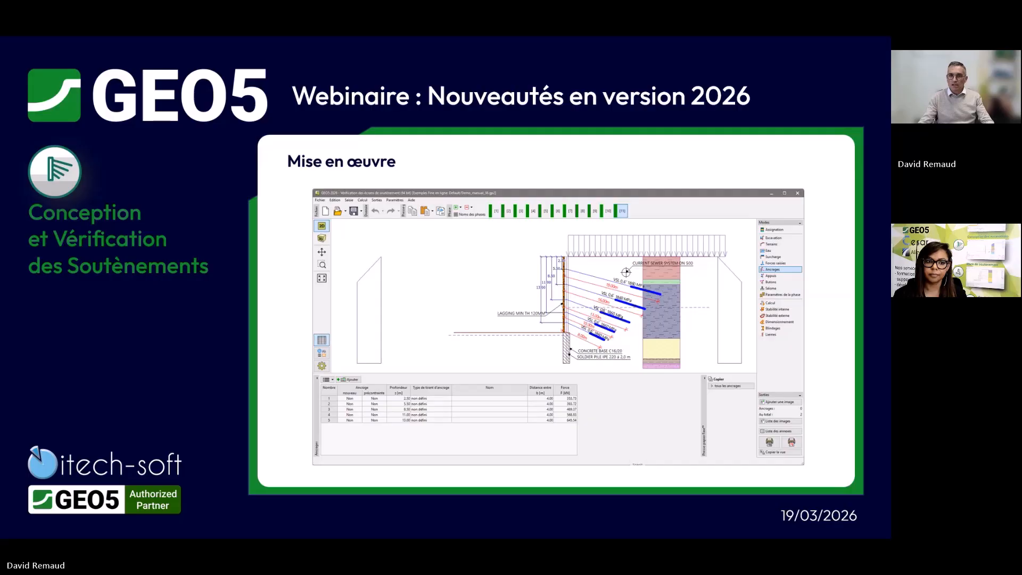
# - Switch to GEO5 and review the EN 1997 reduction coefficients for the permanent and transient design situations, leaving the settings without changes
pyautogui.hotkey('alt', 'Tab')
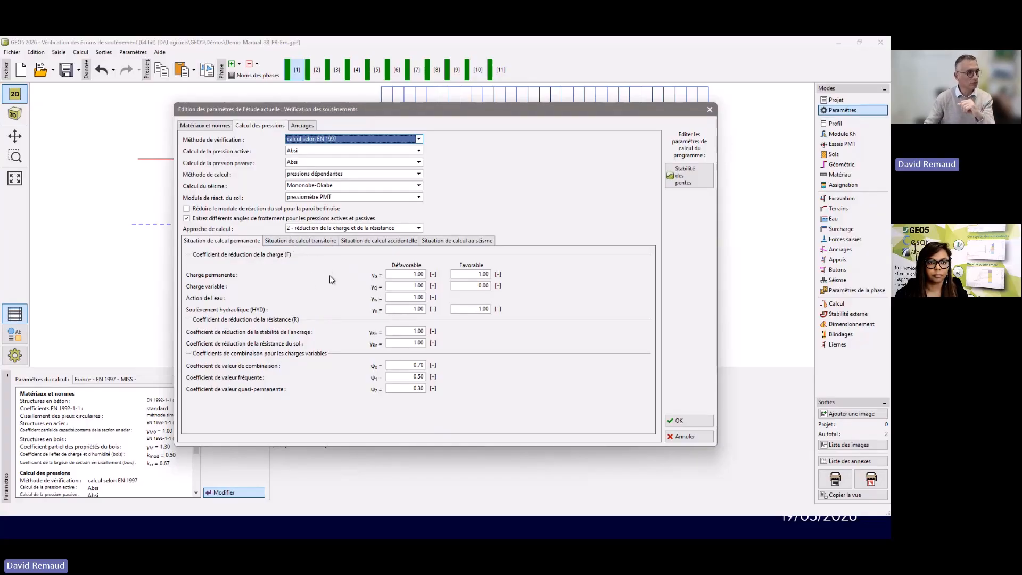
pyautogui.click(316, 241)
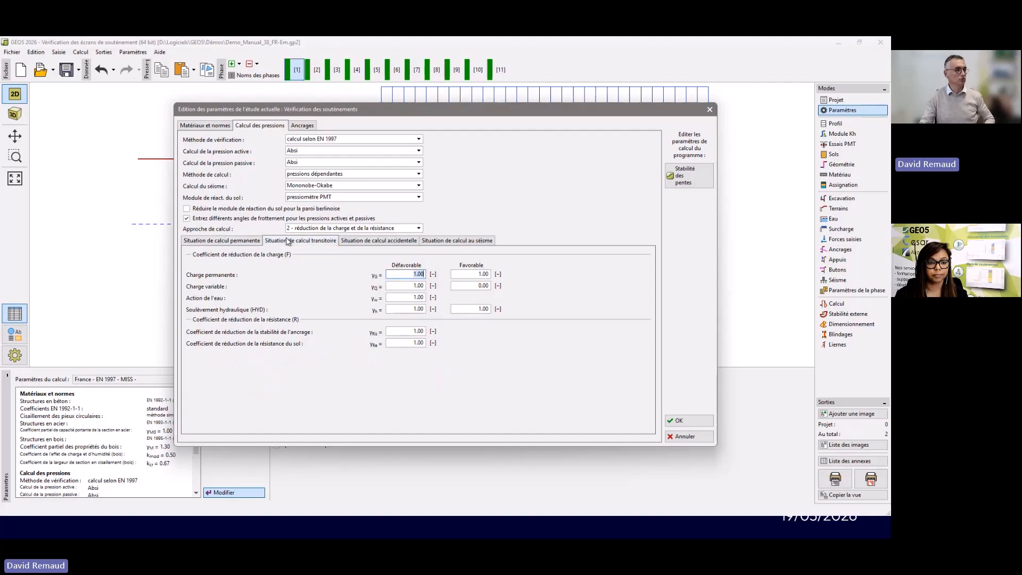
pyautogui.click(248, 243)
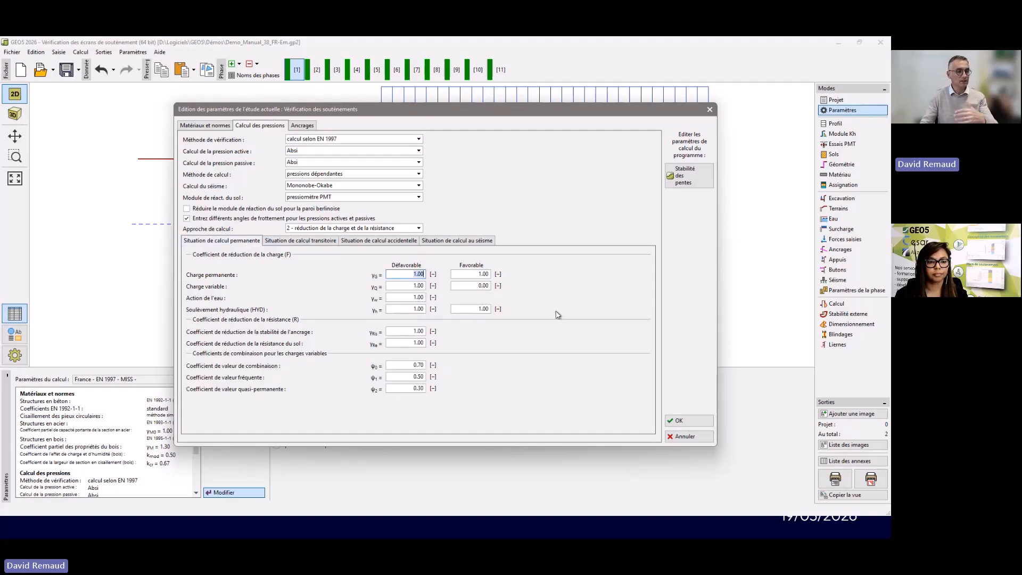
pyautogui.click(682, 436)
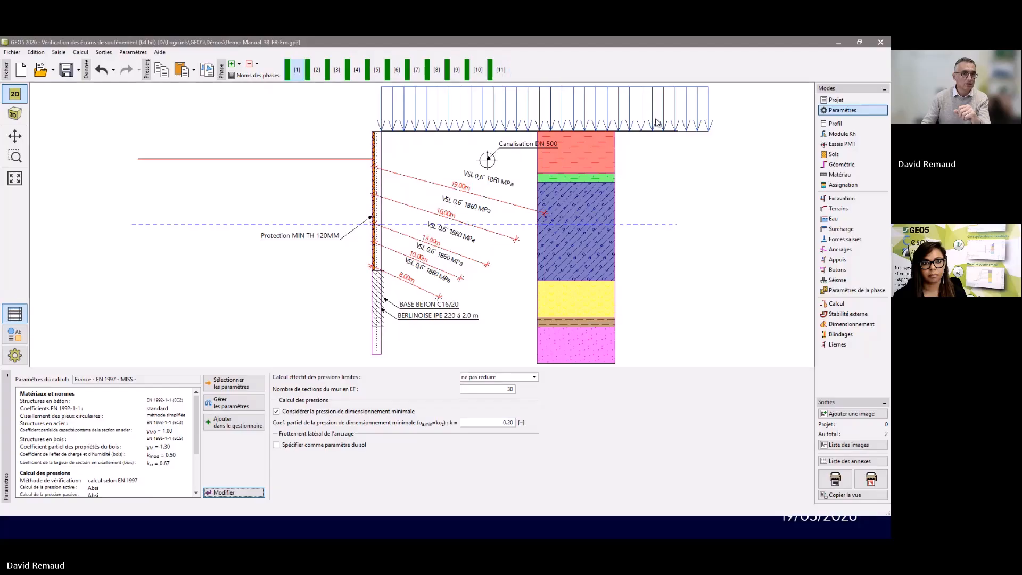
# - Set the Kh modulus calculation method to NF P 94-282, with the Ménard modulus taken from the pressuremeter test
pyautogui.click(838, 134)
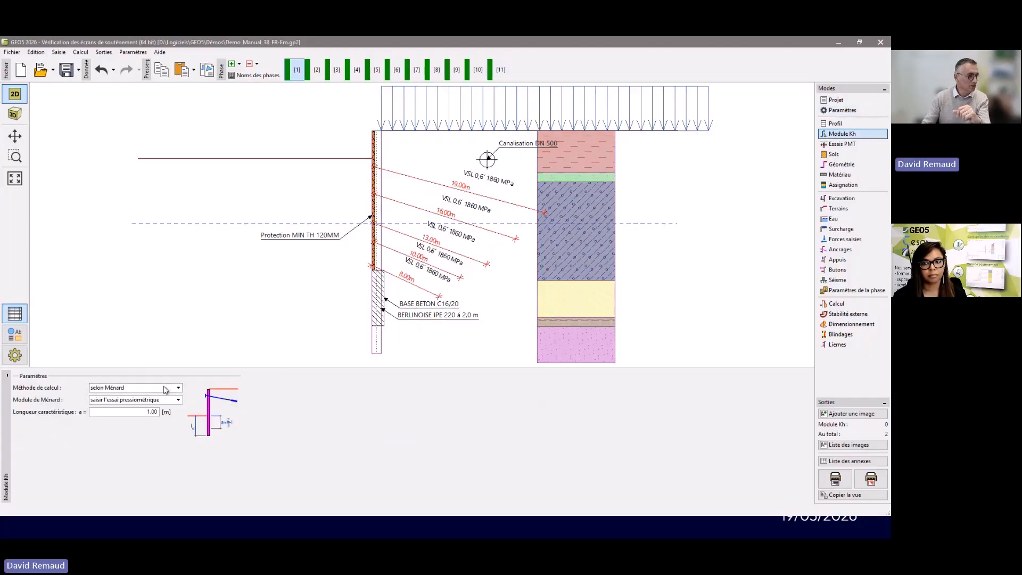
pyautogui.click(166, 388)
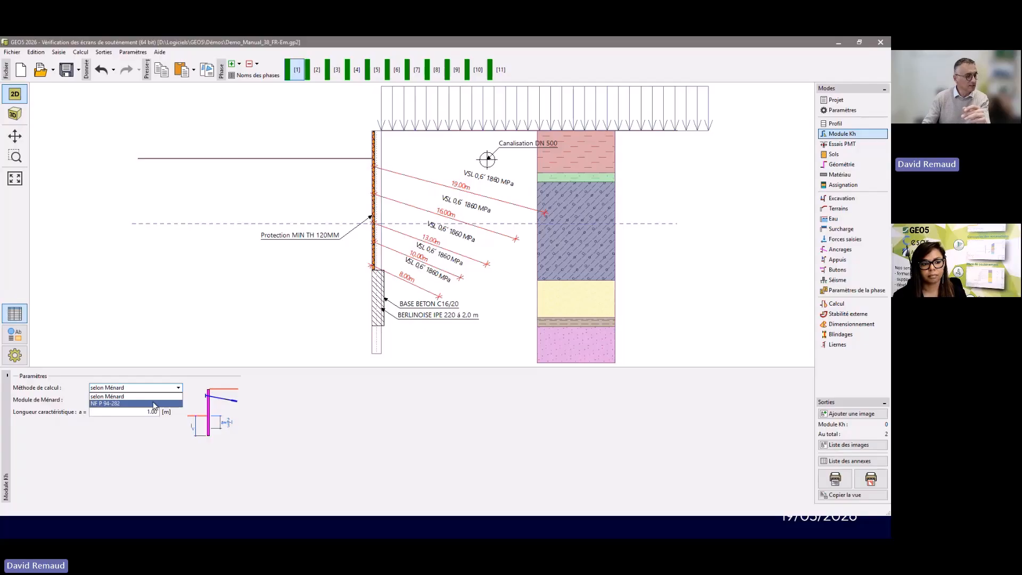
pyautogui.click(152, 402)
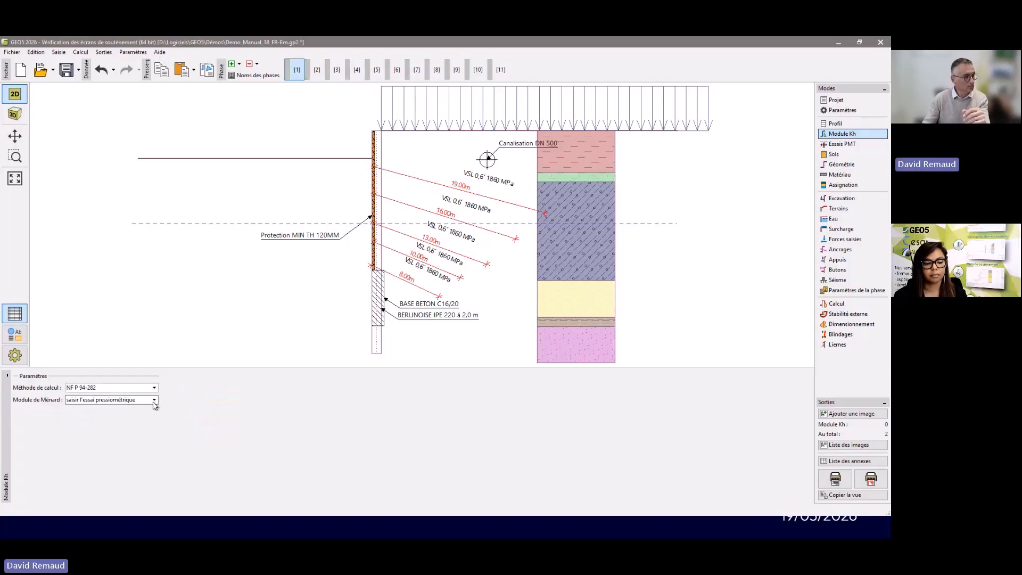
pyautogui.click(144, 401)
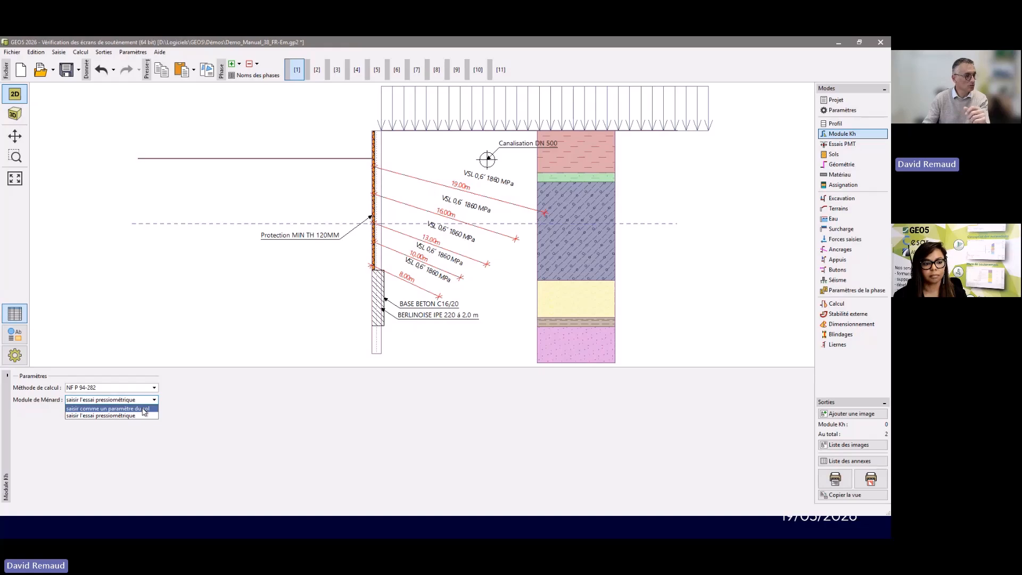
pyautogui.click(173, 426)
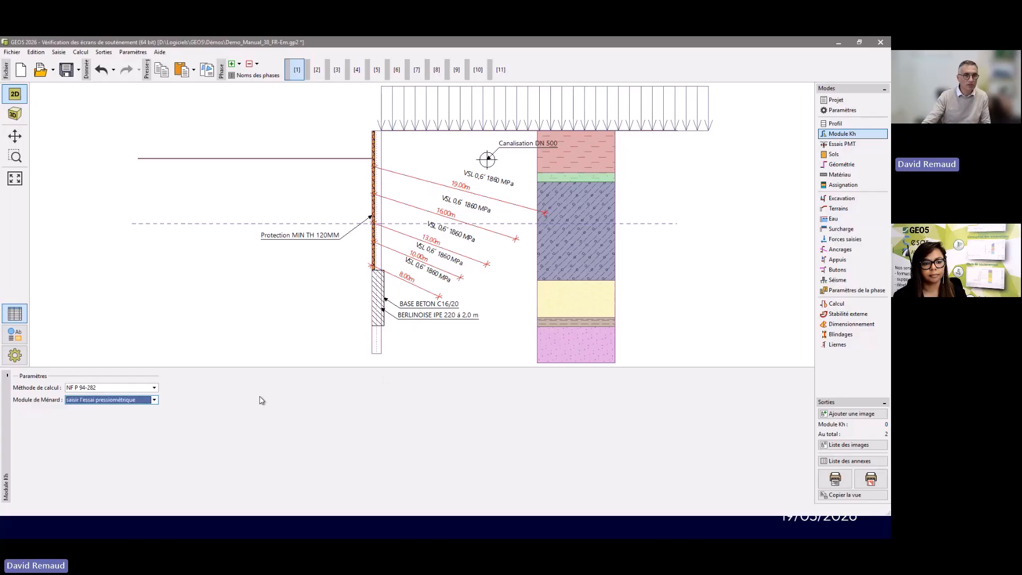
# - Display the PMT-test pressuremeter test in the wall drawing
pyautogui.click(841, 143)
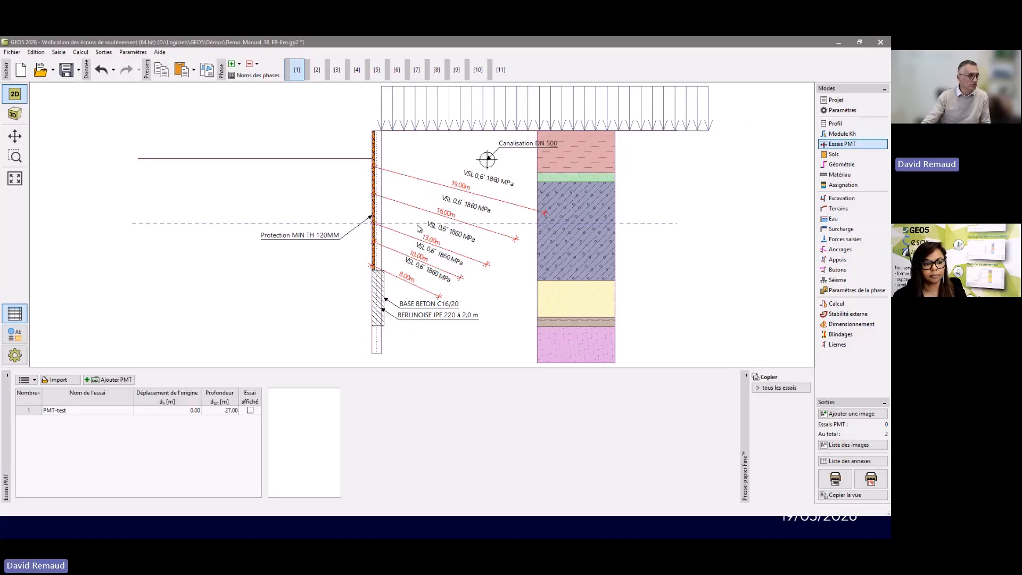
pyautogui.click(250, 410)
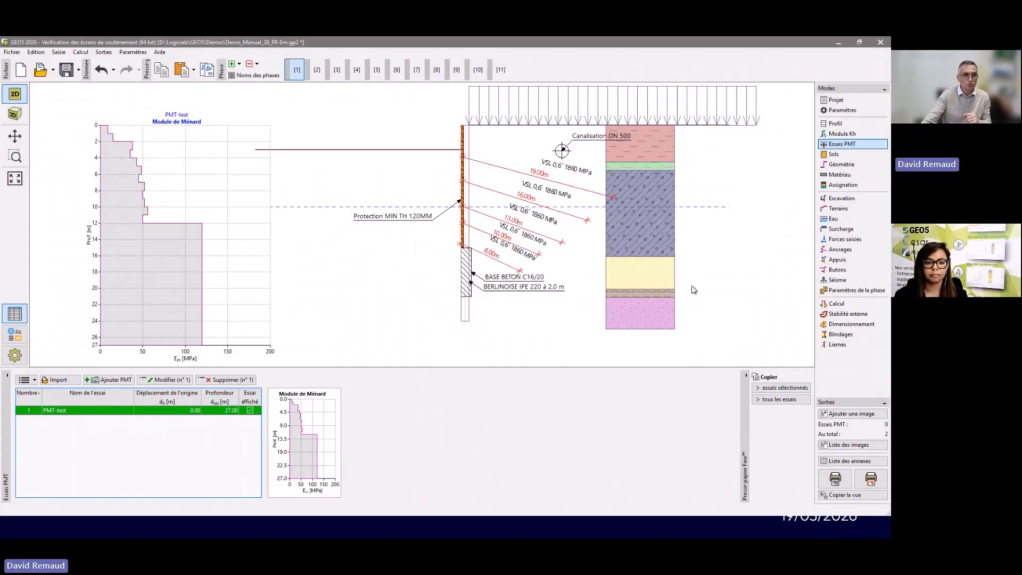
# - Examine soil F6's rheological coefficient and its active and passive structure-soil friction angles, closing its properties without changes
pyautogui.click(834, 154)
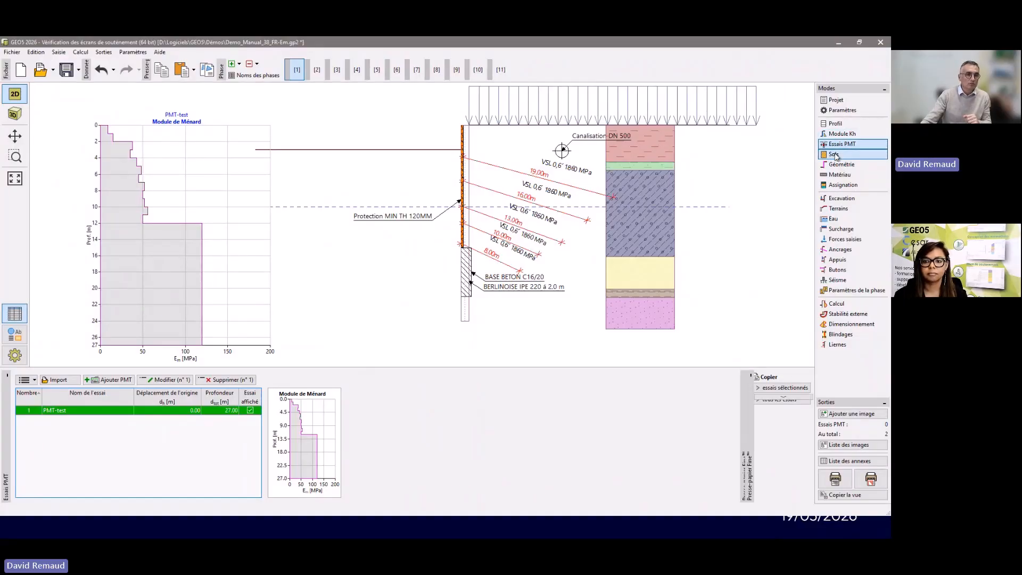
pyautogui.click(66, 400)
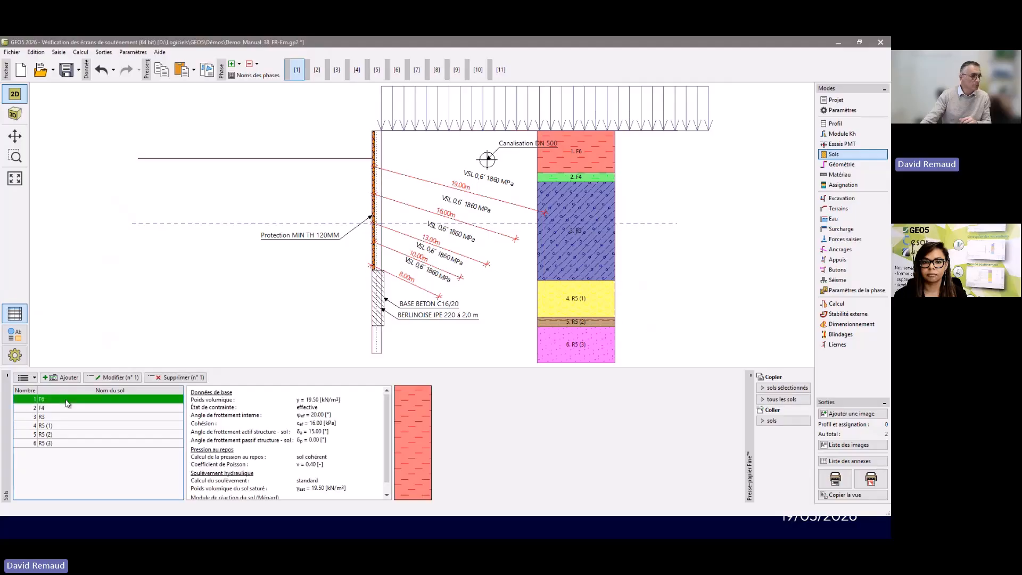
pyautogui.doubleClick(67, 403)
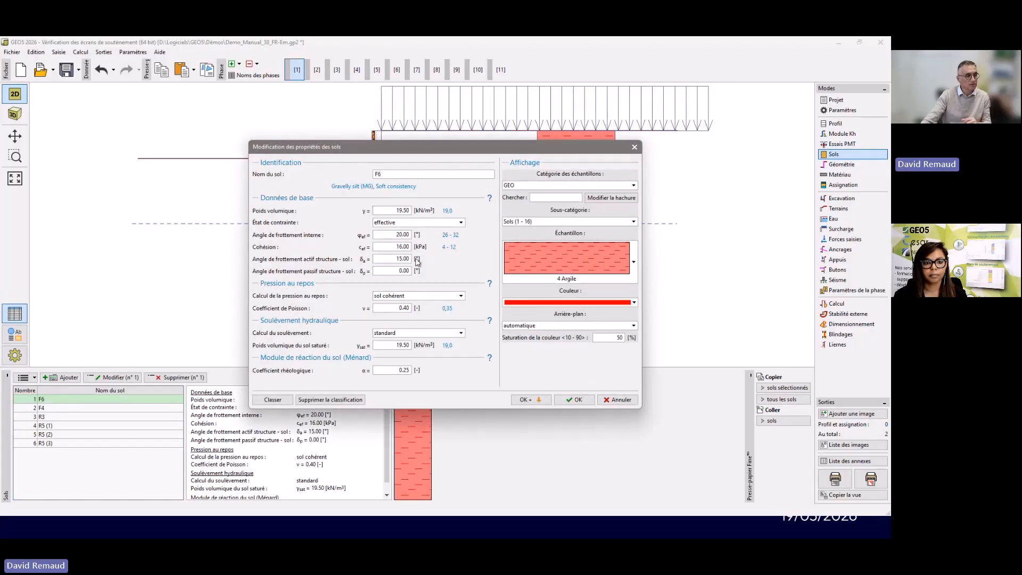
pyautogui.doubleClick(381, 371)
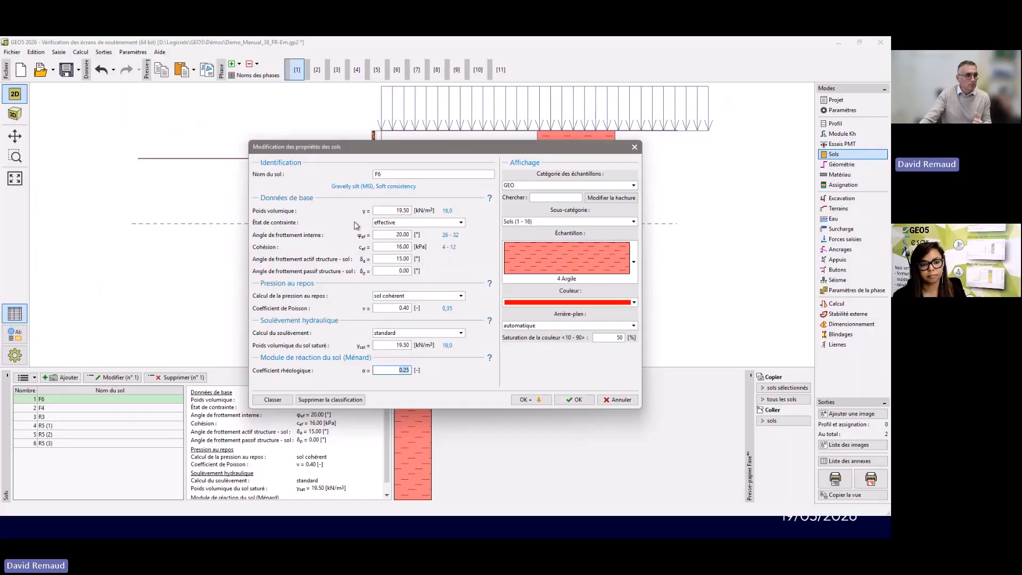
pyautogui.doubleClick(388, 259)
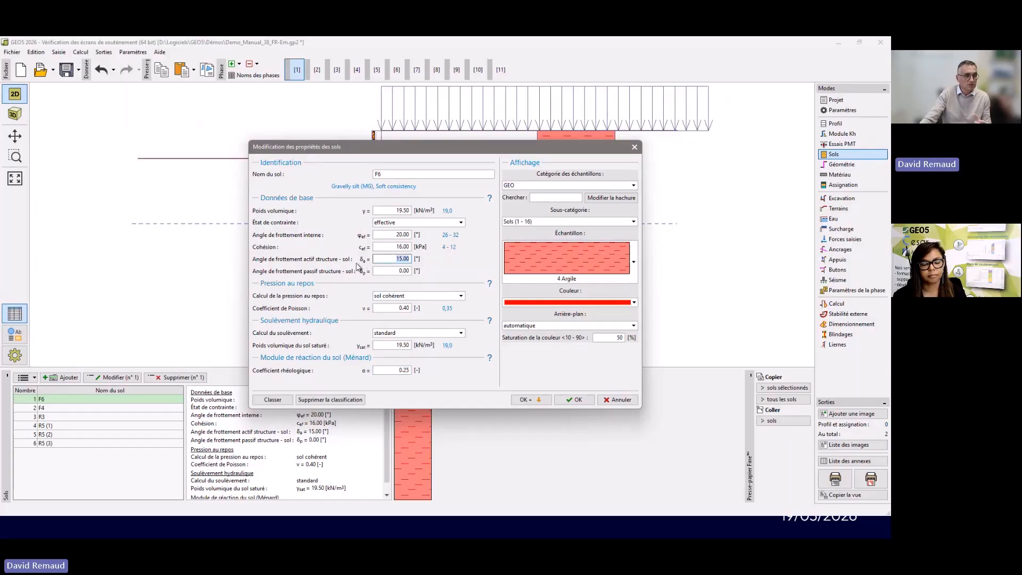
pyautogui.doubleClick(389, 270)
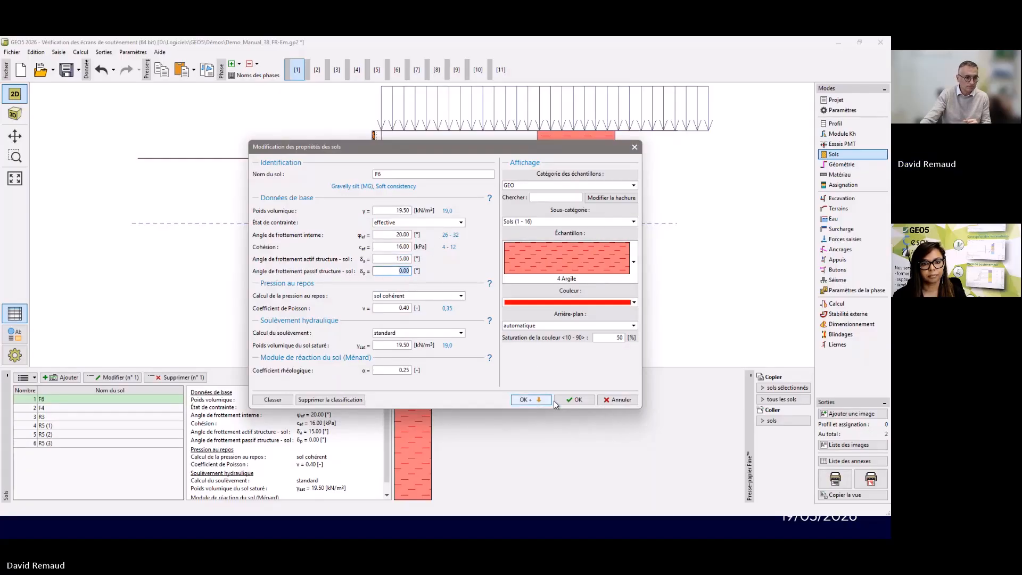
pyautogui.click(610, 400)
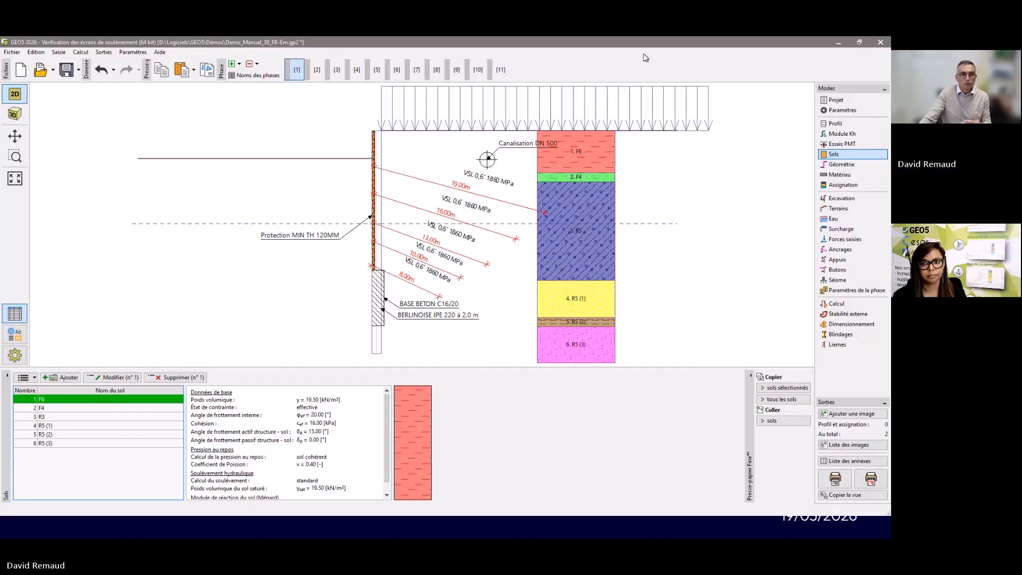
# - Try the Palplanche wall type on the existing wall section and examine its shear transfer coefficients and corrosion rates
pyautogui.click(840, 167)
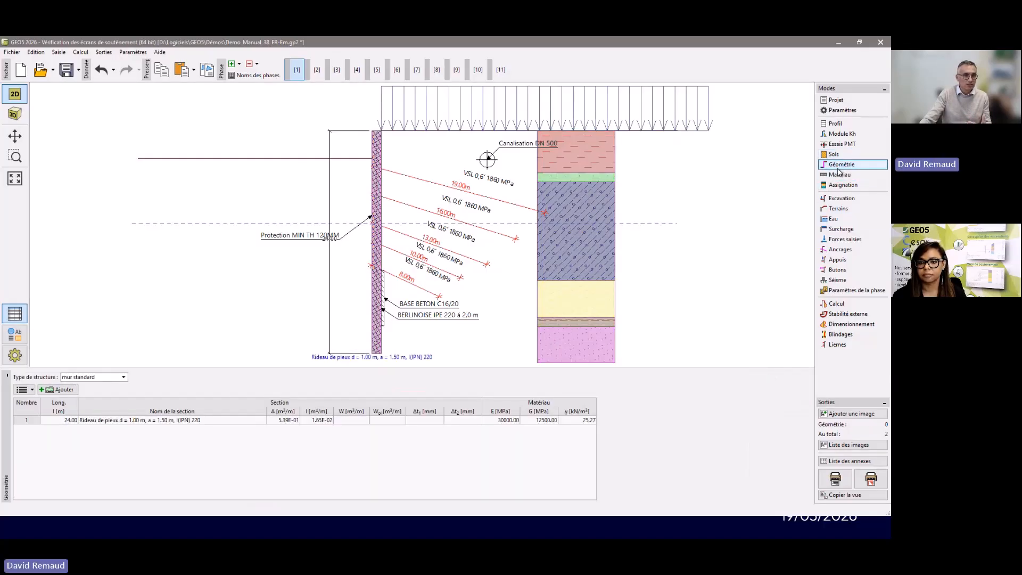
pyautogui.click(226, 420)
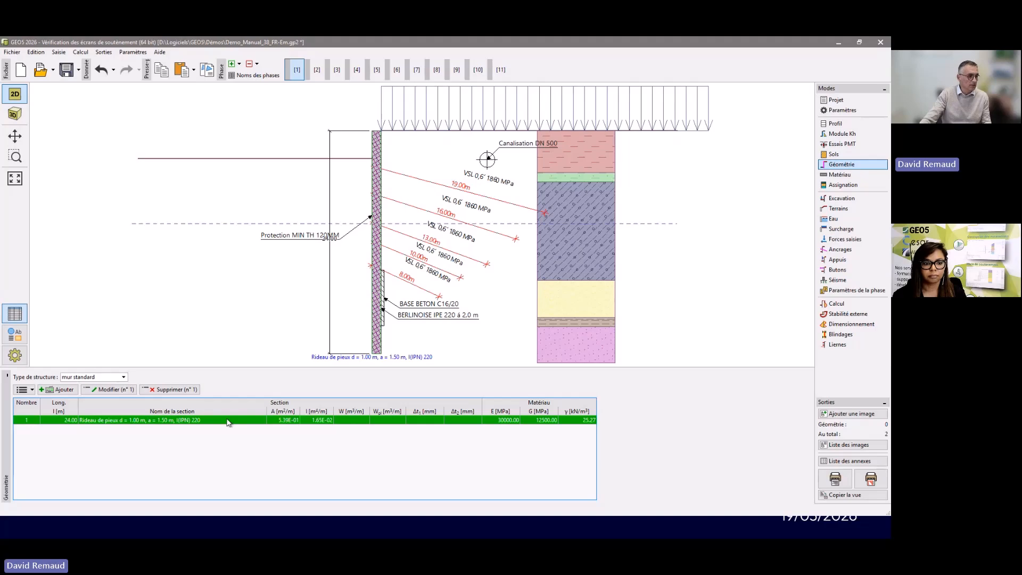
pyautogui.doubleClick(226, 419)
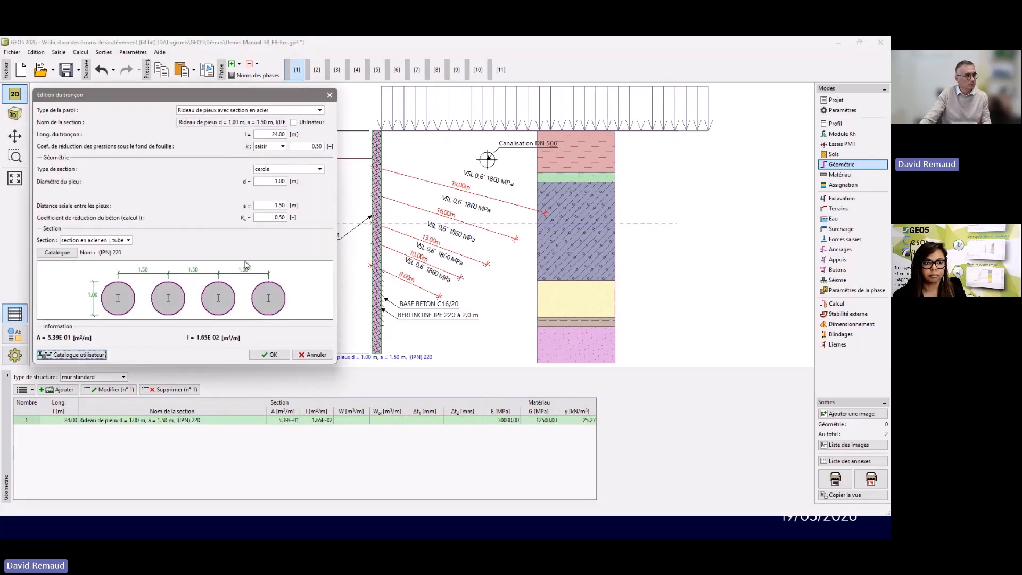
pyautogui.click(217, 110)
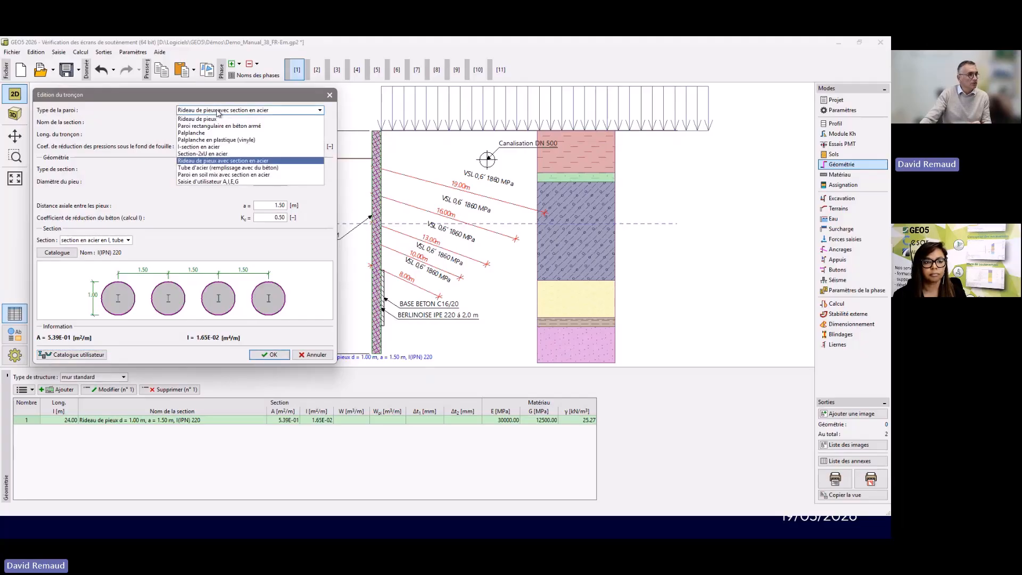
pyautogui.click(215, 133)
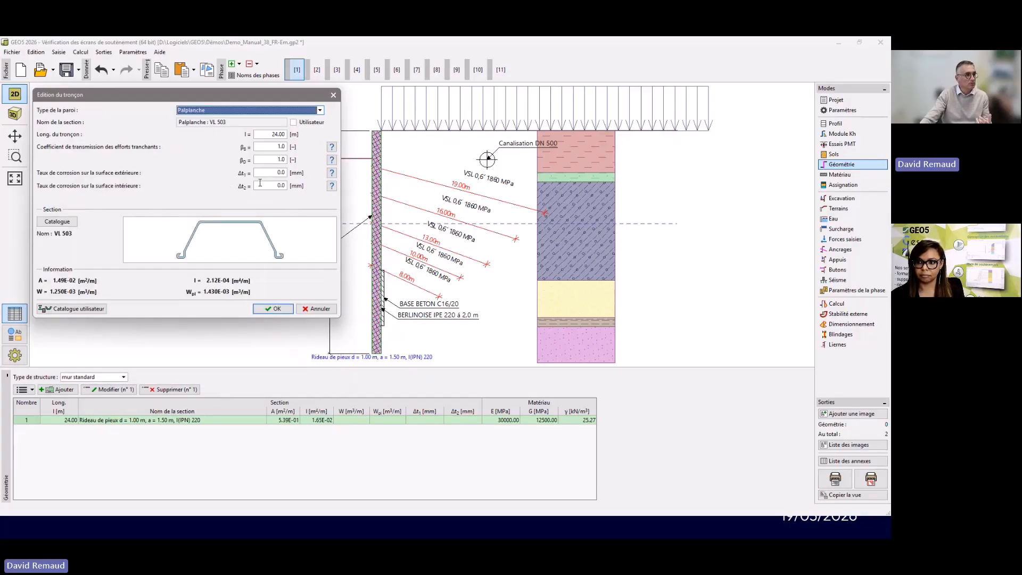
pyautogui.click(275, 148)
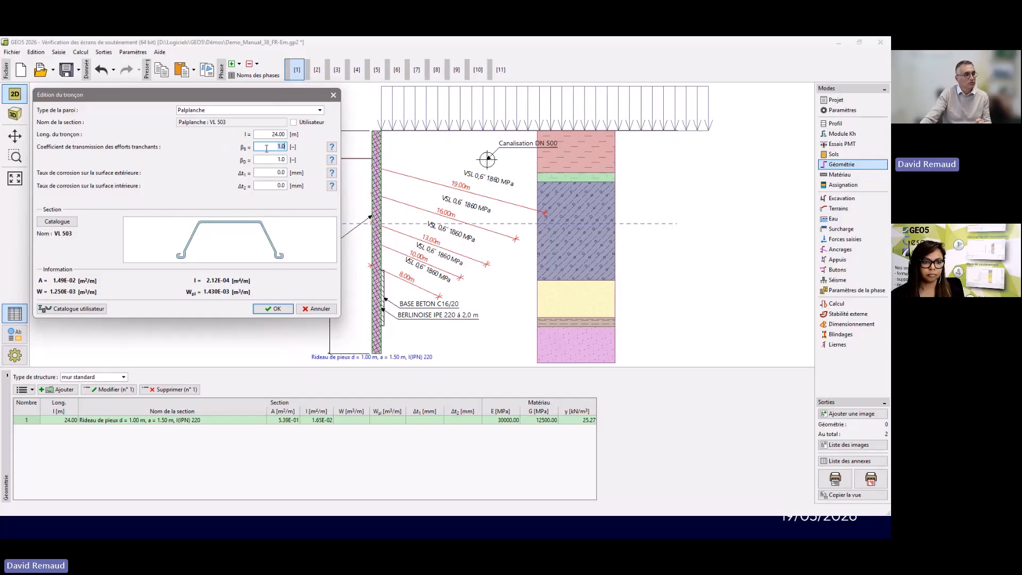
pyautogui.click(265, 173)
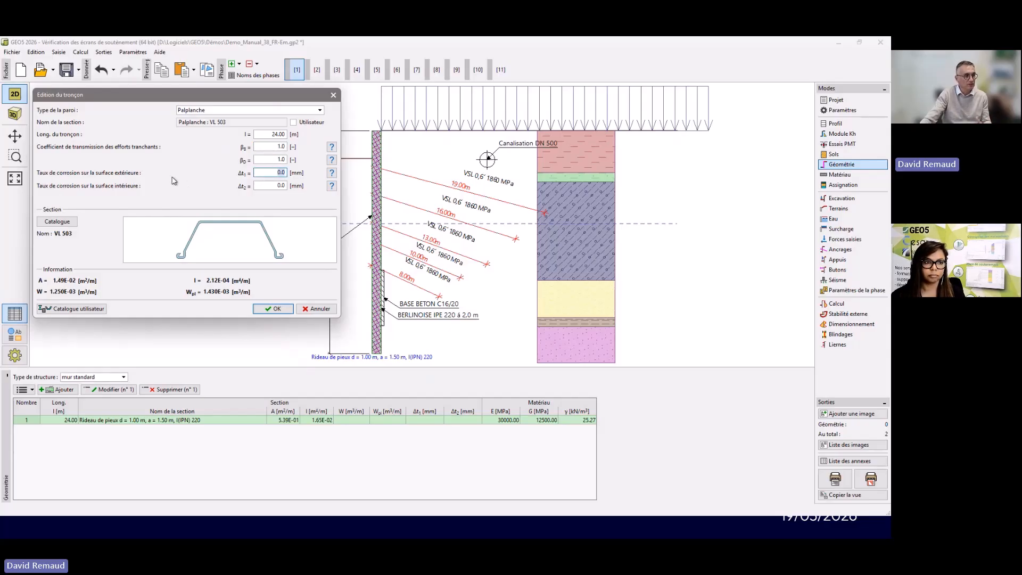
# - Consult the help pages on shear force transfer coefficients and corrosion losses for sheet piles, and discard the section edit
pyautogui.click(332, 150)
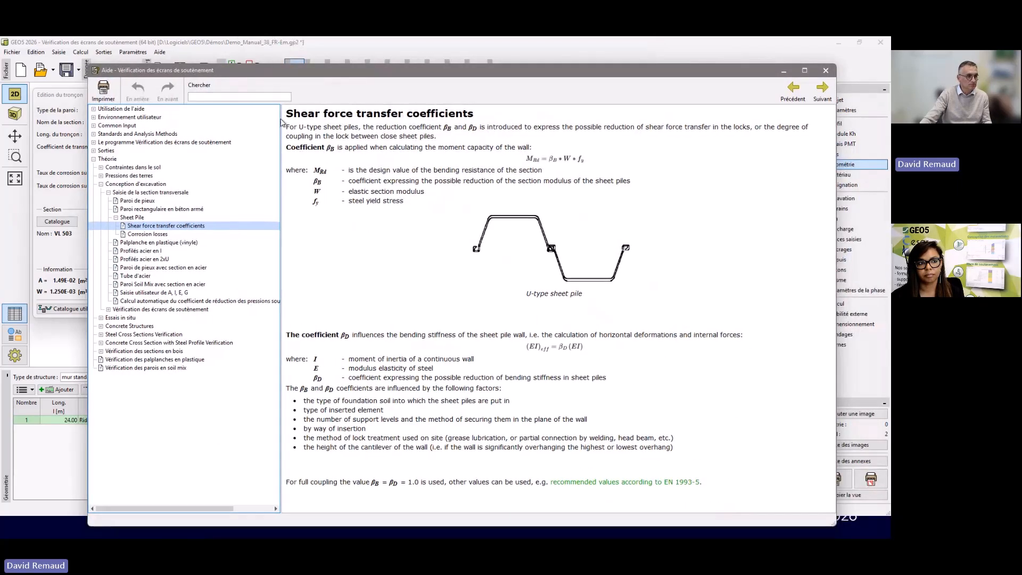
pyautogui.moveTo(86, 63); pyautogui.dragTo(285, 117)
pyautogui.moveTo(454, 124); pyautogui.dragTo(483, 83)
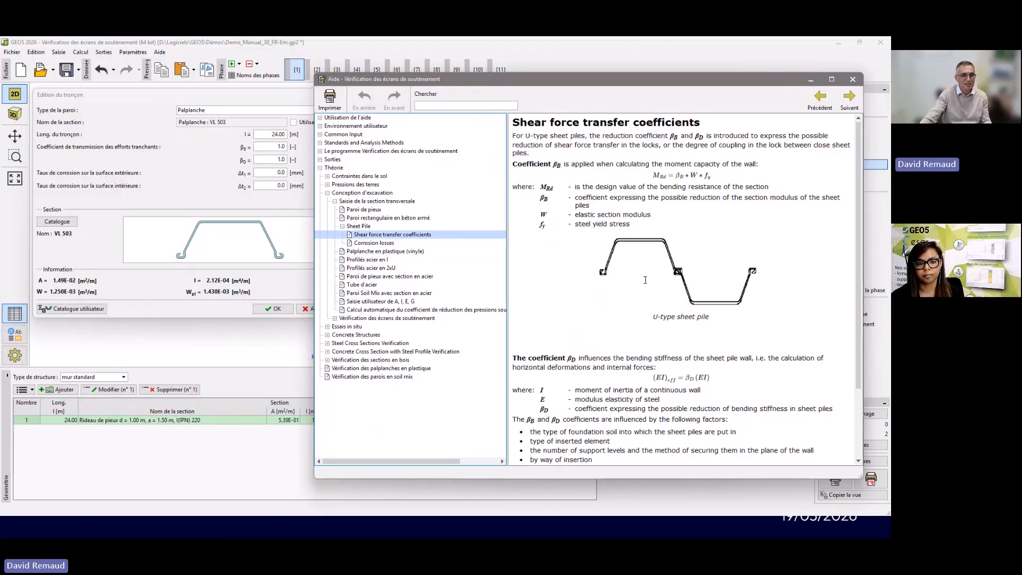
pyautogui.click(853, 79)
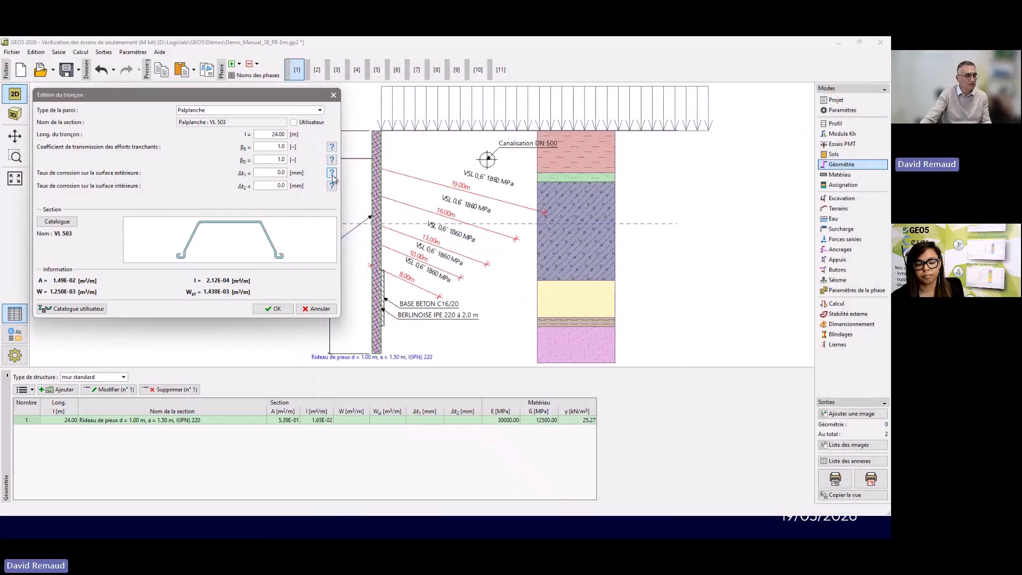
pyautogui.click(332, 174)
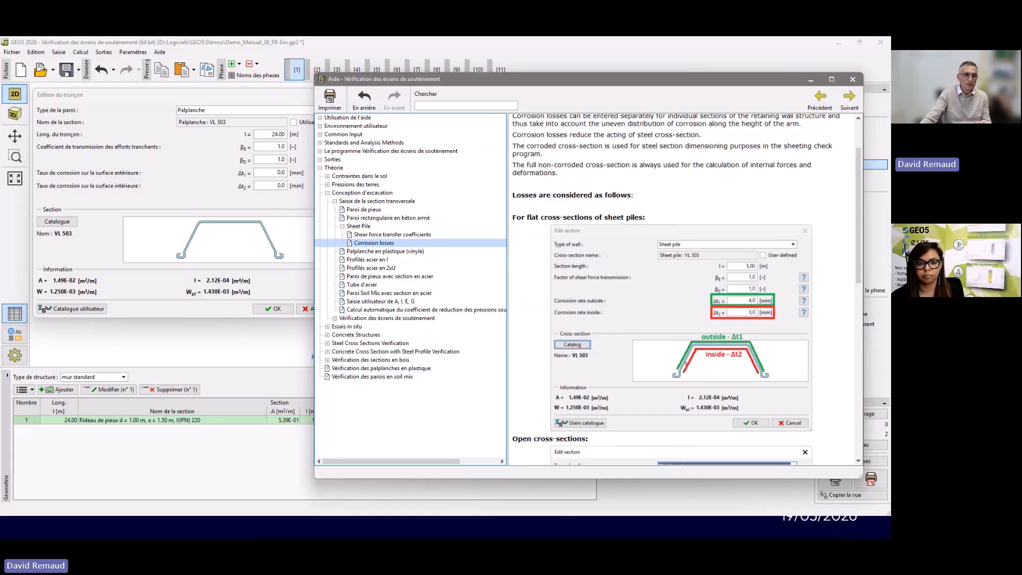
pyautogui.click(852, 79)
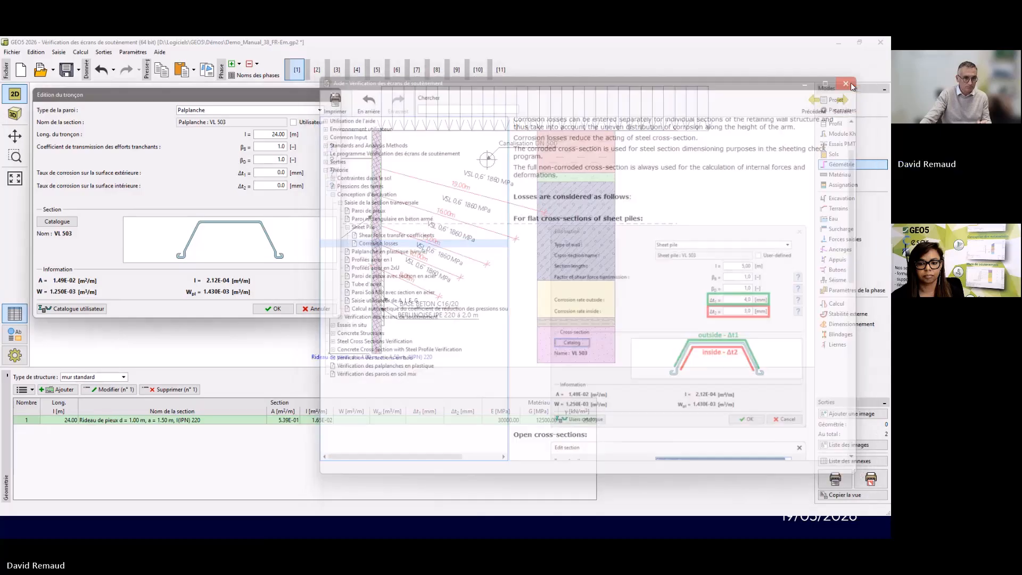
pyautogui.click(316, 309)
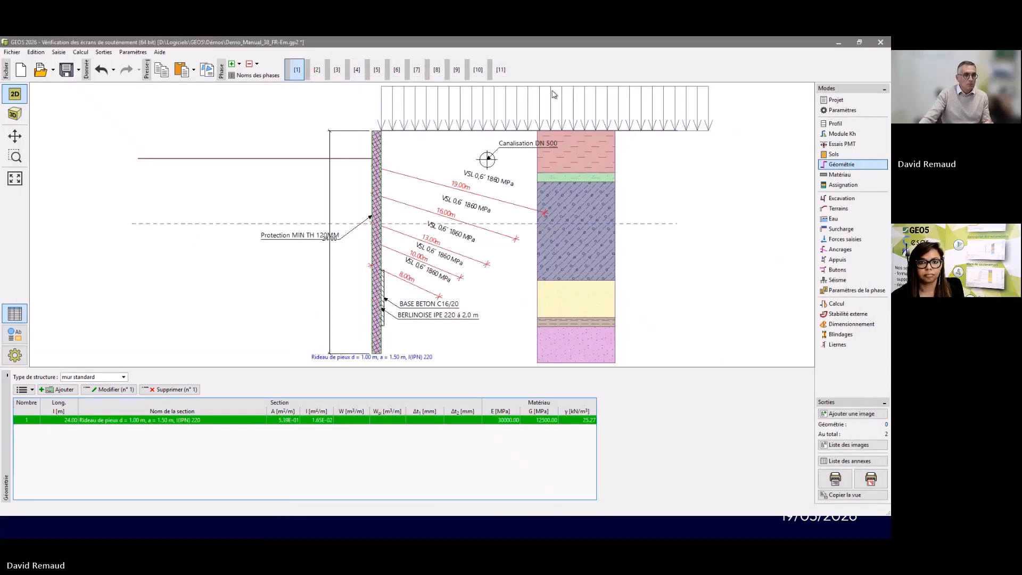
# - Calculate the wall at construction phase 11 and display the Kh + pressions results followed by the Efforts internes diagrams
pyautogui.click(500, 69)
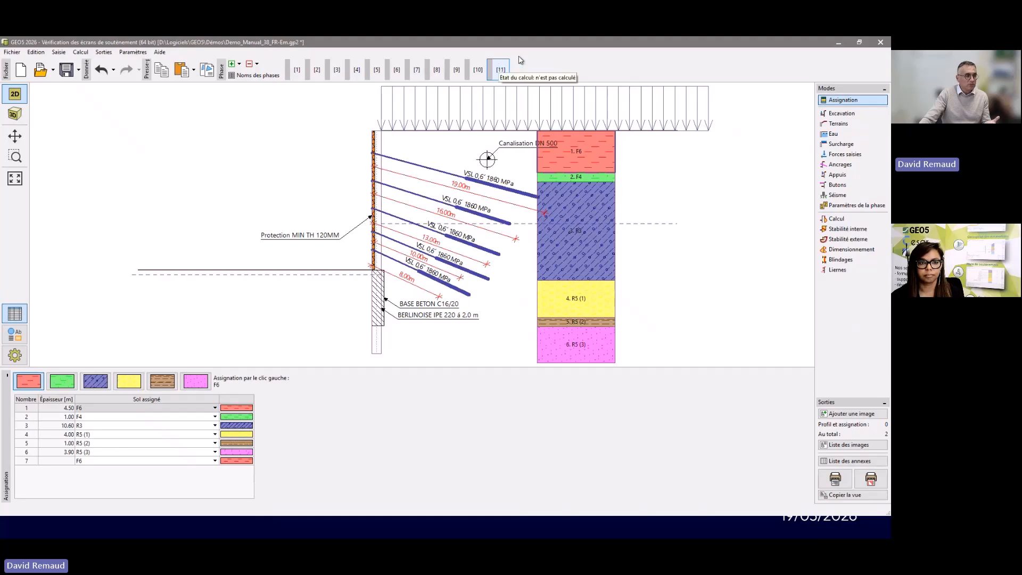
pyautogui.click(849, 218)
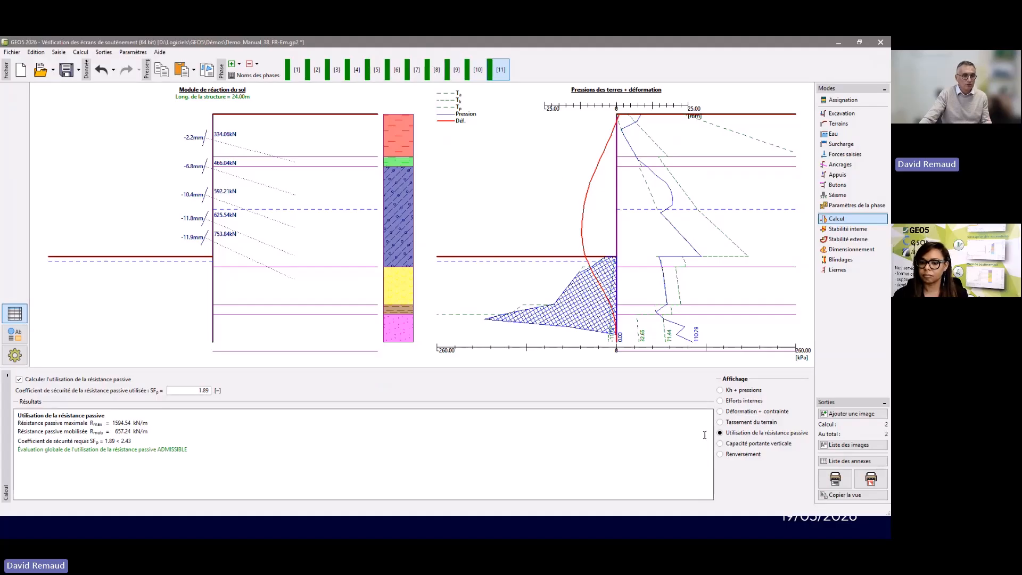
pyautogui.click(734, 391)
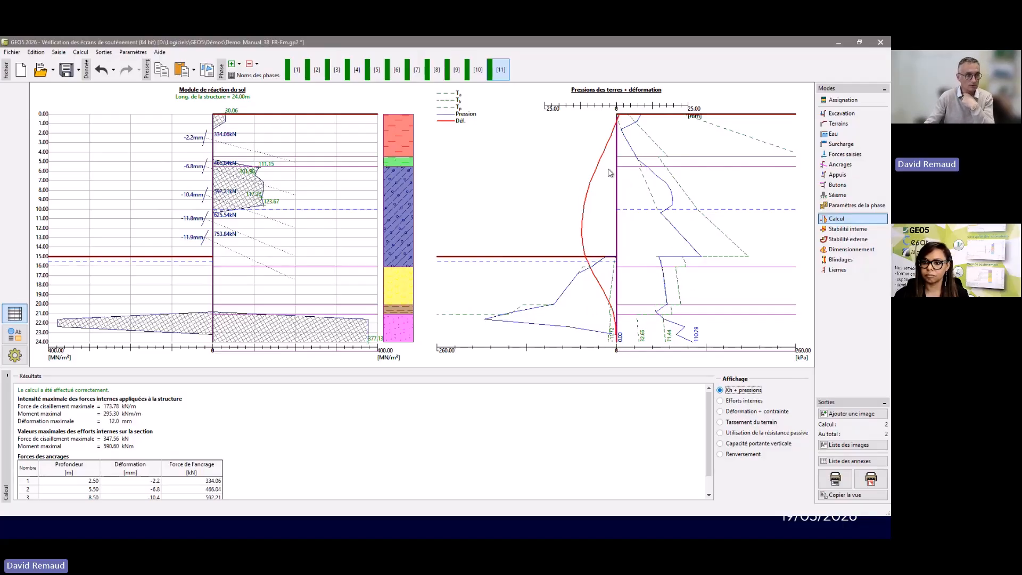
pyautogui.click(721, 400)
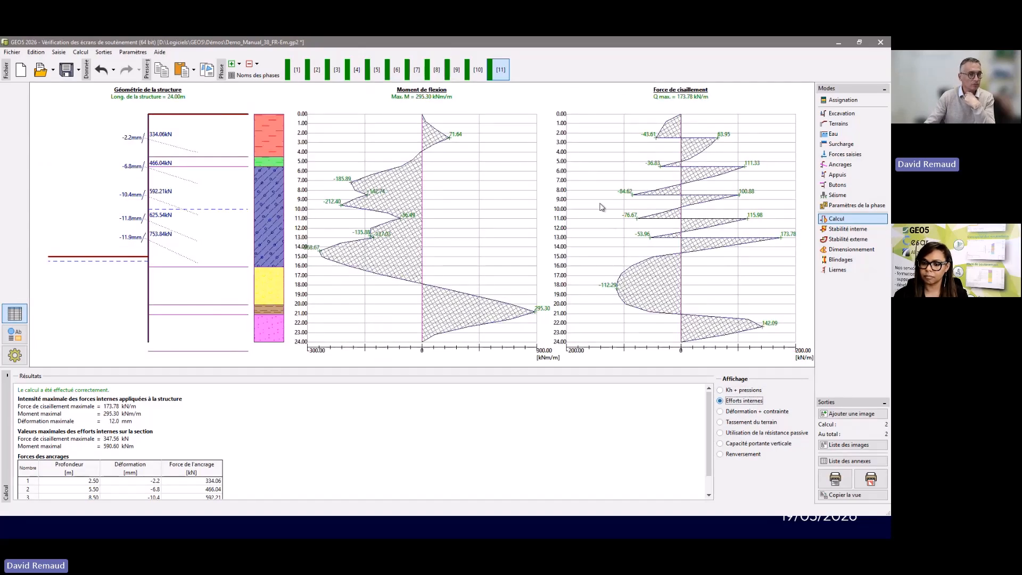
# - Examine the passive resistance utilisation results and the detailed internal stability verification of the anchors at construction phase 11
pyautogui.click(759, 433)
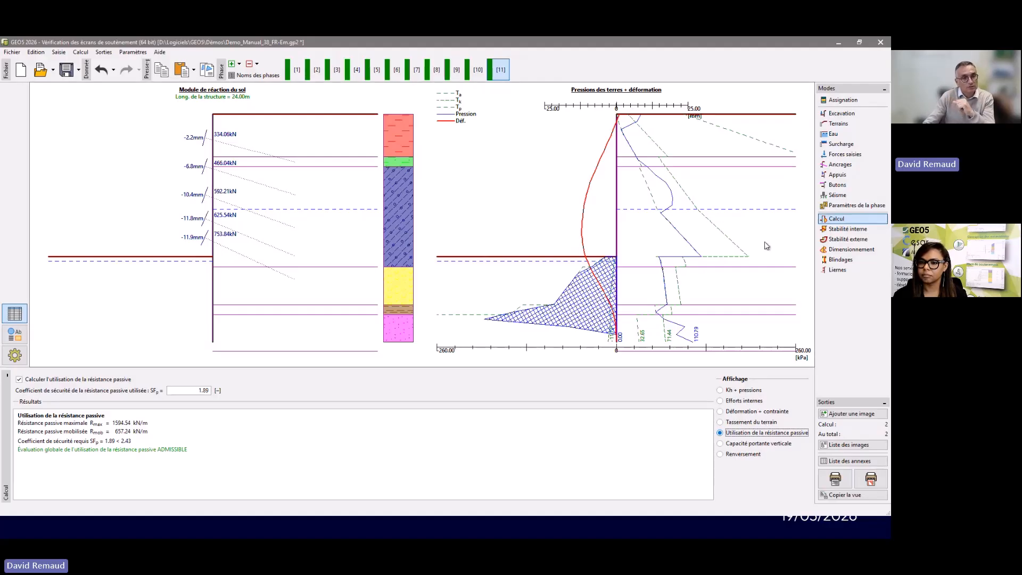
pyautogui.click(845, 233)
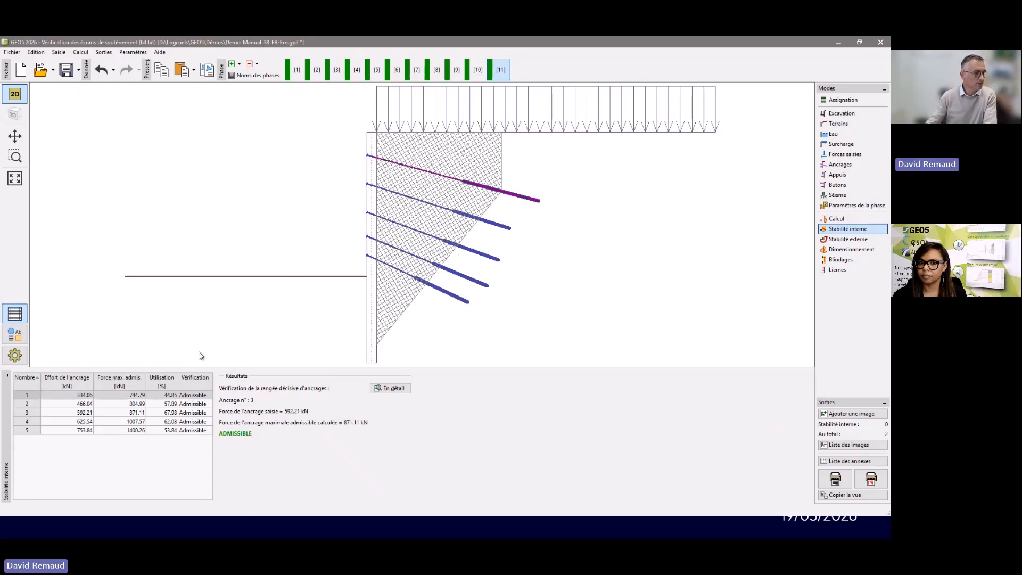
pyautogui.click(385, 391)
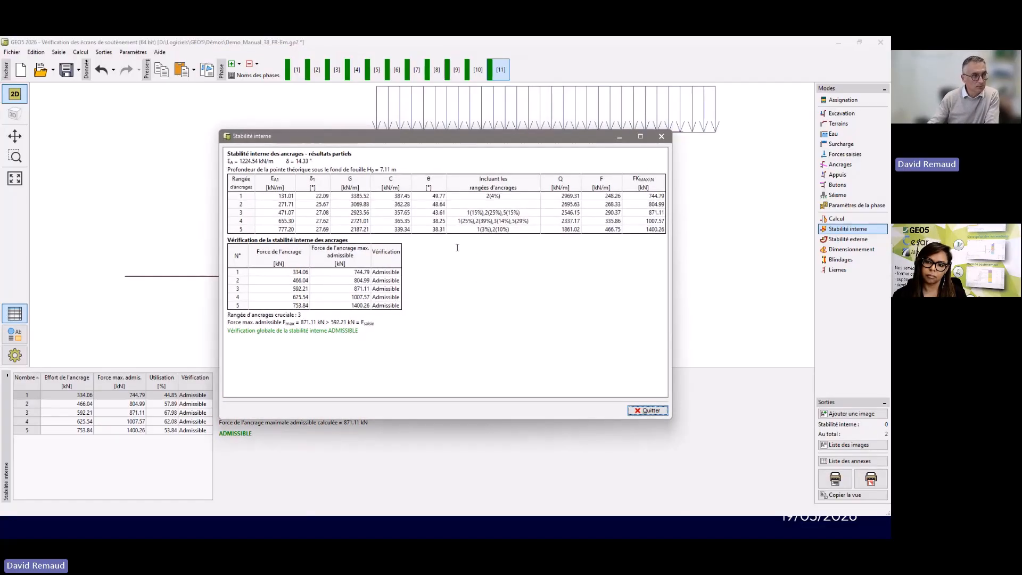
pyautogui.click(647, 411)
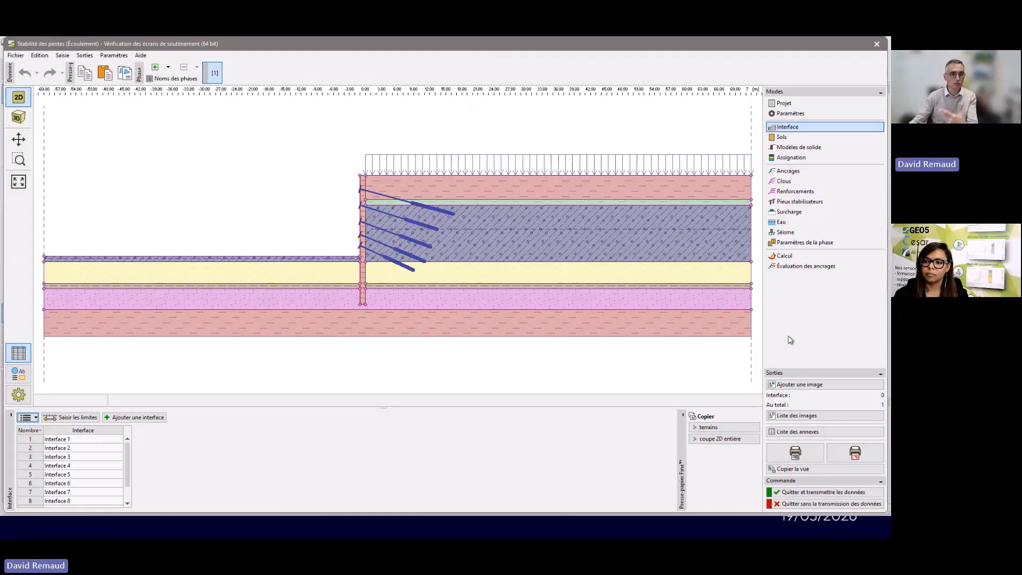
# - In the external stability analysis, graphically replace the circular slip surface with a larger one of about 41 m radius passing beneath the wall toe
pyautogui.click(785, 257)
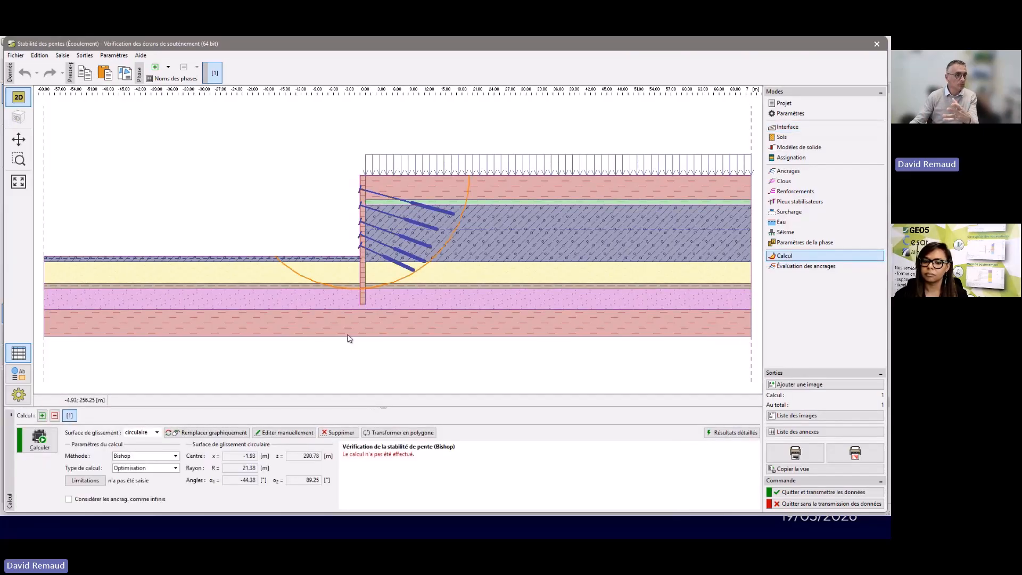
pyautogui.click(139, 432)
pyautogui.click(141, 436)
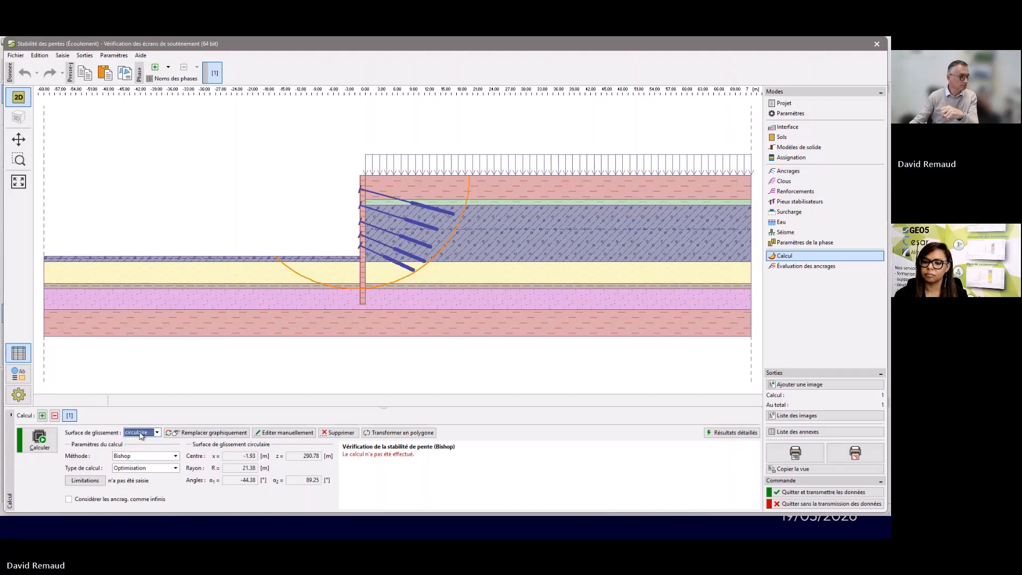
pyautogui.click(202, 433)
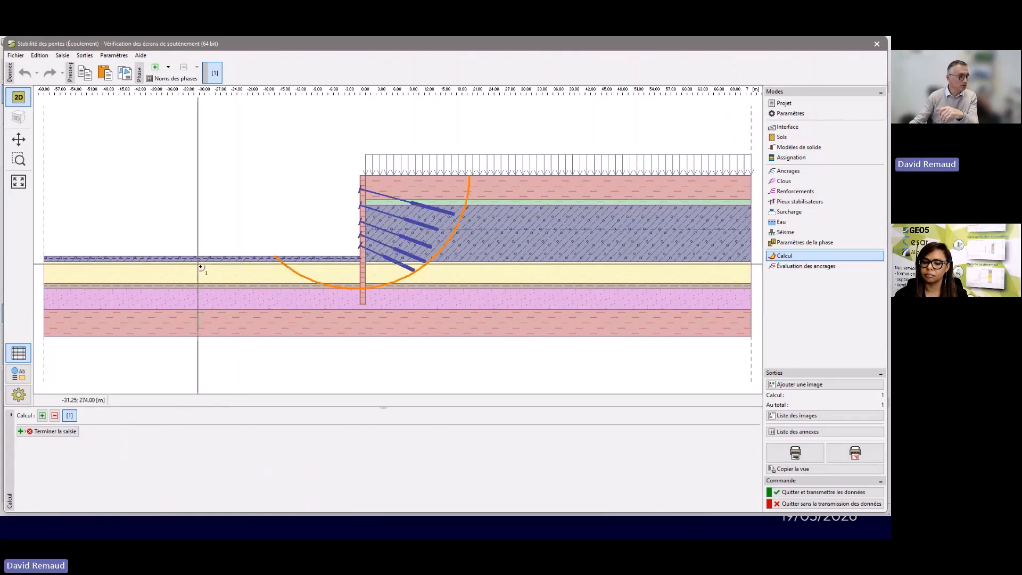
pyautogui.click(198, 256)
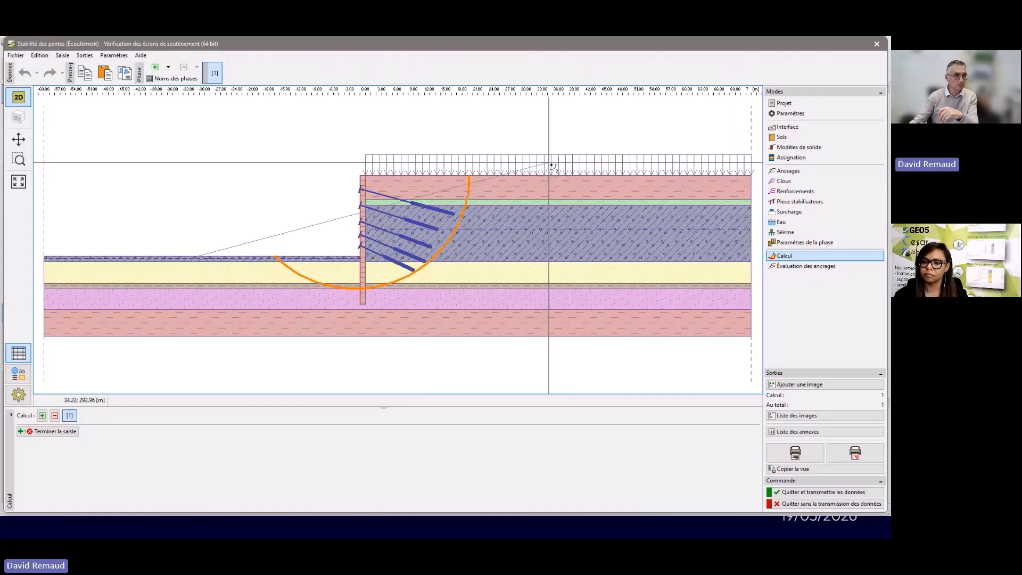
pyautogui.click(547, 176)
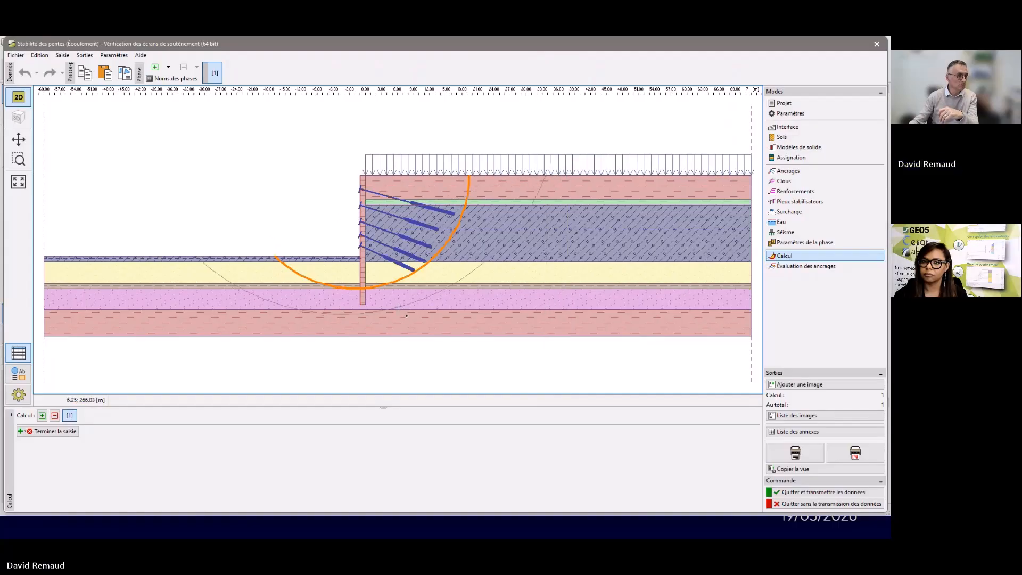
pyautogui.click(382, 290)
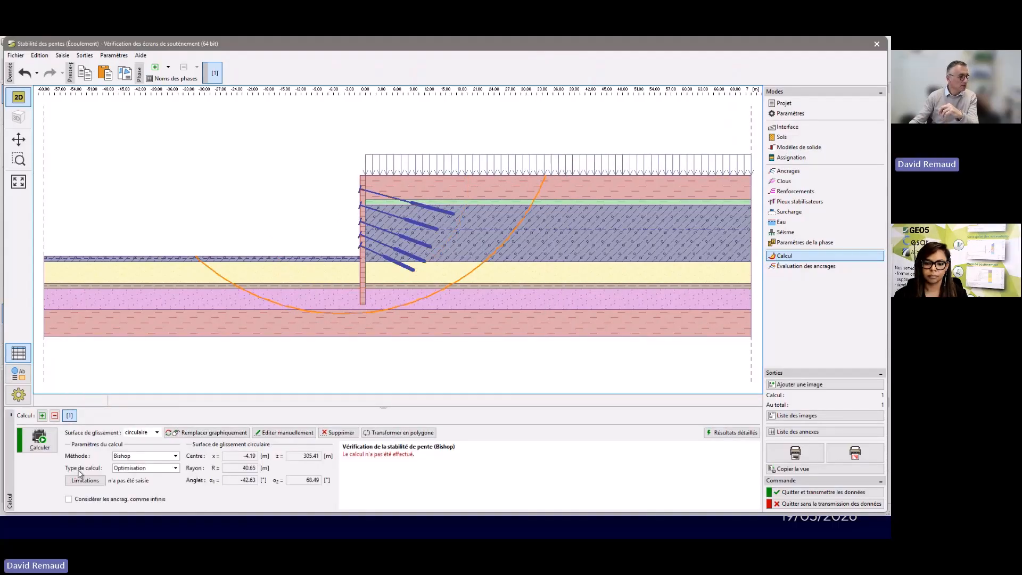
# - Calculate the slope stability using the Bishop method with optimisation, and quit the analysis without transmitting the data
pyautogui.click(46, 439)
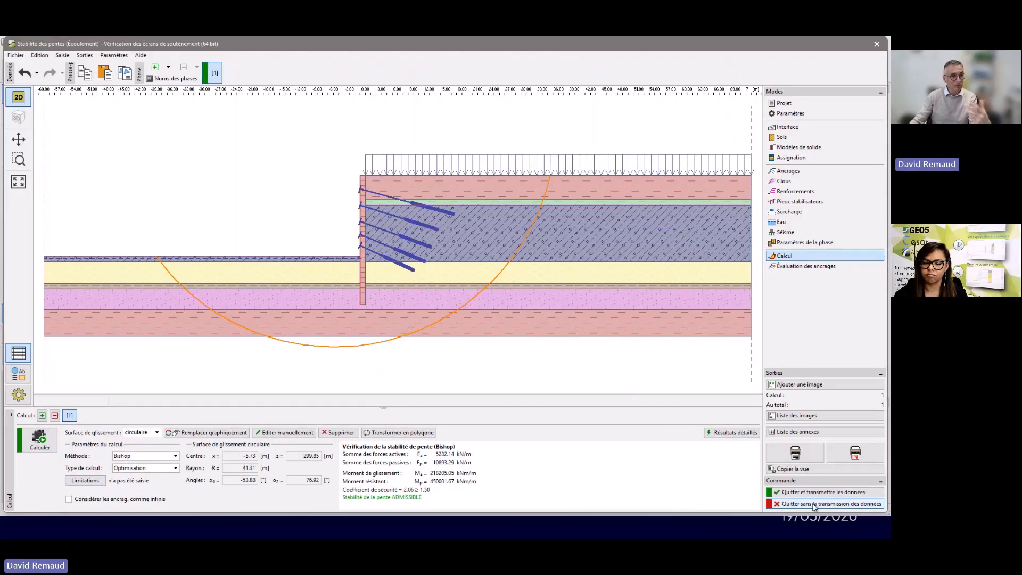
pyautogui.click(814, 504)
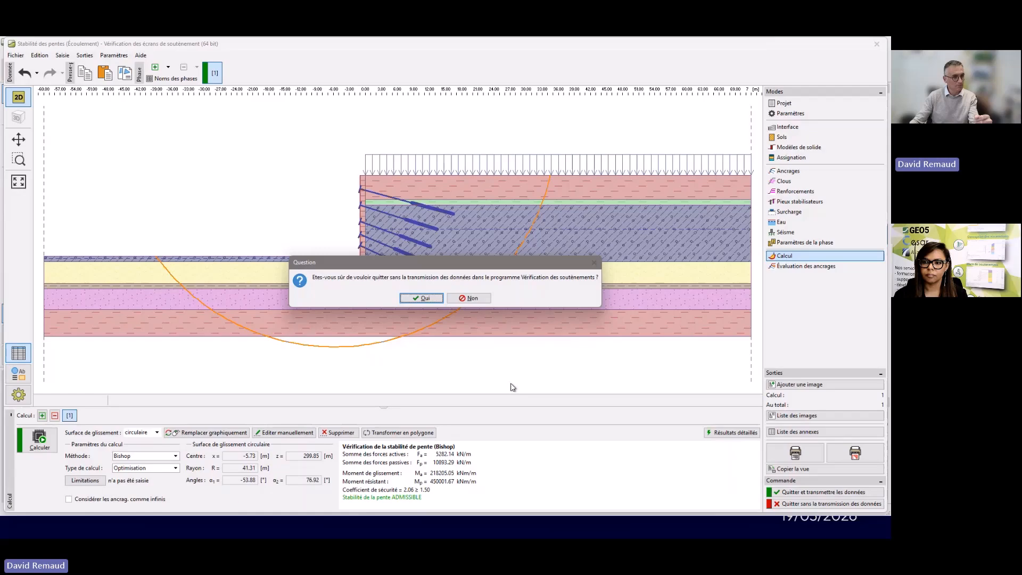
pyautogui.click(421, 298)
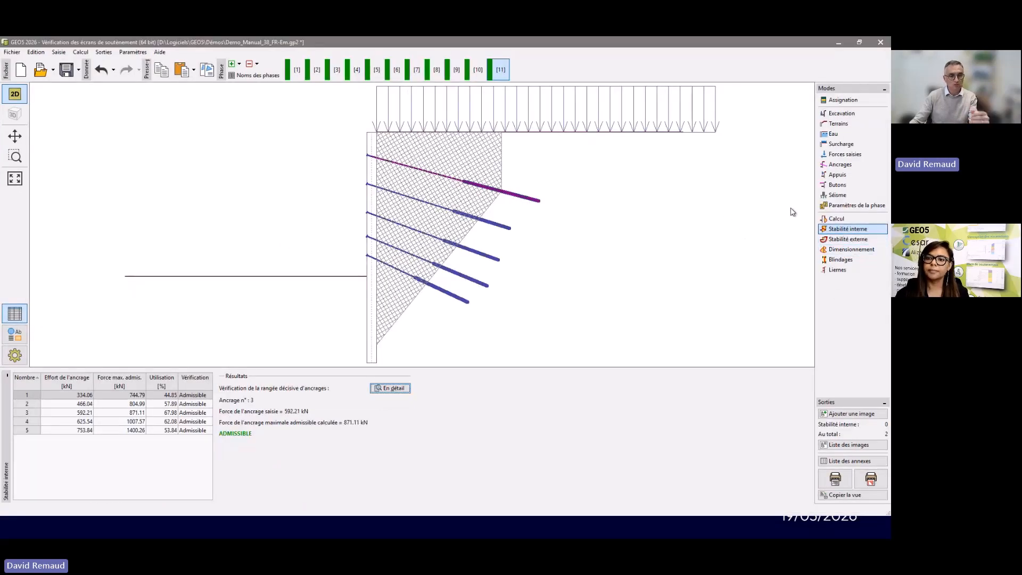
# - Open the wall dimensioning, try verifying only a section de structure, and restore the verification to structure entière
pyautogui.click(852, 250)
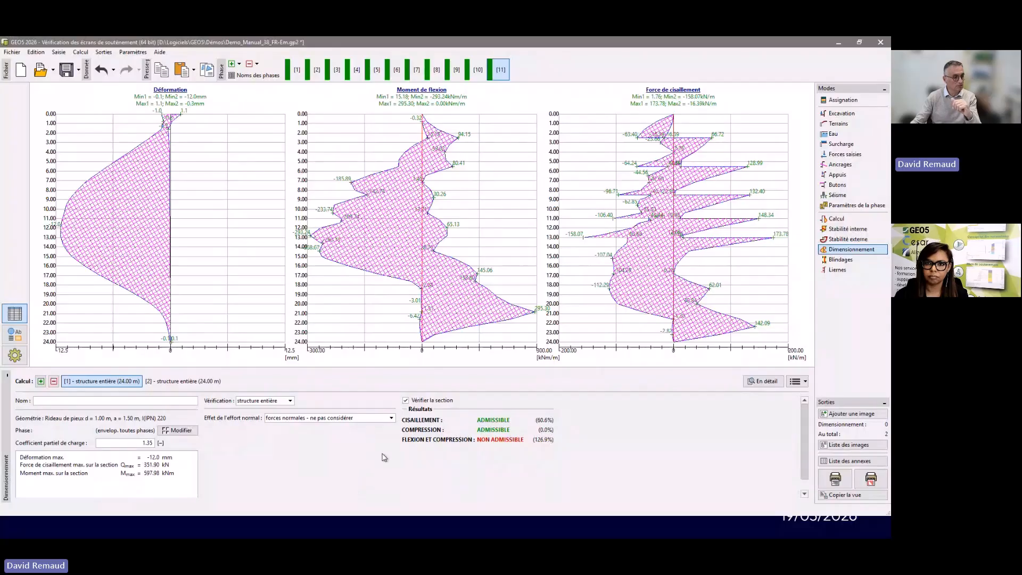
pyautogui.click(275, 401)
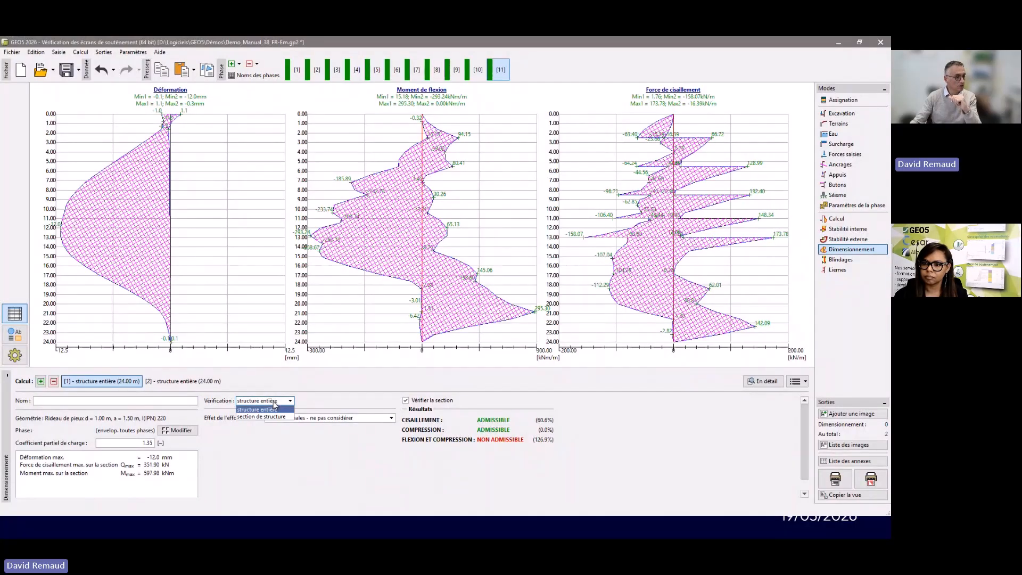
pyautogui.click(272, 415)
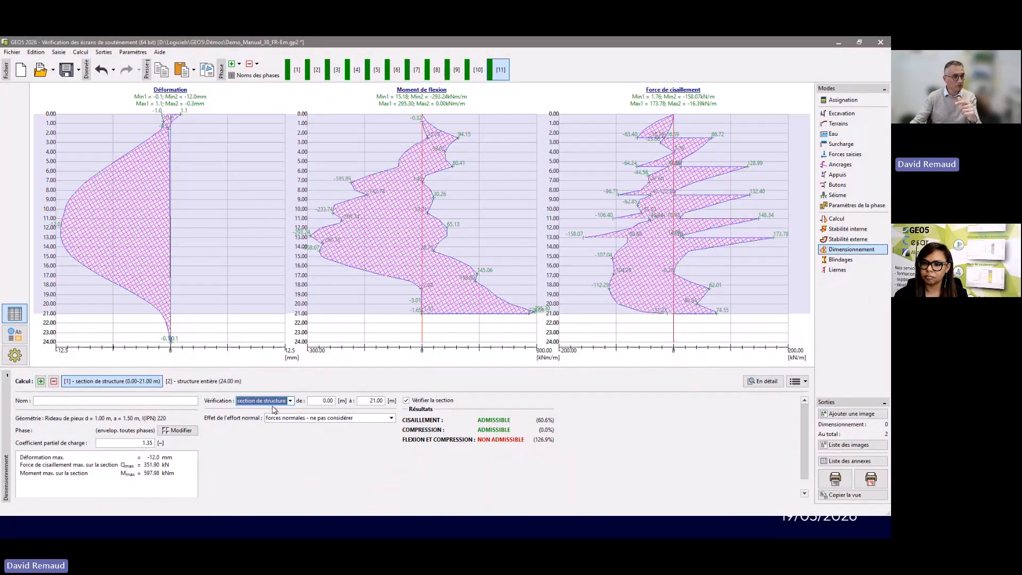
pyautogui.click(272, 404)
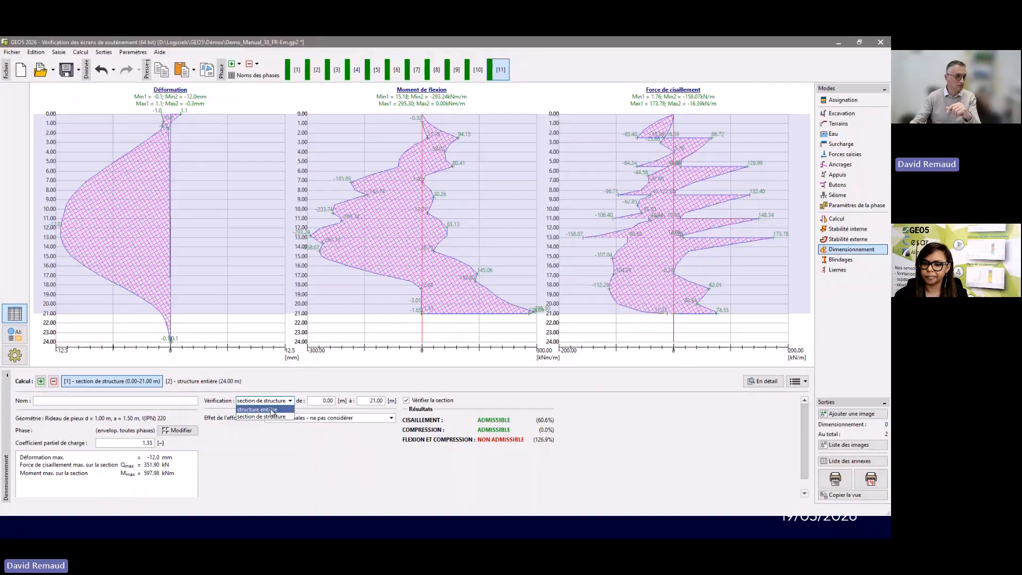
pyautogui.click(272, 410)
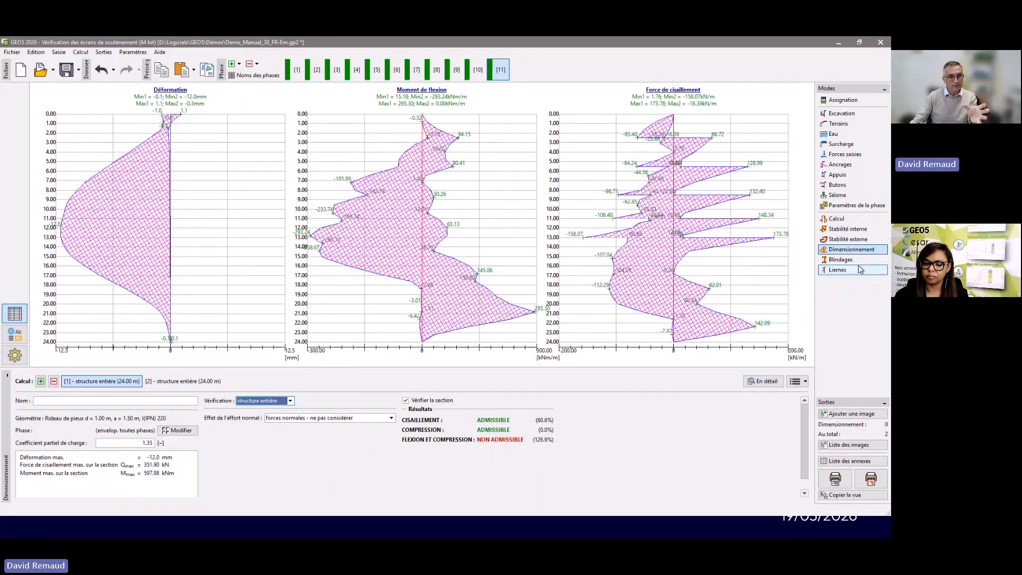
# - Examine the lagging's material choices, section types and phase selection, cancelling both edits without changes
pyautogui.click(841, 260)
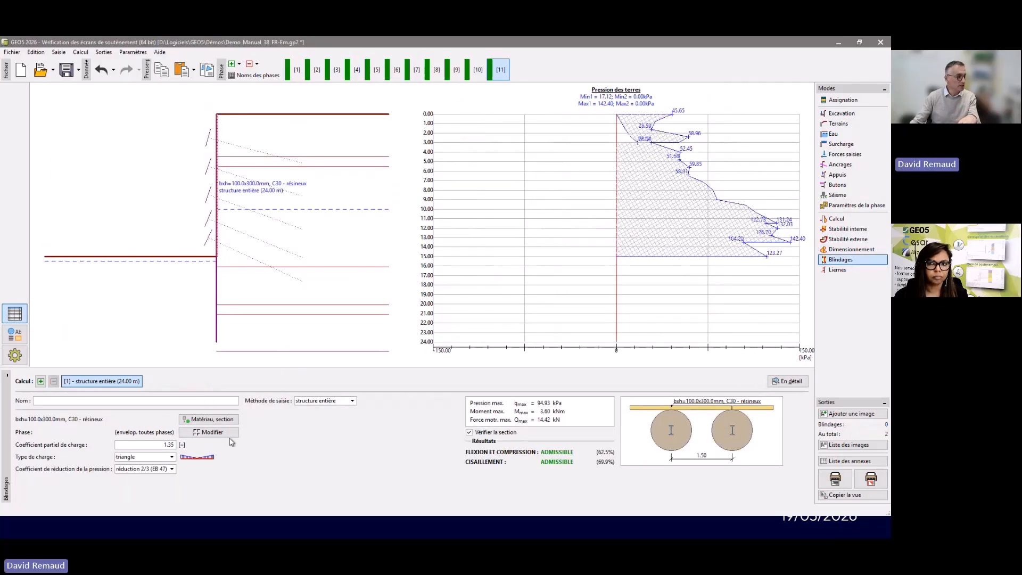
pyautogui.click(205, 420)
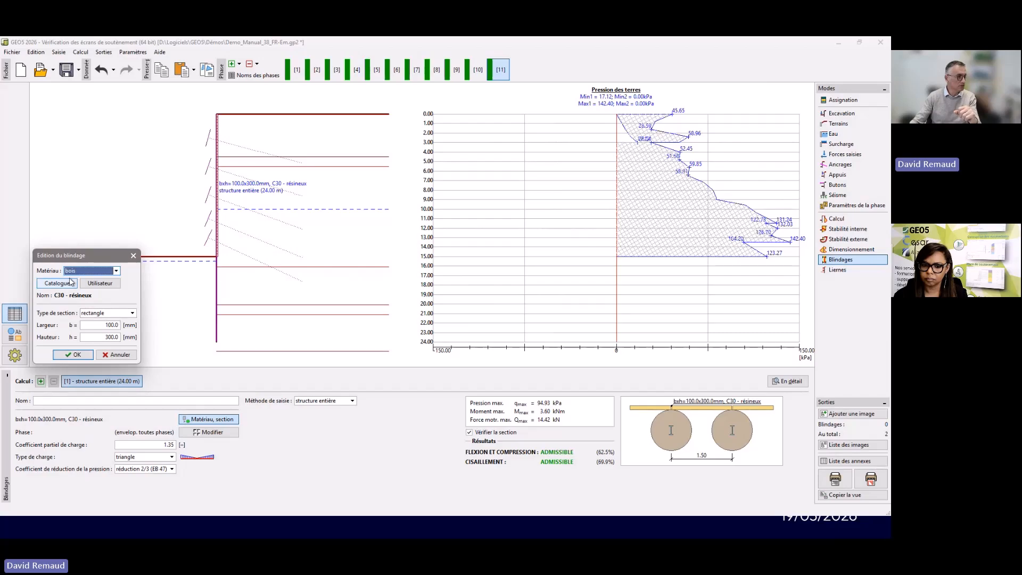
pyautogui.click(83, 272)
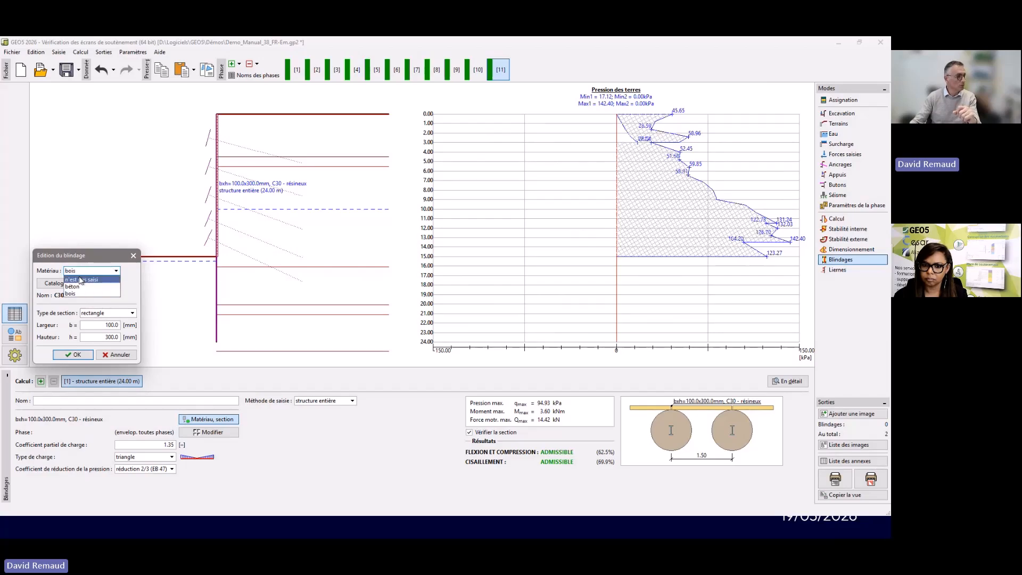
pyautogui.click(134, 295)
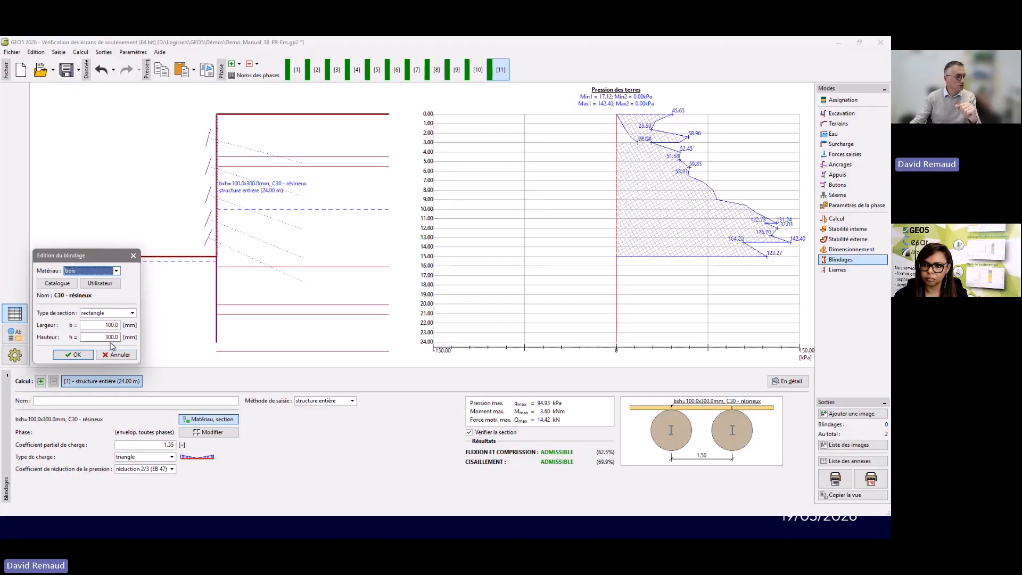
pyautogui.click(121, 314)
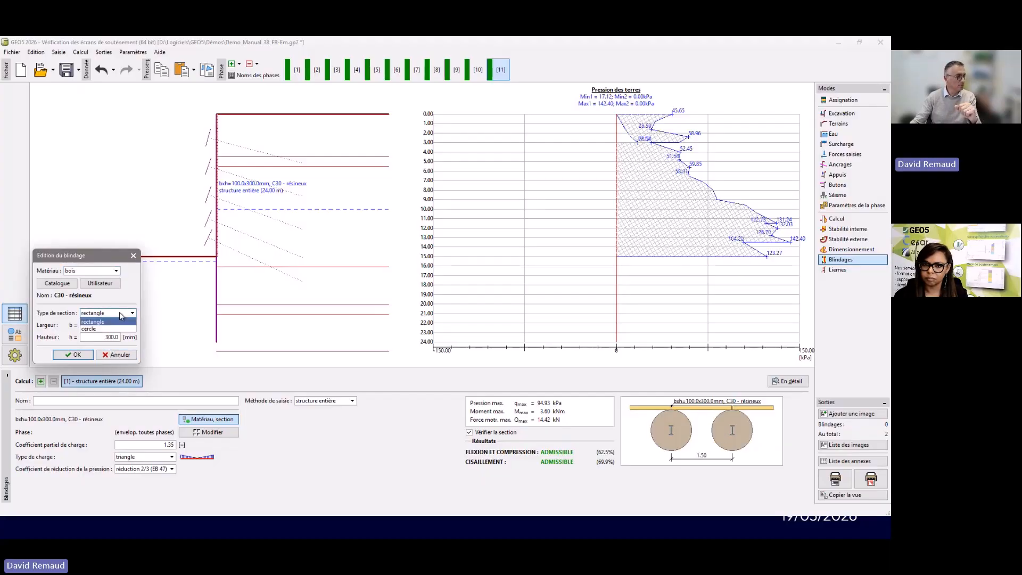
pyautogui.click(121, 315)
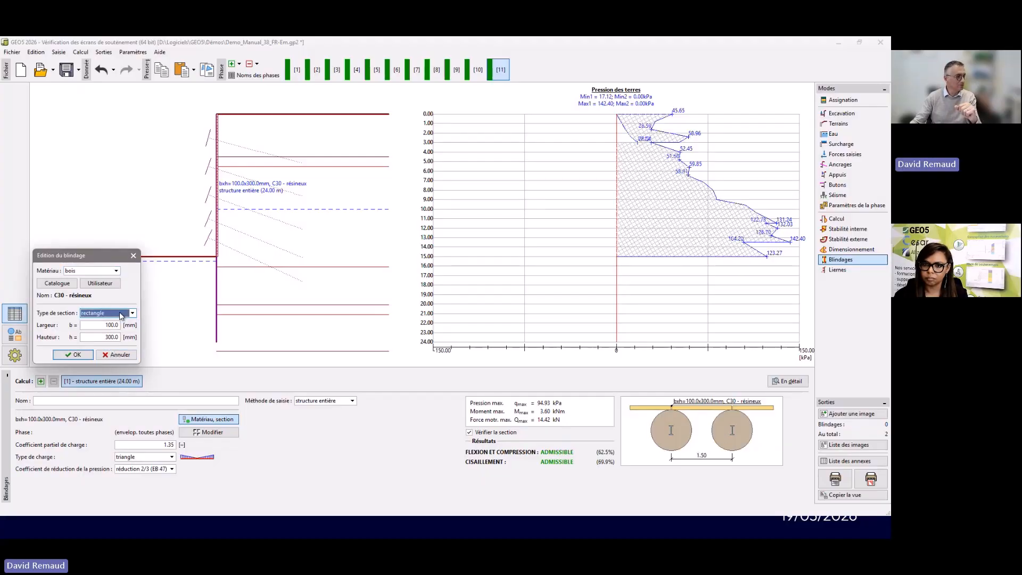
pyautogui.click(119, 355)
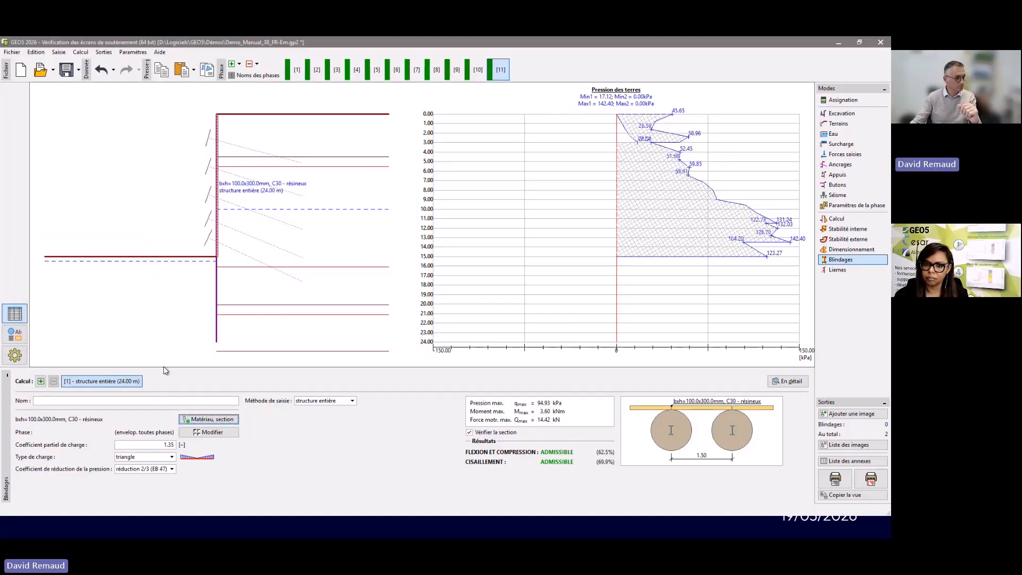
pyautogui.click(210, 433)
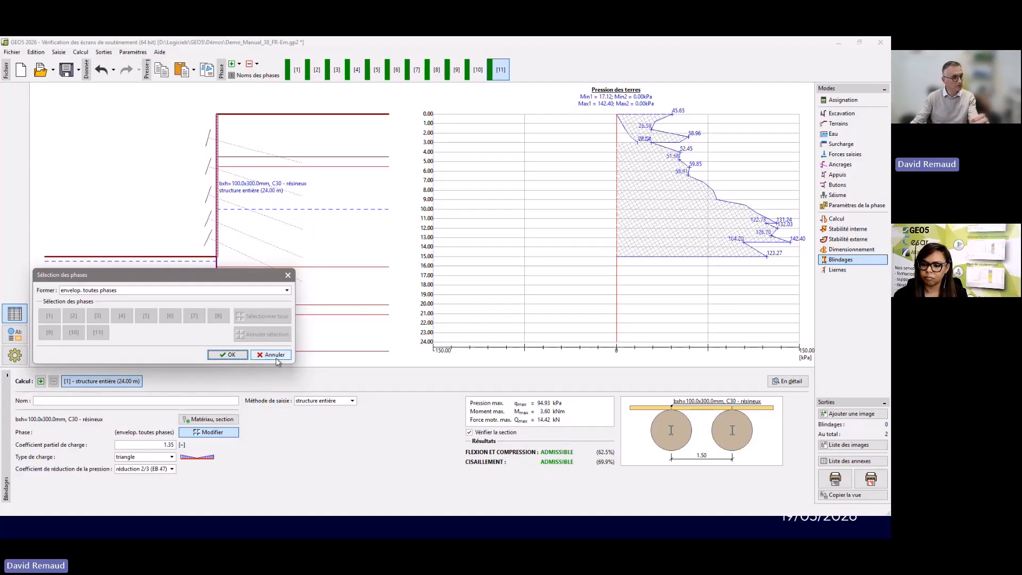
pyautogui.click(276, 361)
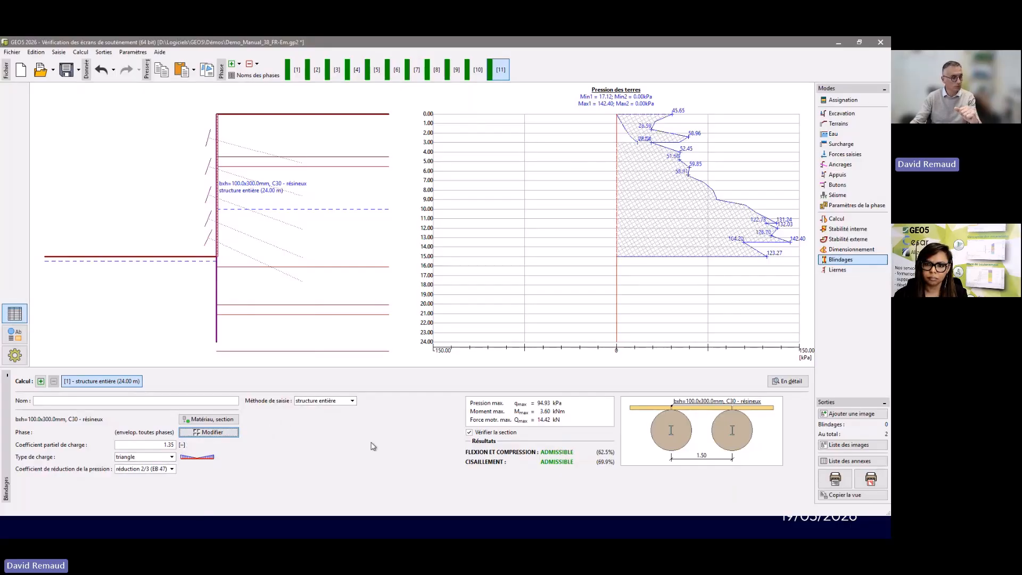
# - Try the section de structure and nombre de blindages input methods for the lagging, and restore structure entière
pyautogui.click(334, 402)
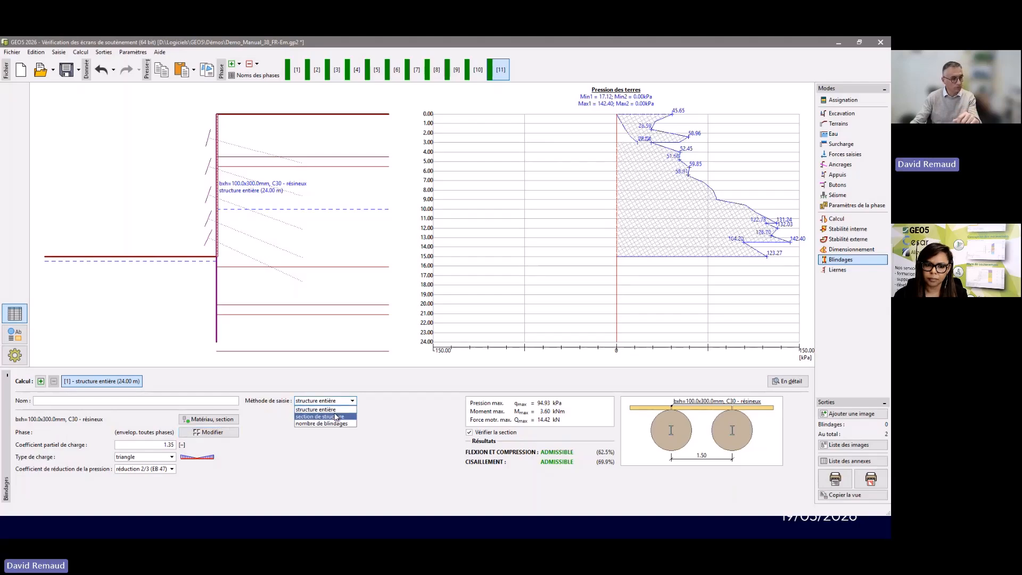
pyautogui.click(336, 417)
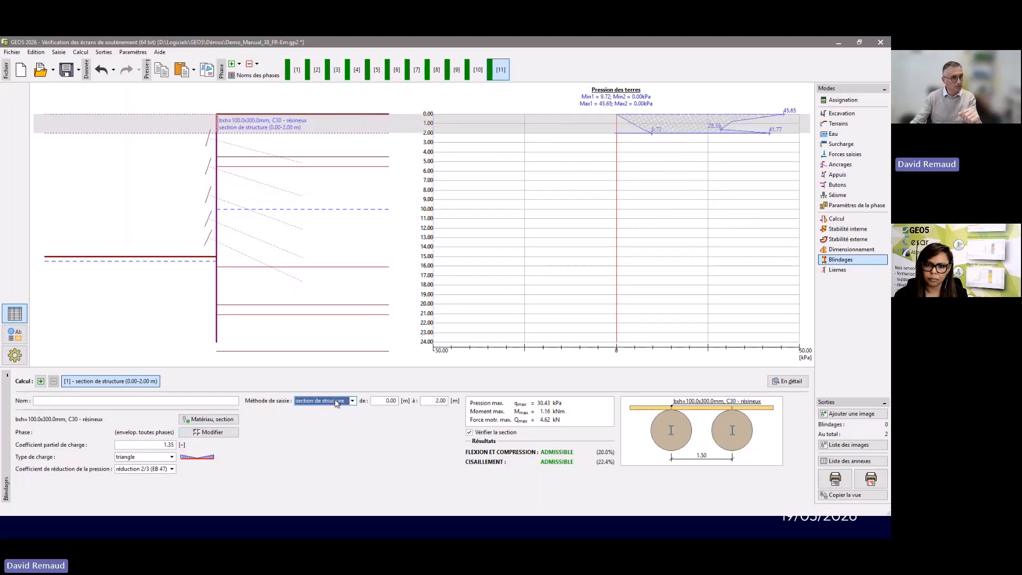
pyautogui.click(337, 402)
pyautogui.click(337, 424)
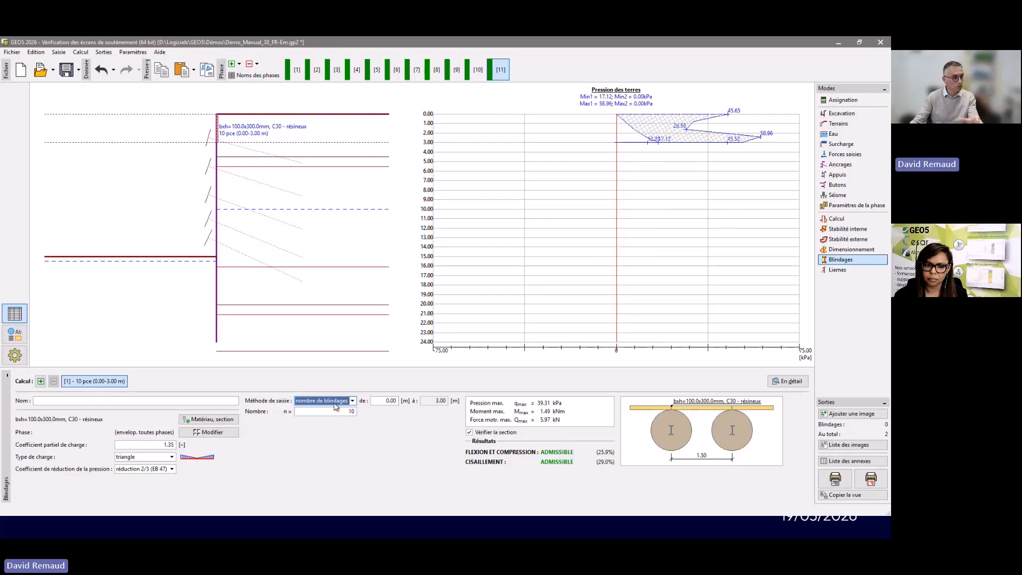
pyautogui.click(335, 402)
pyautogui.click(336, 410)
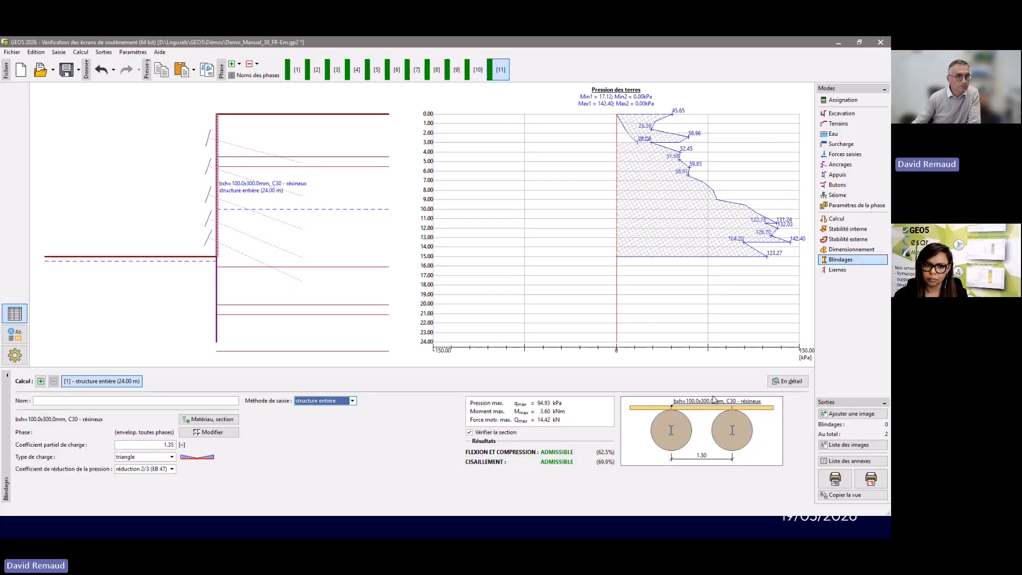
# - Examine the waler's material and section options, cancel the edit, and consult its load type choices
pyautogui.click(837, 271)
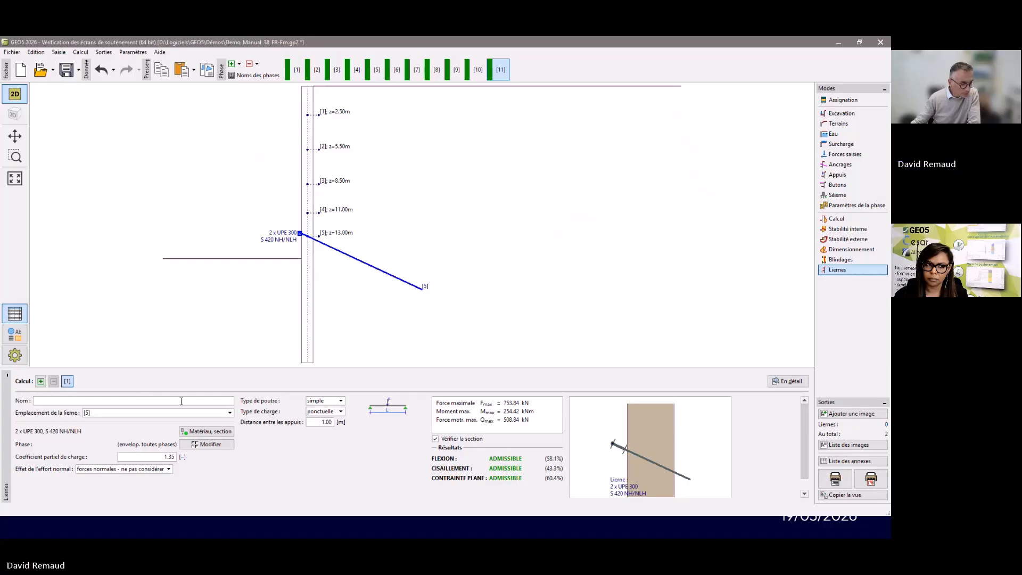
pyautogui.click(216, 433)
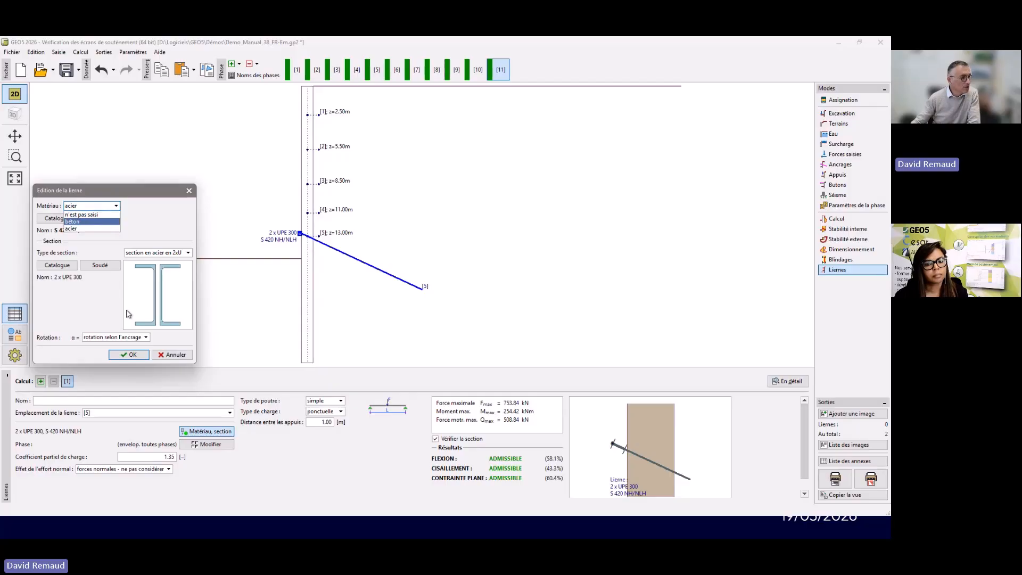
pyautogui.click(180, 357)
pyautogui.click(176, 355)
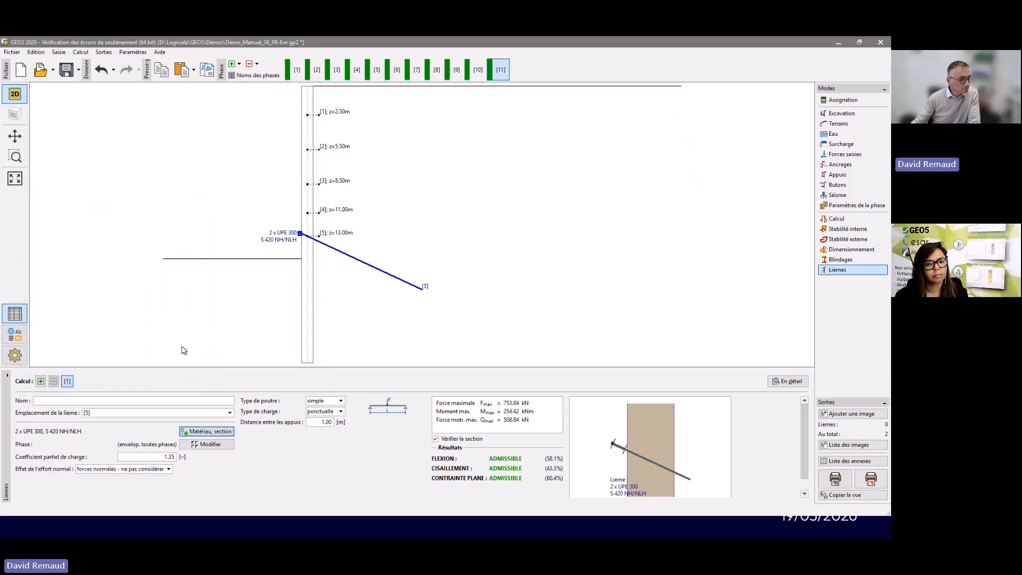
pyautogui.click(341, 411)
pyautogui.click(338, 427)
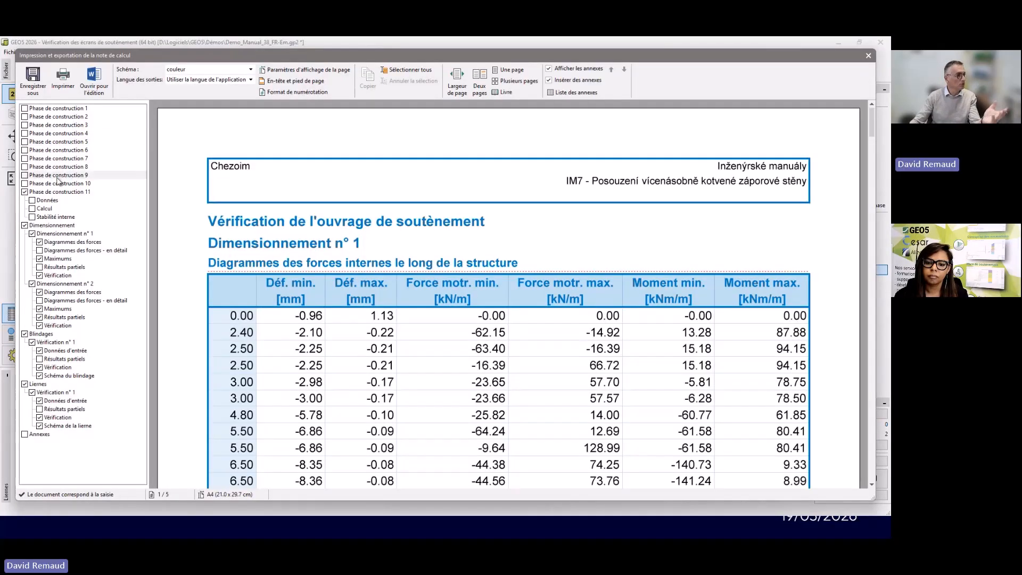
# - Try including construction phase 1 in the calculation report, add the Données of phase 11 instead, and close the report
pyautogui.click(24, 109)
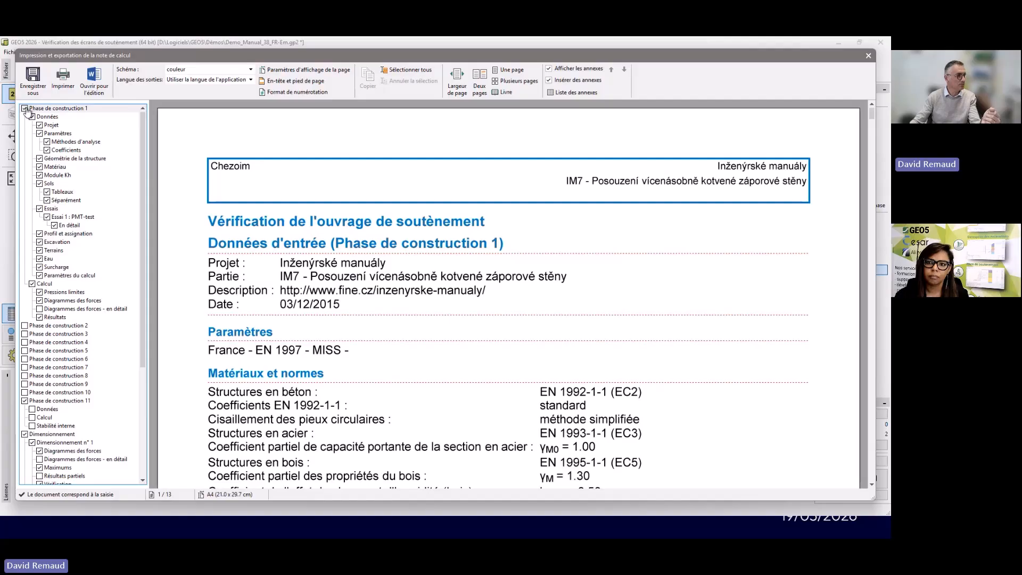
pyautogui.click(24, 109)
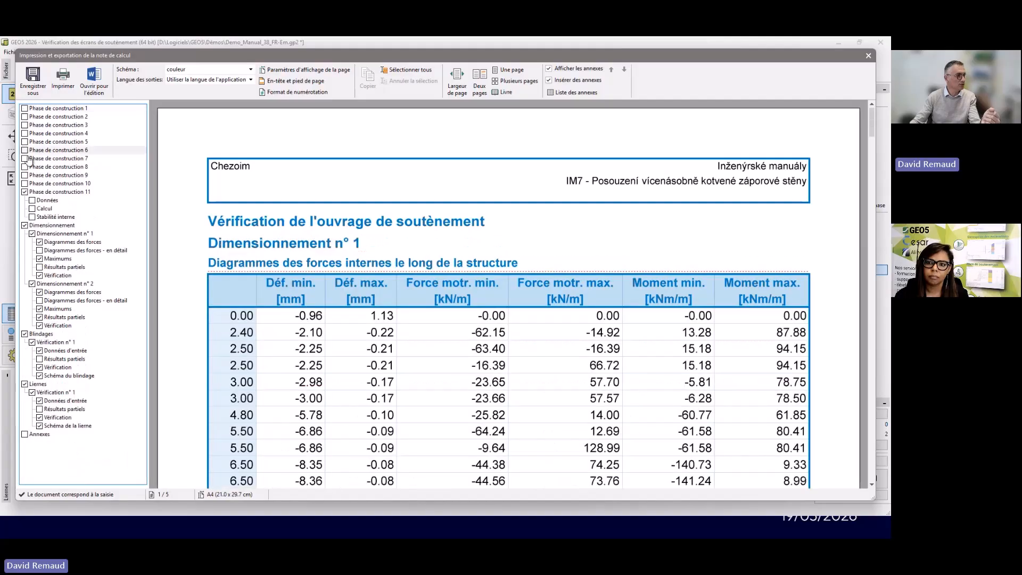
pyautogui.click(32, 201)
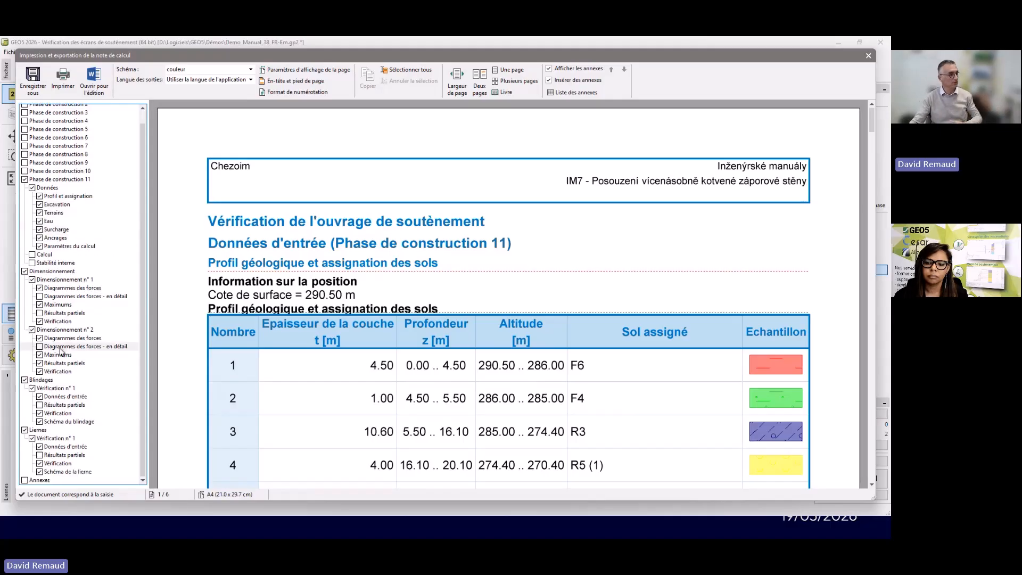
pyautogui.click(869, 55)
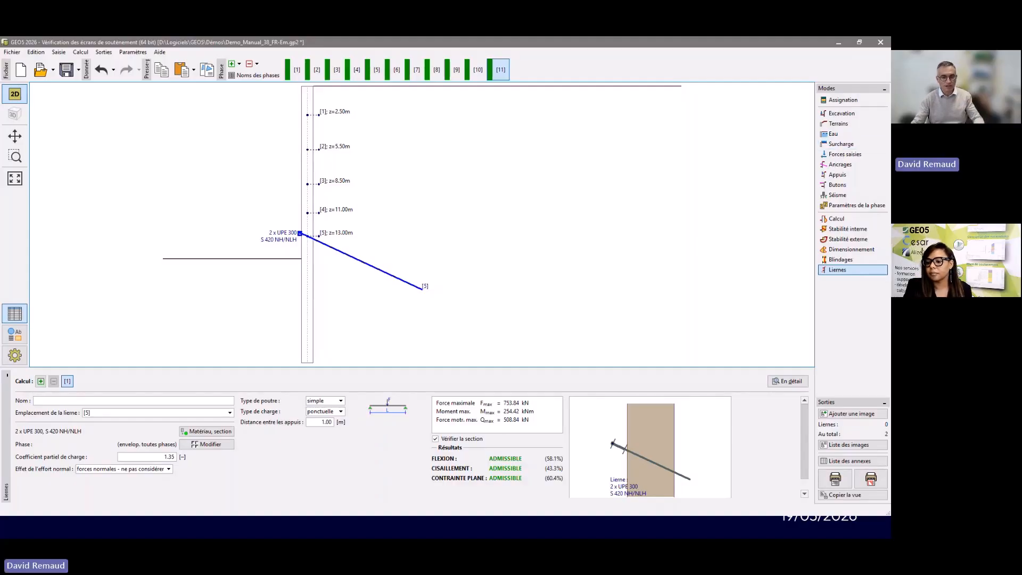
pyautogui.click(807, 523)
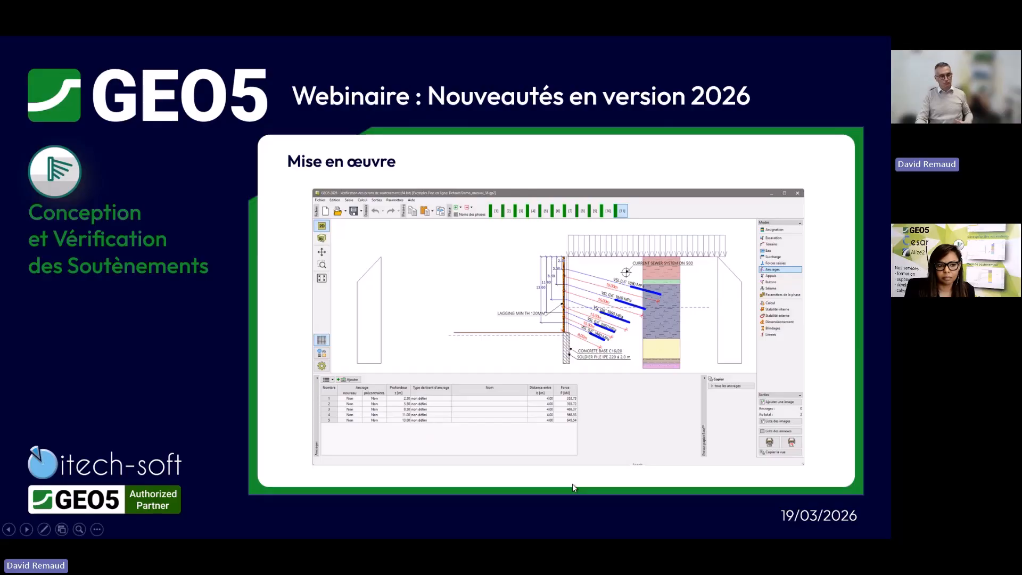
pyautogui.press('Right')
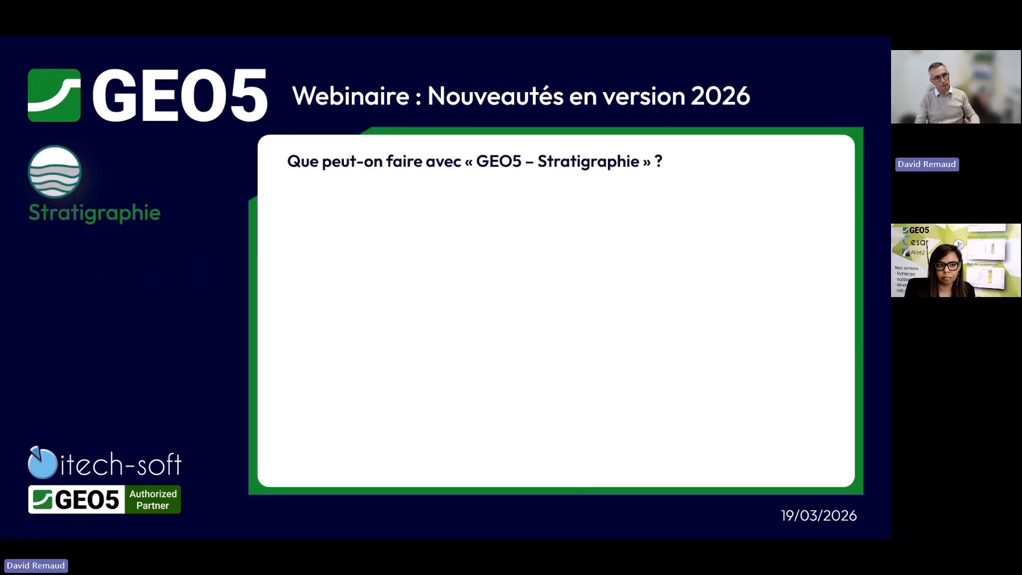
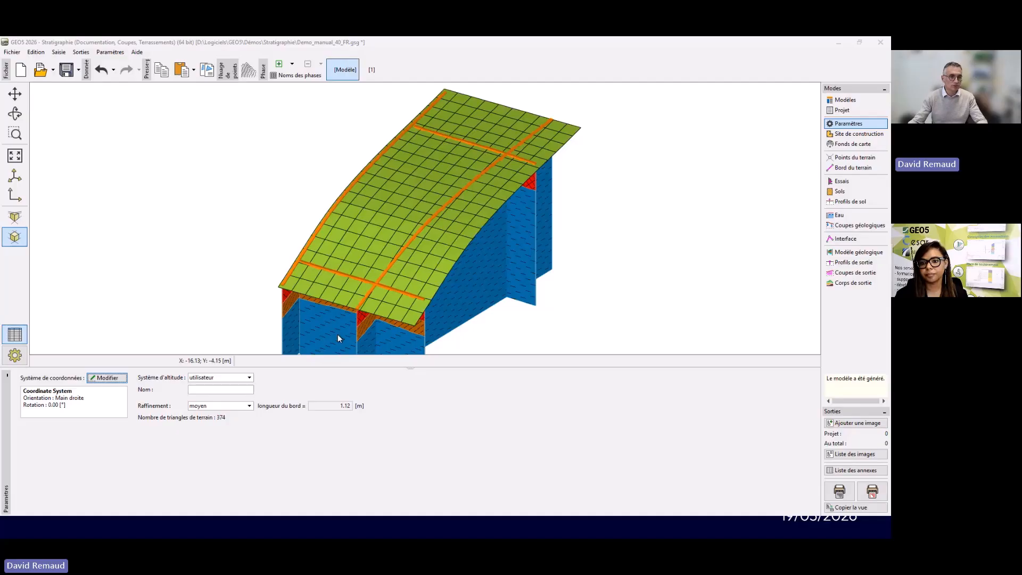
# - In GEO5 Stratigraphie, view the field tests on the 3D model and consult the test import formats without importing anything
pyautogui.click(855, 182)
pyautogui.click(854, 182)
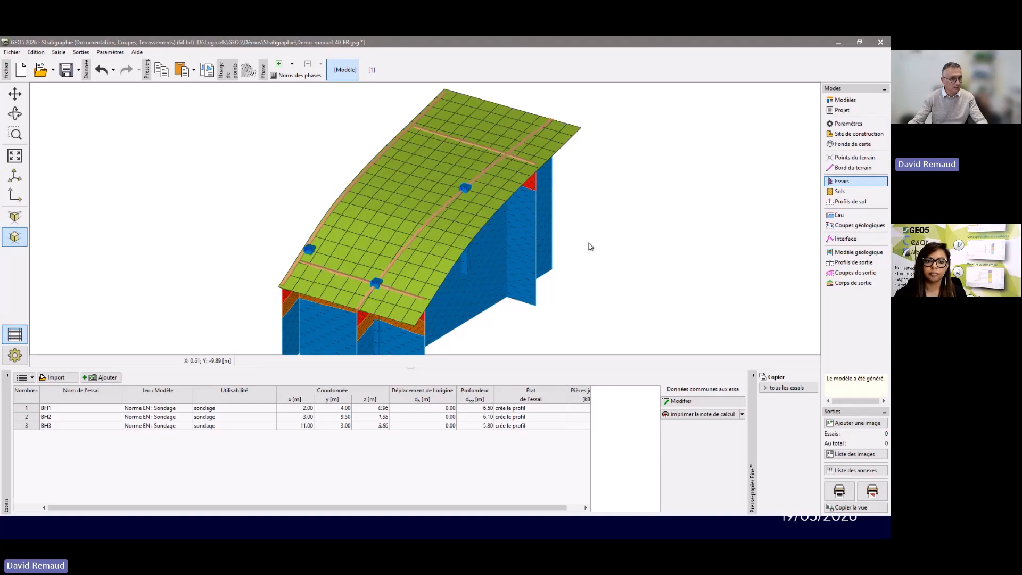
pyautogui.click(11, 118)
pyautogui.moveTo(258, 273); pyautogui.dragTo(213, 341)
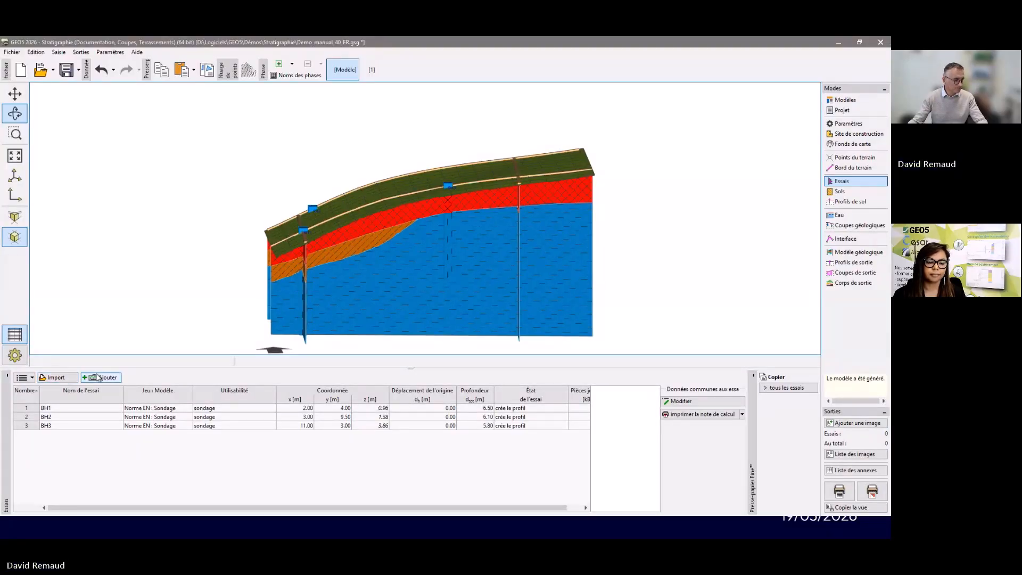
pyautogui.click(63, 378)
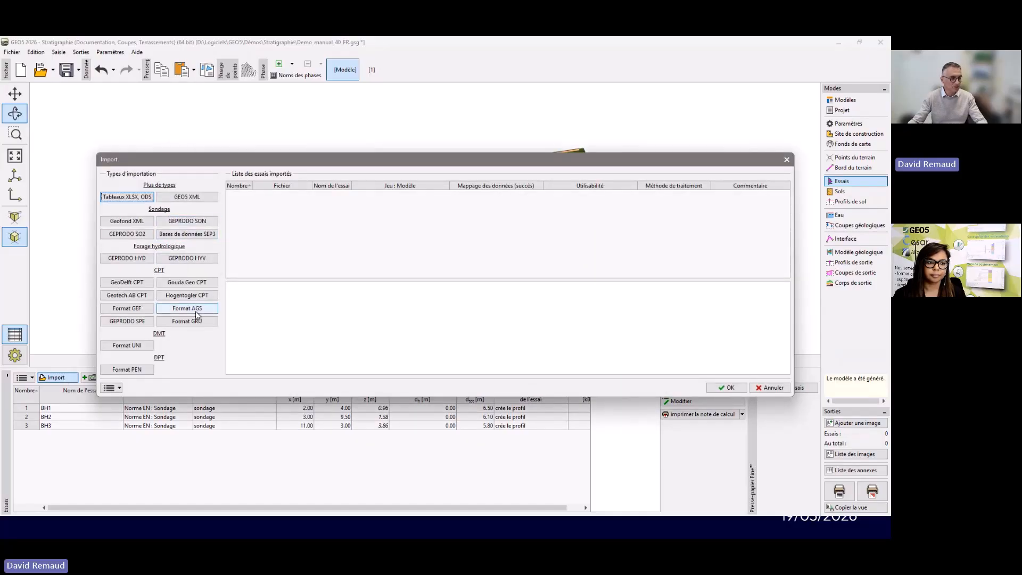
pyautogui.click(759, 388)
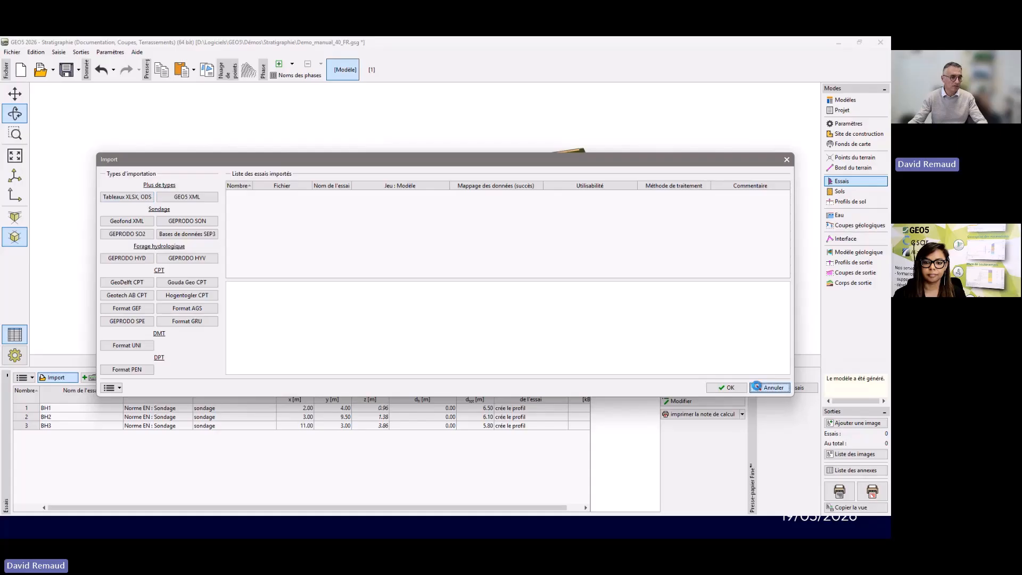
# - Examine the input fields of a new PMT test and quit without saving it
pyautogui.click(109, 377)
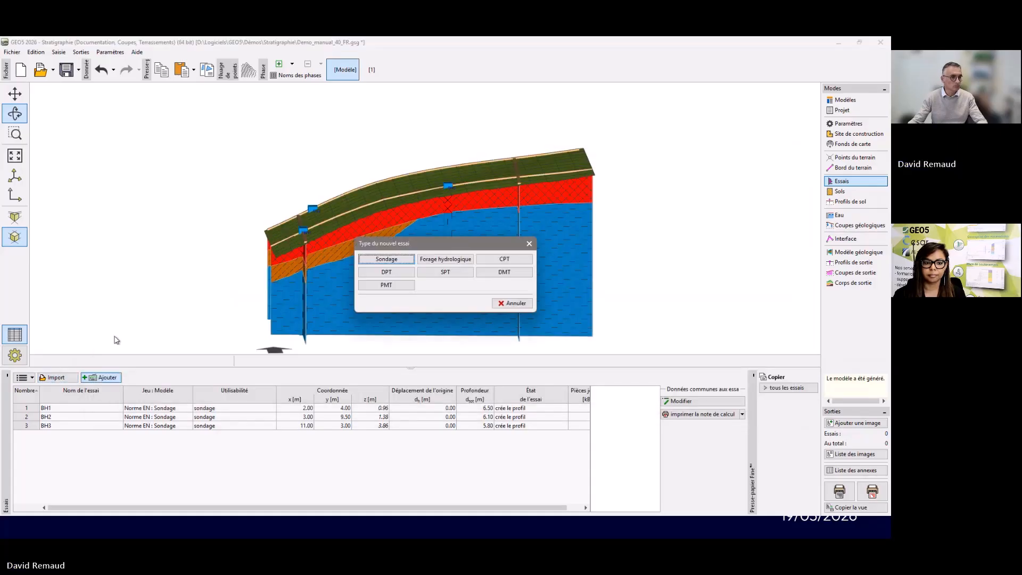
pyautogui.click(393, 288)
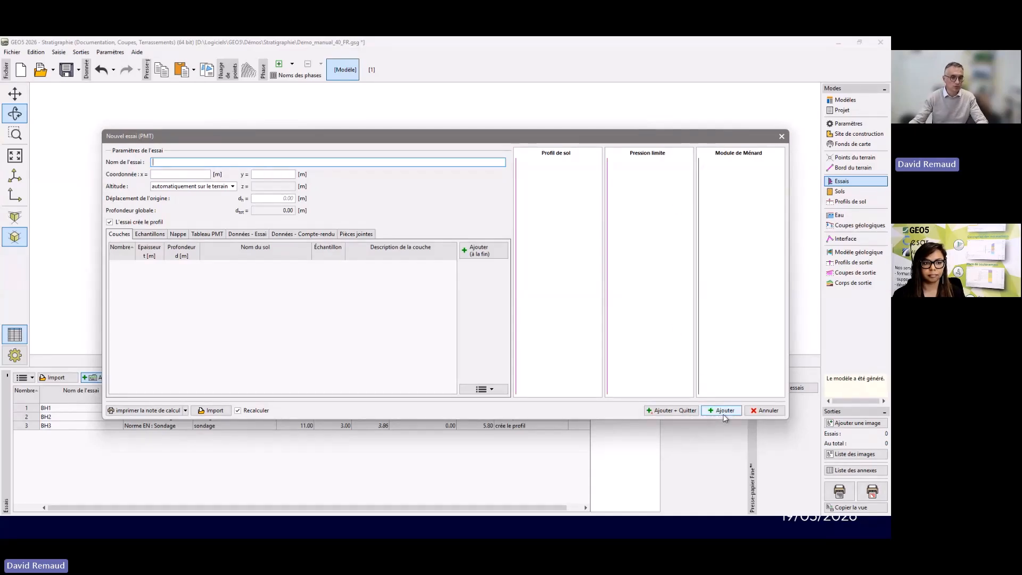
pyautogui.click(753, 416)
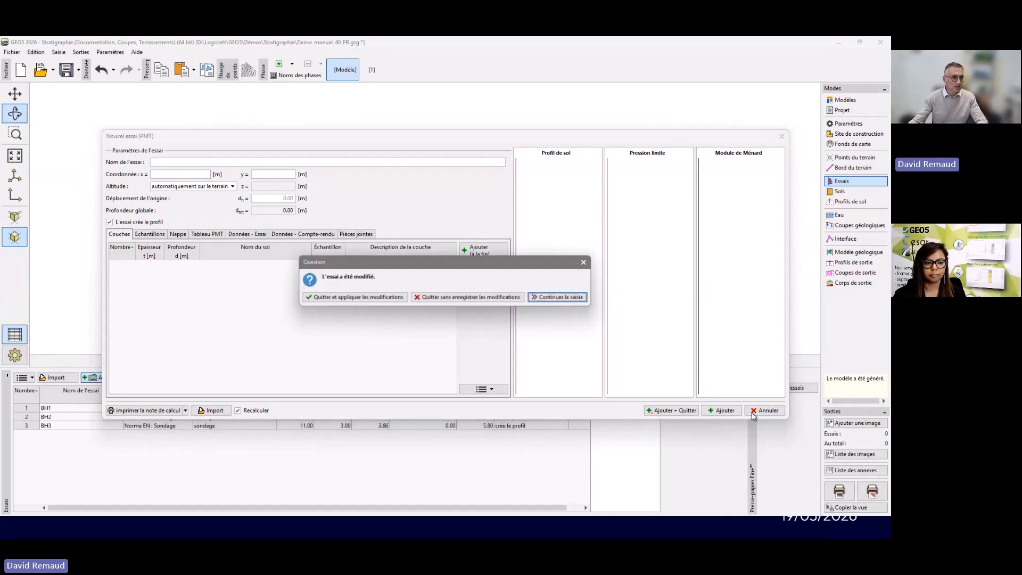
pyautogui.click(487, 297)
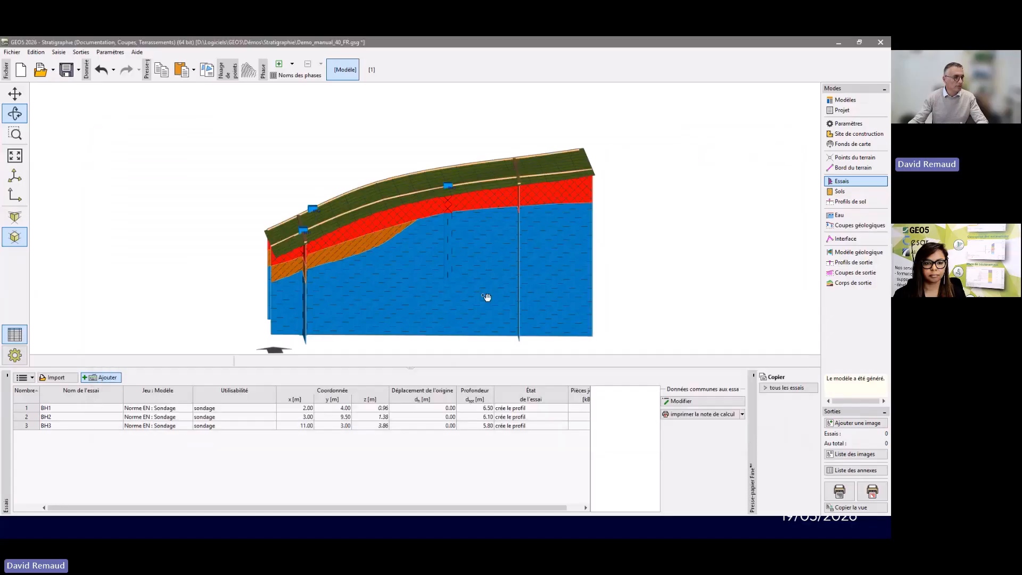
# - Start a new Sondage test and name it C1
pyautogui.click(101, 378)
pyautogui.click(385, 258)
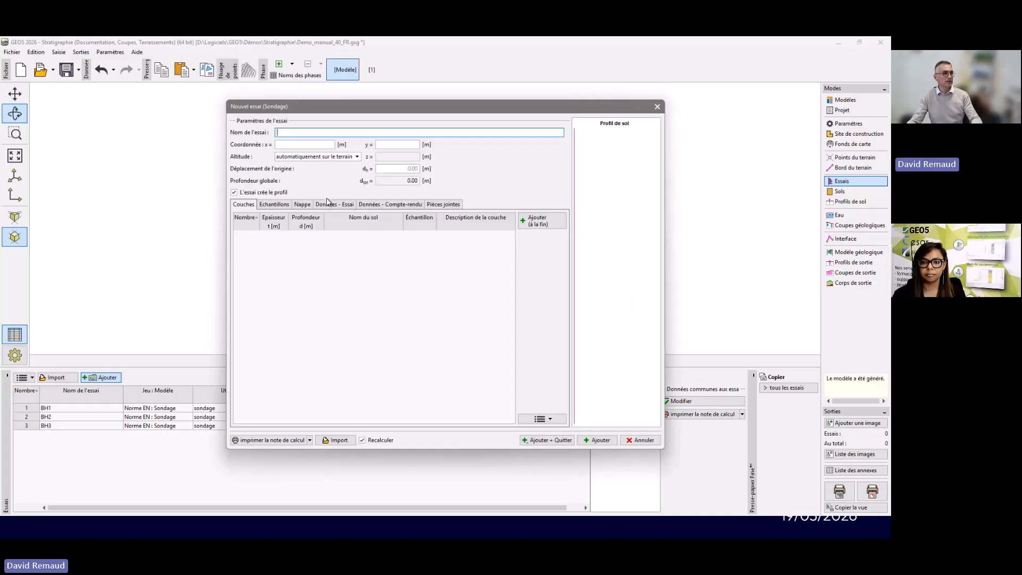
pyautogui.write('C1')
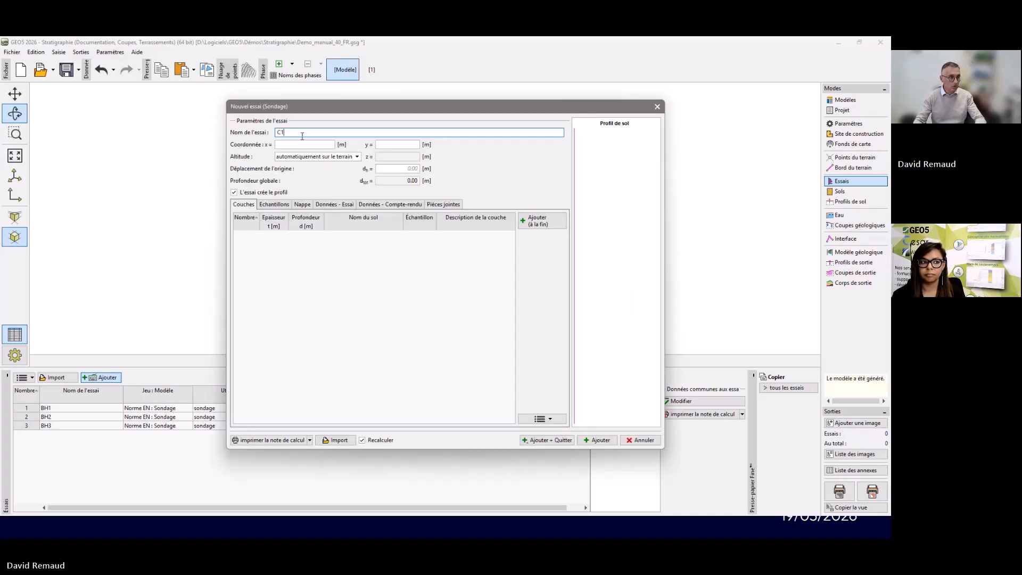
pyautogui.moveTo(291, 111); pyautogui.dragTo(247, 108)
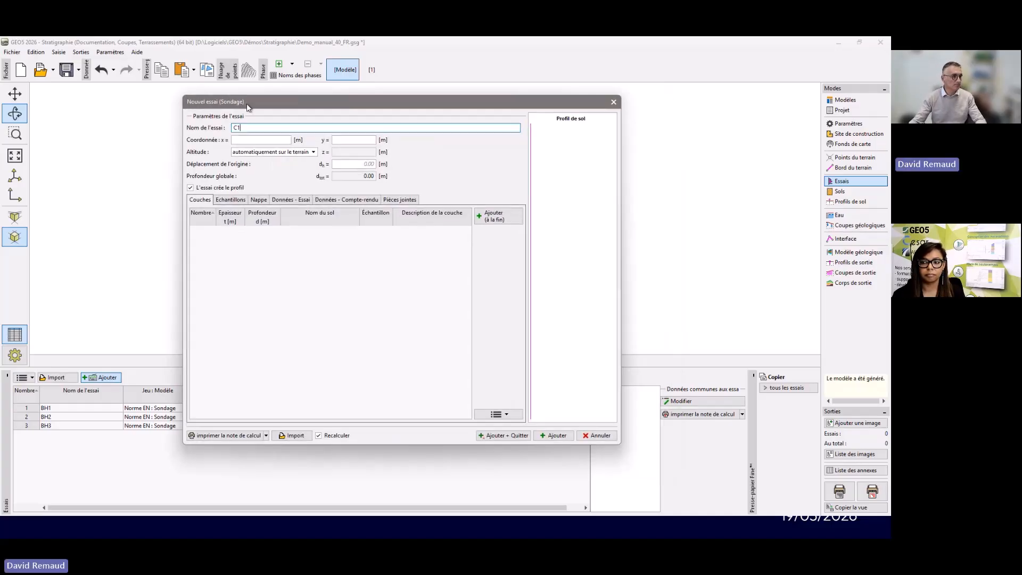
# - Look up borehole C1's data in the em41_fr.pdf manual and set its coordinates to x = 18 m and y = 4 m
pyautogui.click(260, 140)
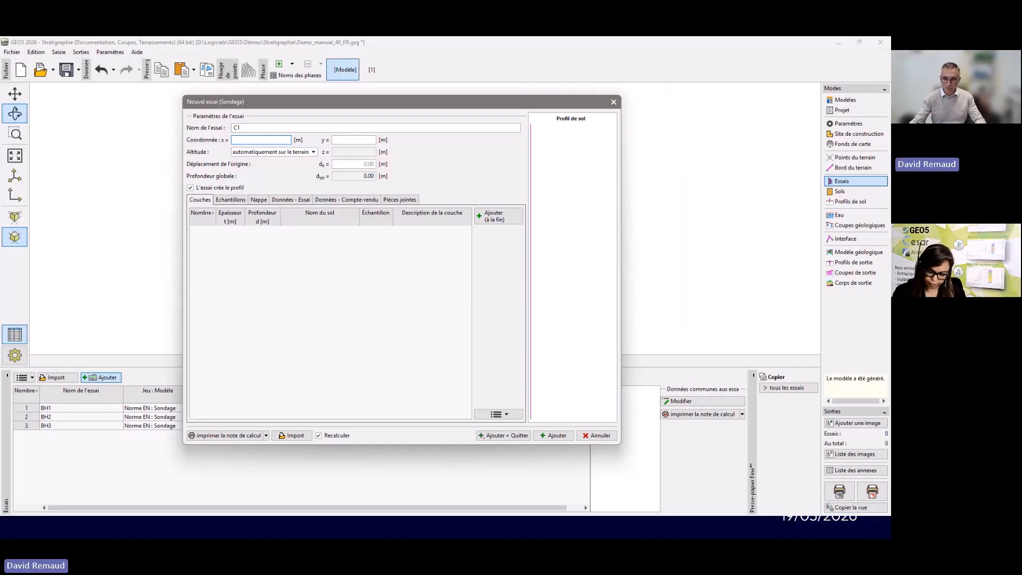
pyautogui.hotkey('alt', 'Tab')
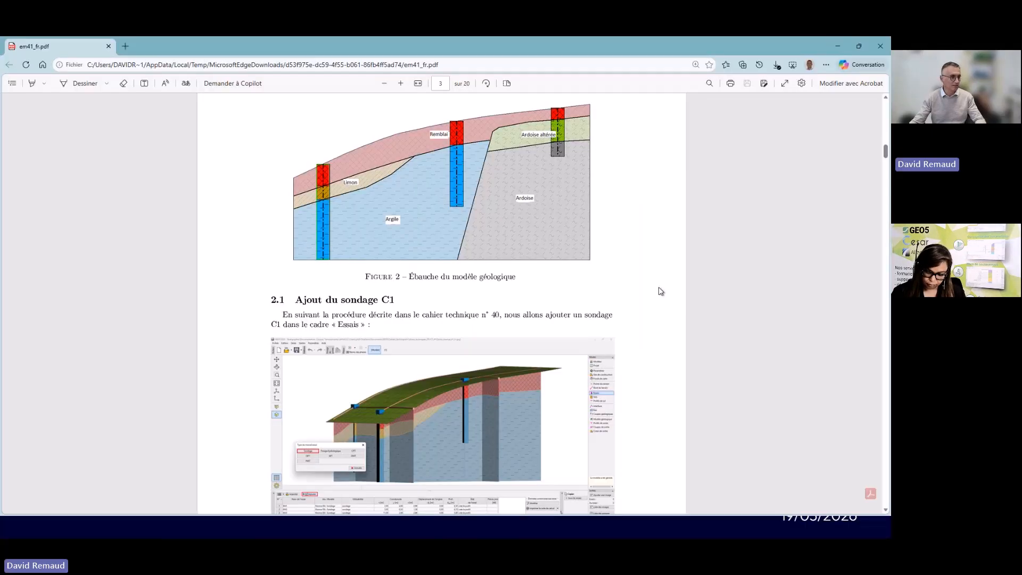
pyautogui.scroll(-10, 486, 270)
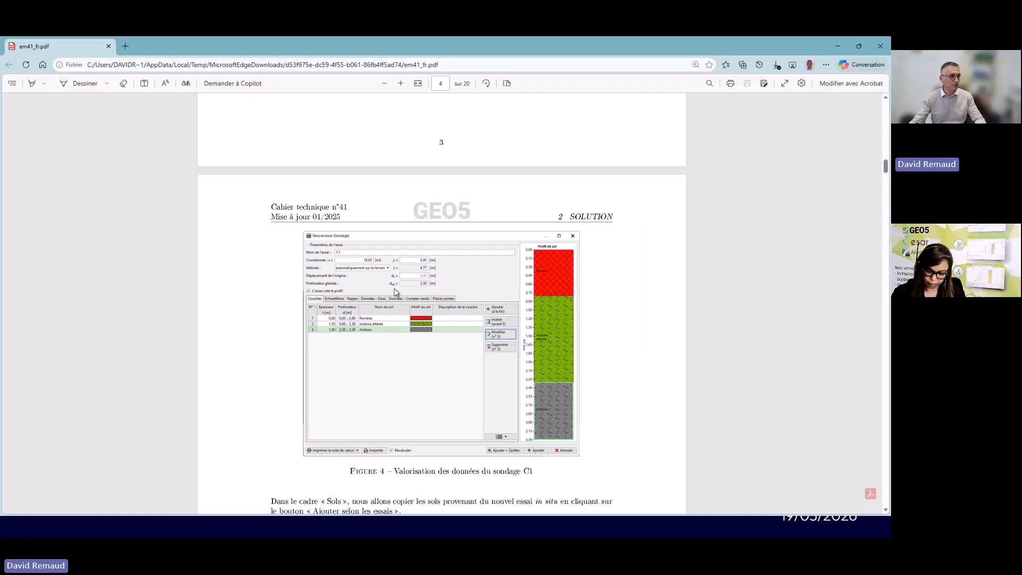
pyautogui.scroll(2, 403, 289)
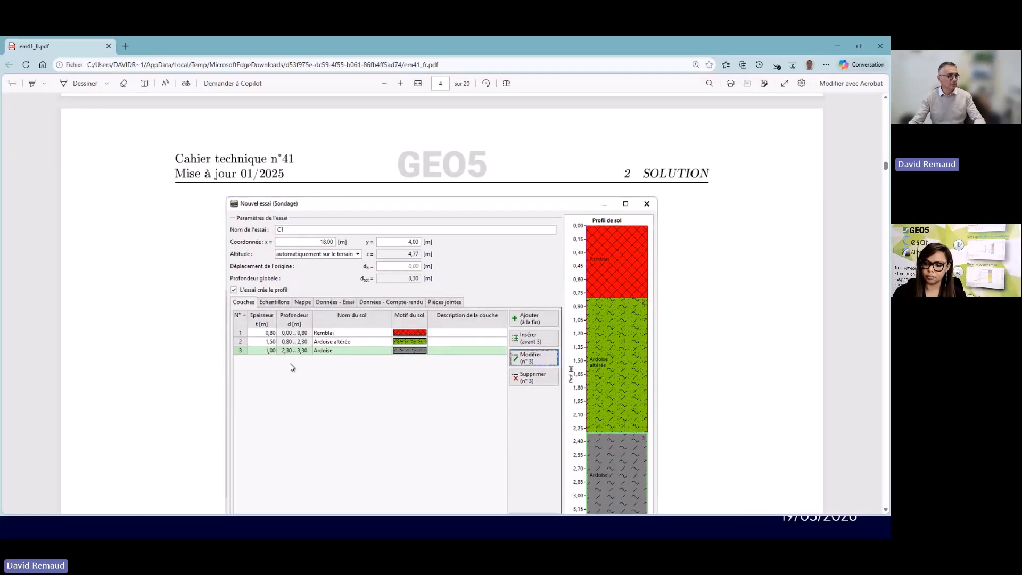
pyautogui.moveTo(526, 42); pyautogui.dragTo(890, 107)
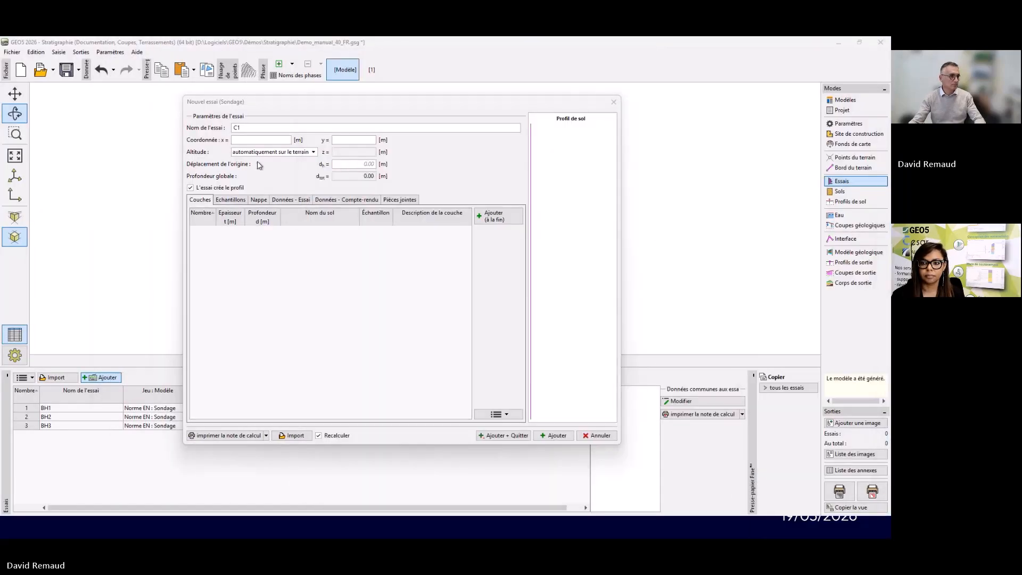
pyautogui.click(258, 141)
pyautogui.write('18')
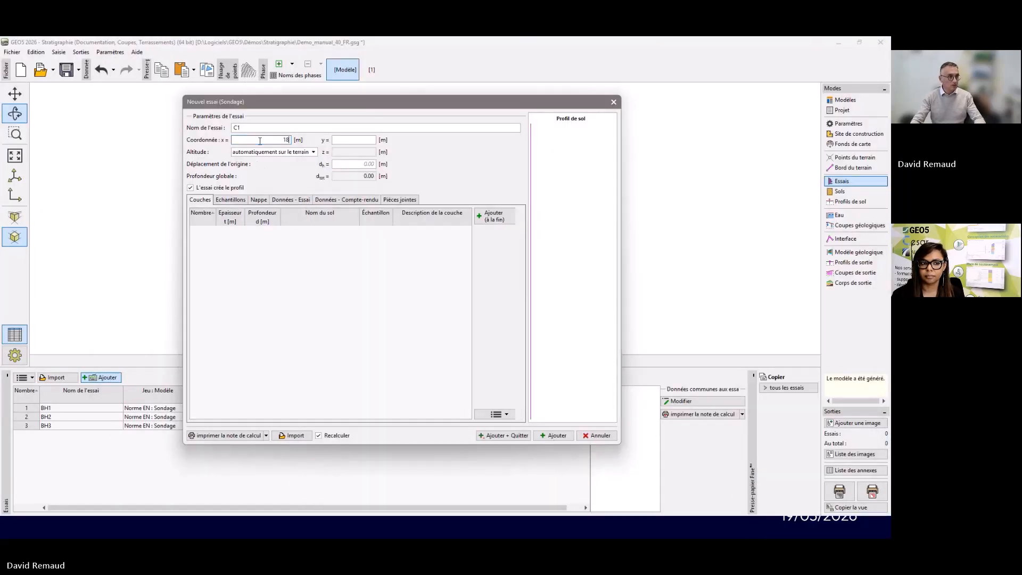
pyautogui.press('Tab')
pyautogui.write('4')
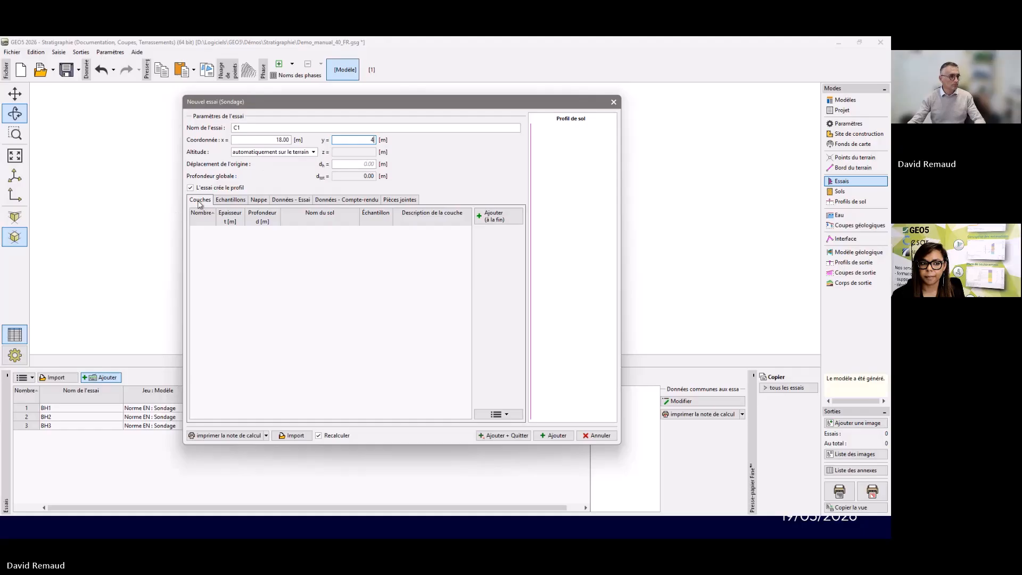
pyautogui.click(503, 216)
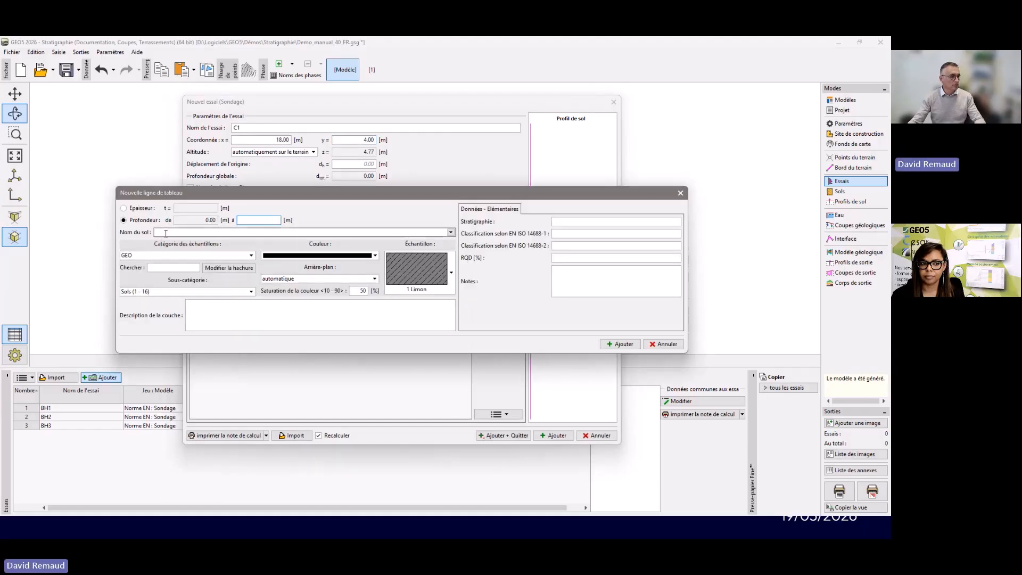
pyautogui.click(152, 210)
pyautogui.click(180, 208)
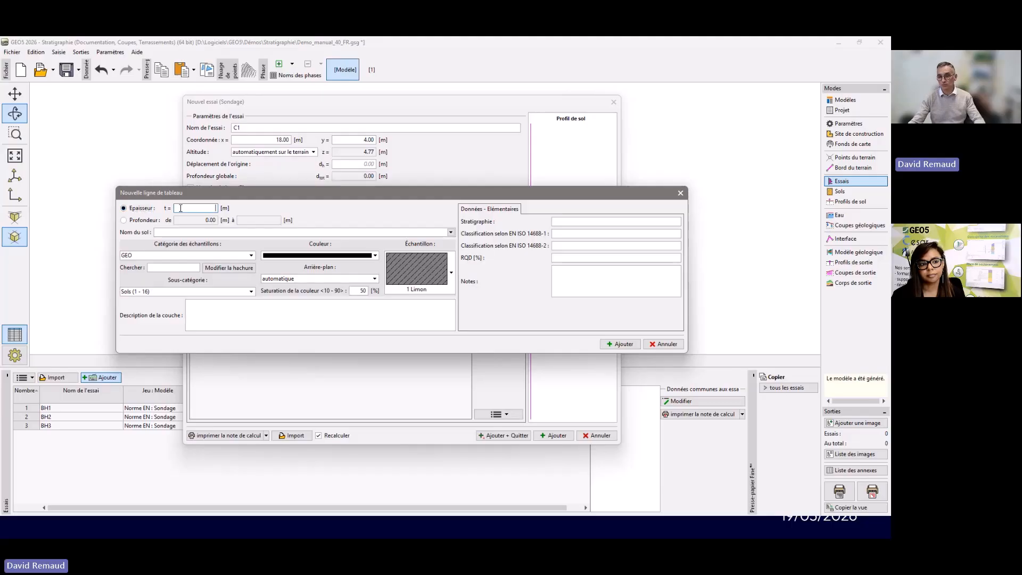
pyautogui.write('0.8')
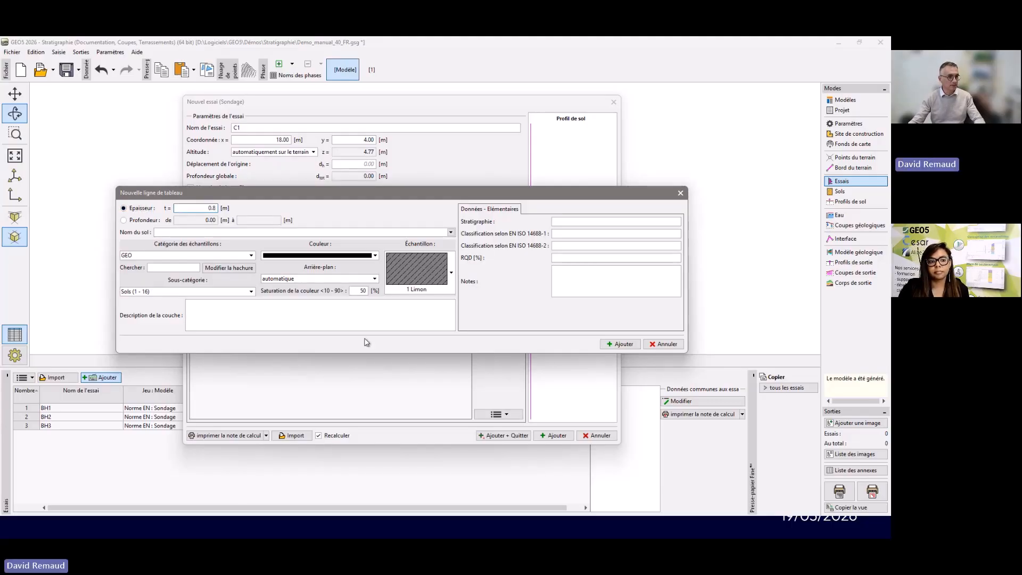
pyautogui.click(450, 233)
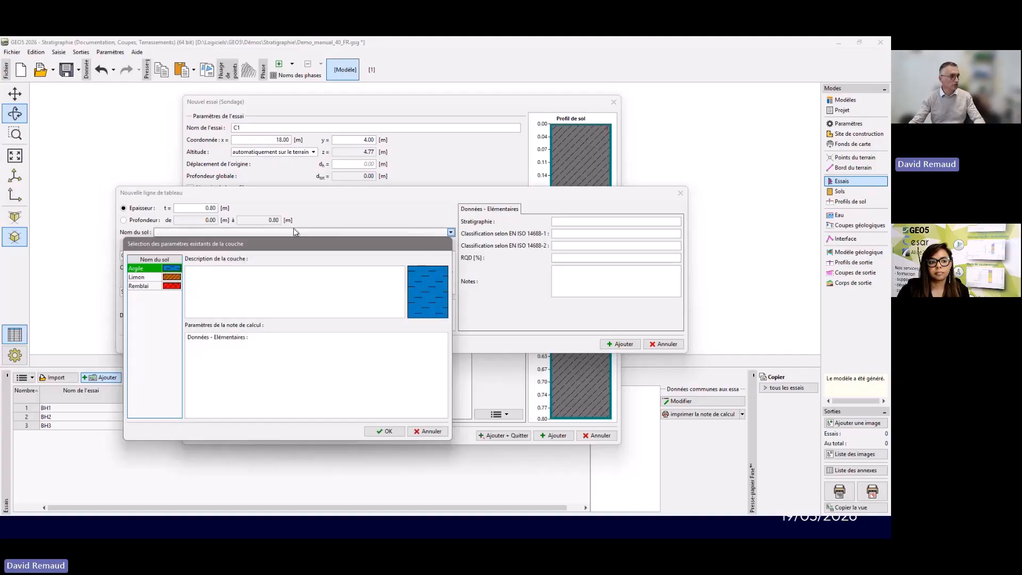
pyautogui.click(155, 286)
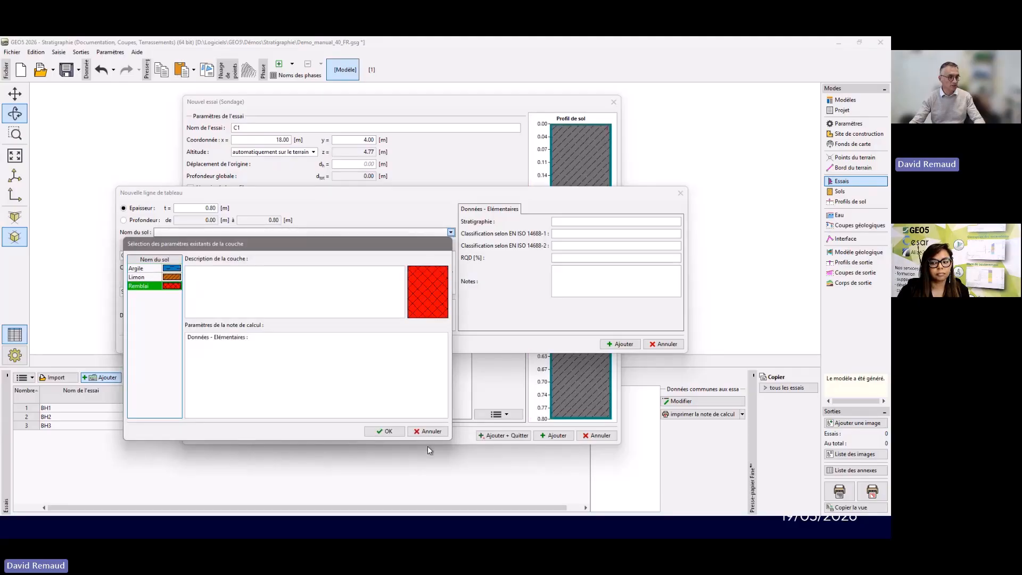
pyautogui.click(385, 431)
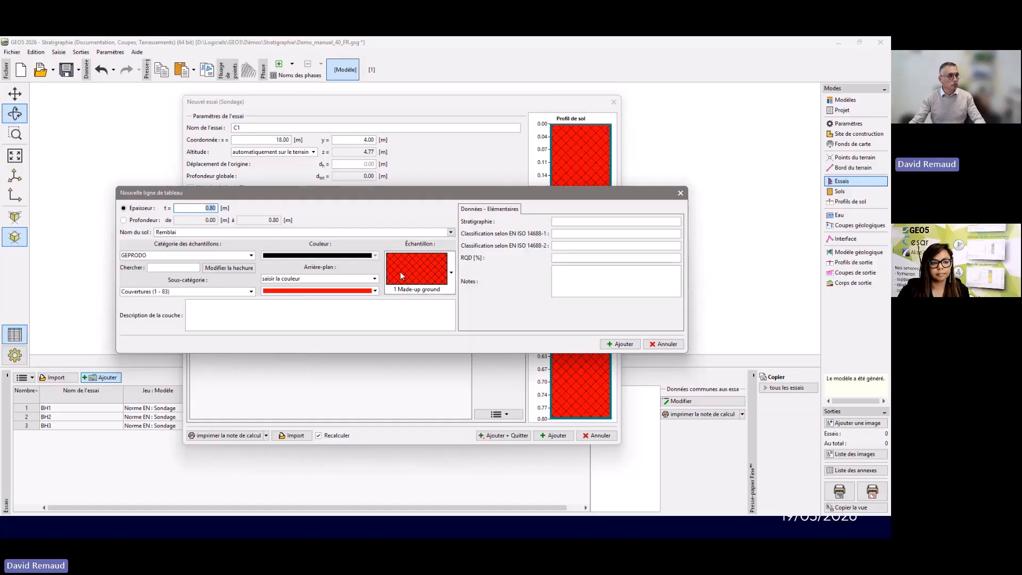
pyautogui.click(449, 273)
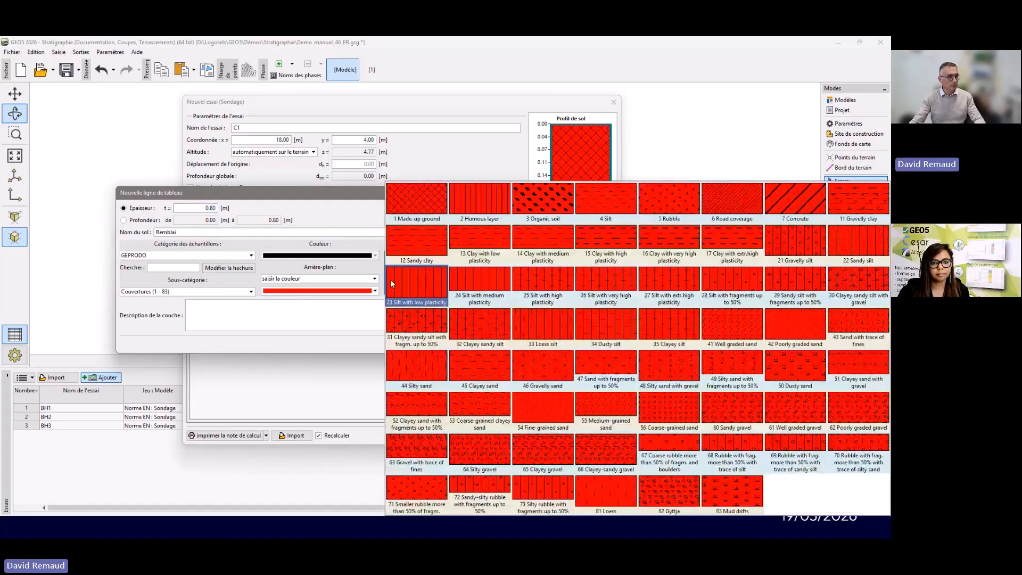
pyautogui.click(311, 267)
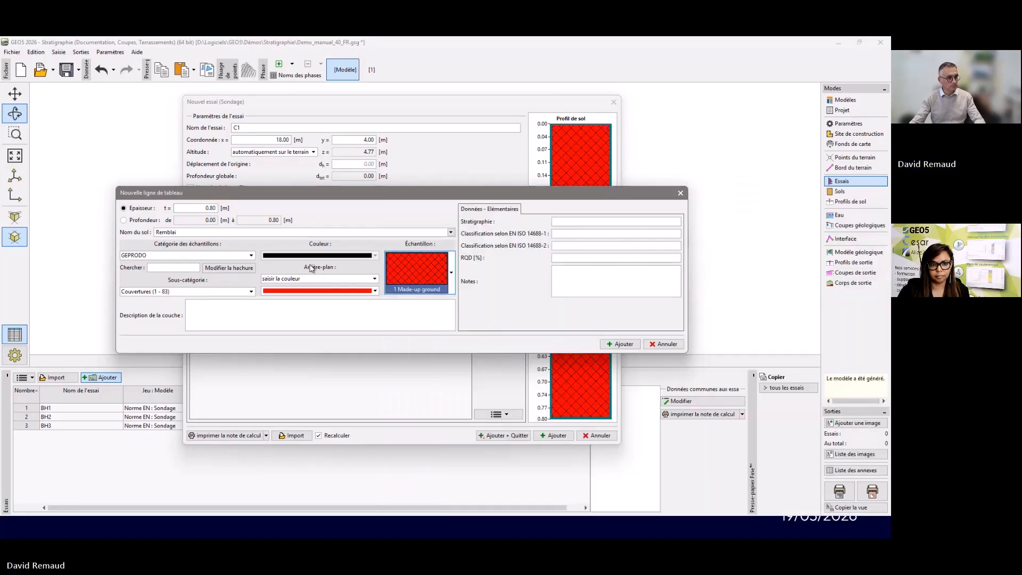
pyautogui.click(662, 345)
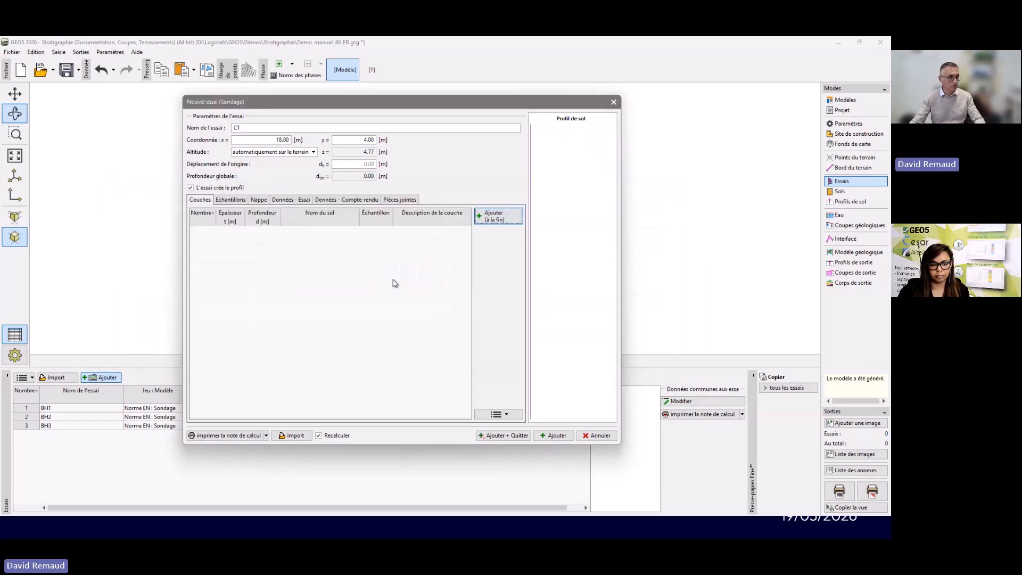
# - Add a 0.80 m thick first layer to borehole C1 using the existing soil Remblai
pyautogui.click(488, 218)
pyautogui.write('0.8')
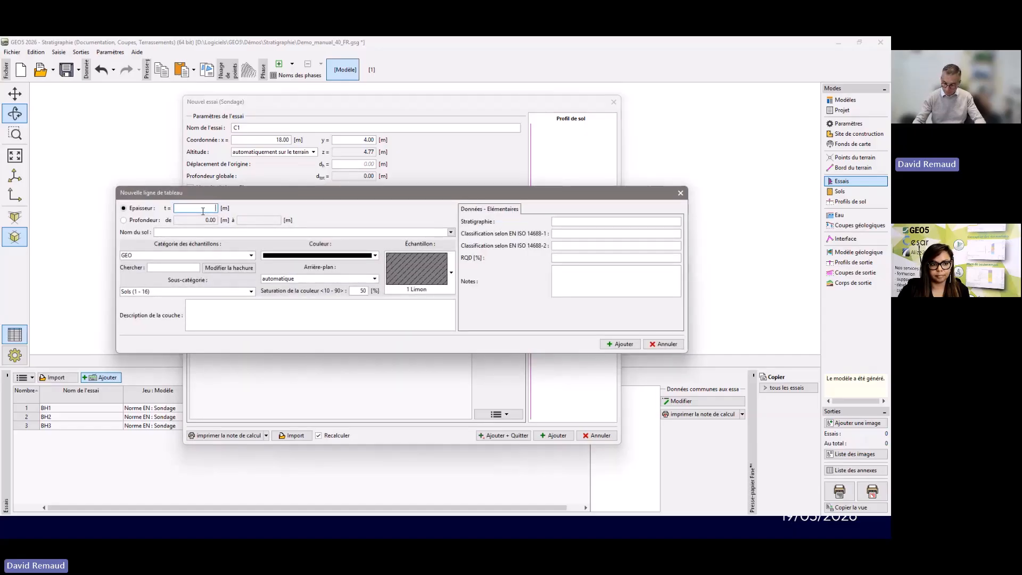
pyautogui.click(174, 231)
pyautogui.click(449, 231)
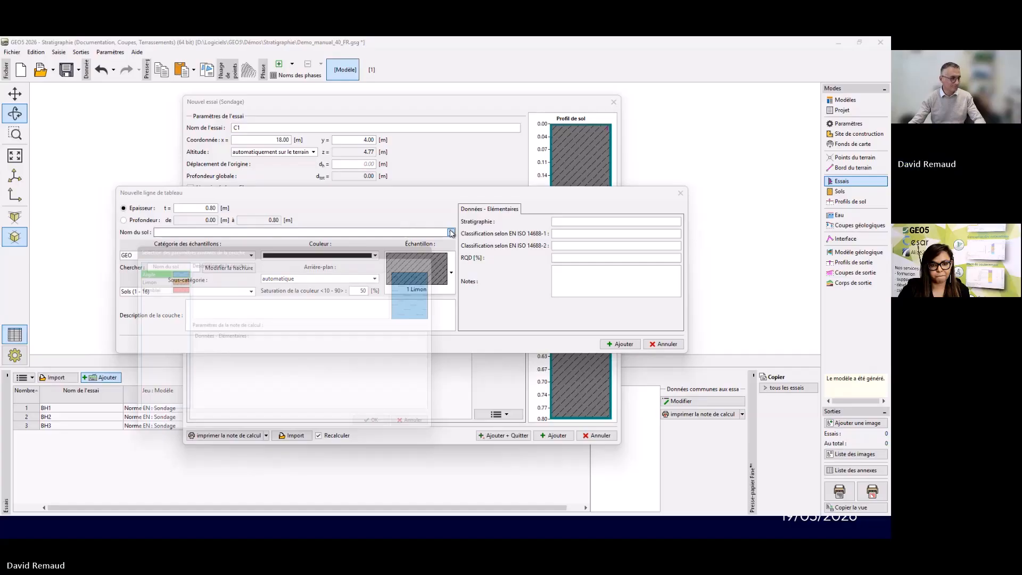
pyautogui.click(158, 287)
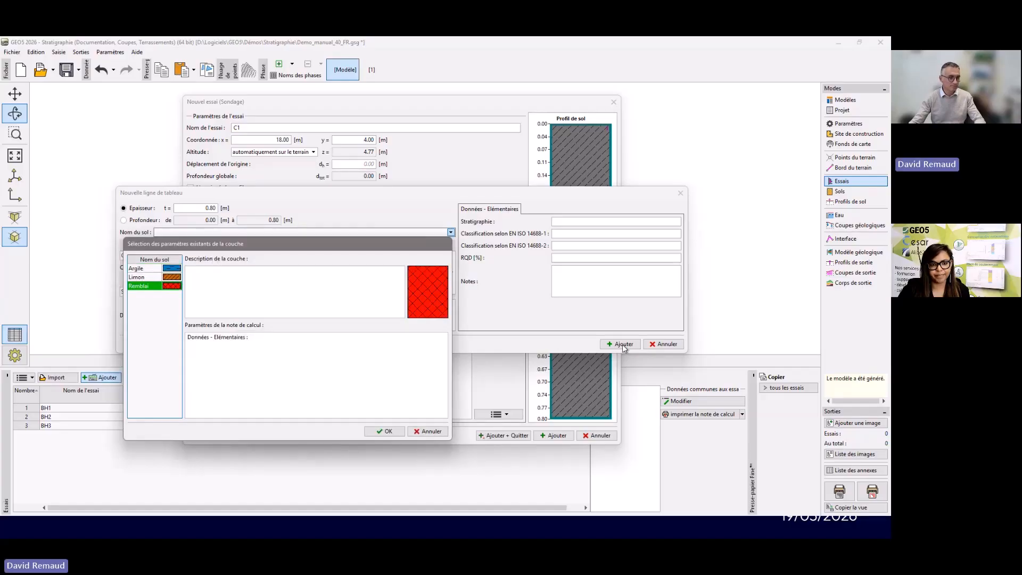
pyautogui.click(387, 429)
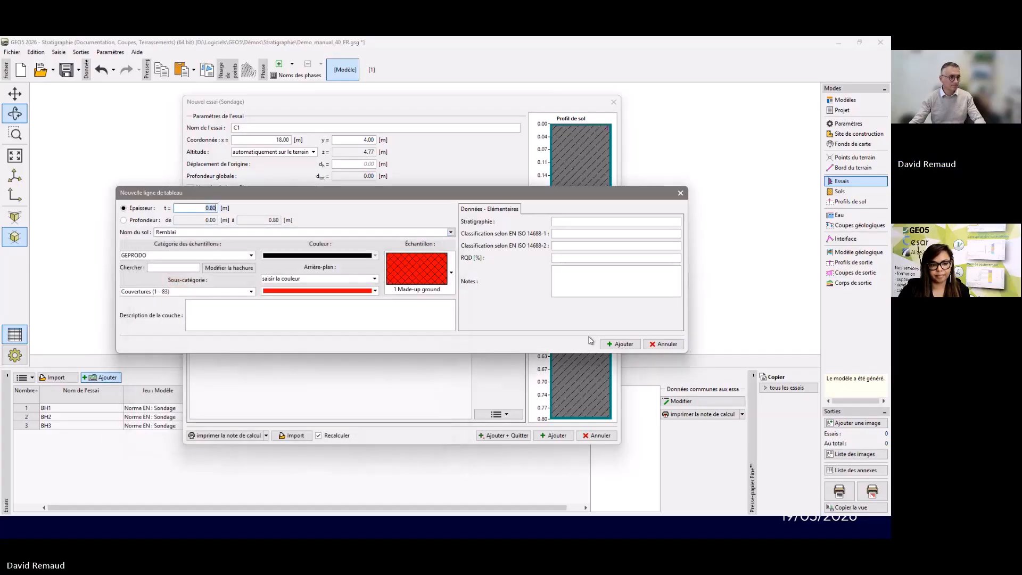
pyautogui.click(616, 344)
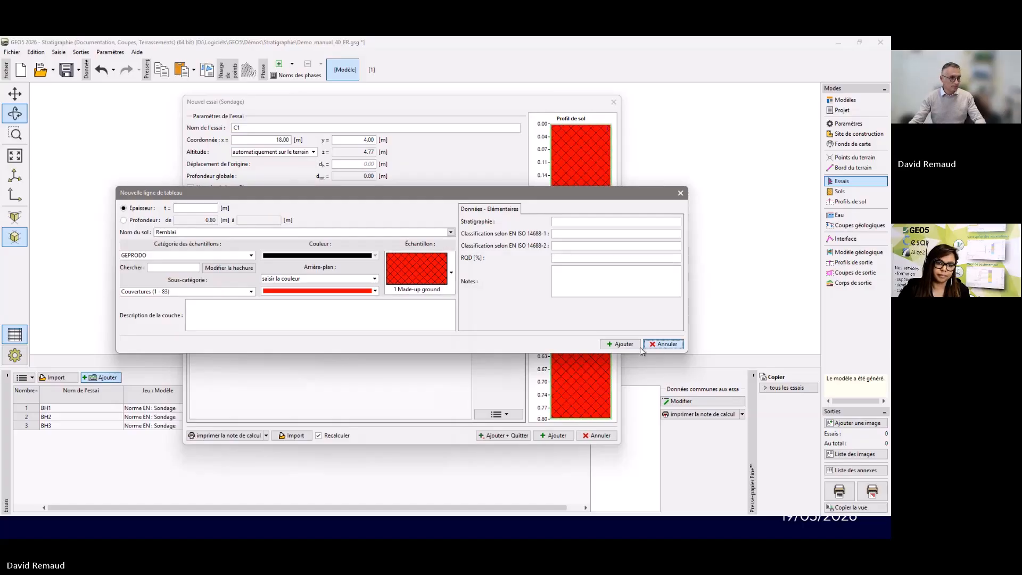
pyautogui.click(663, 344)
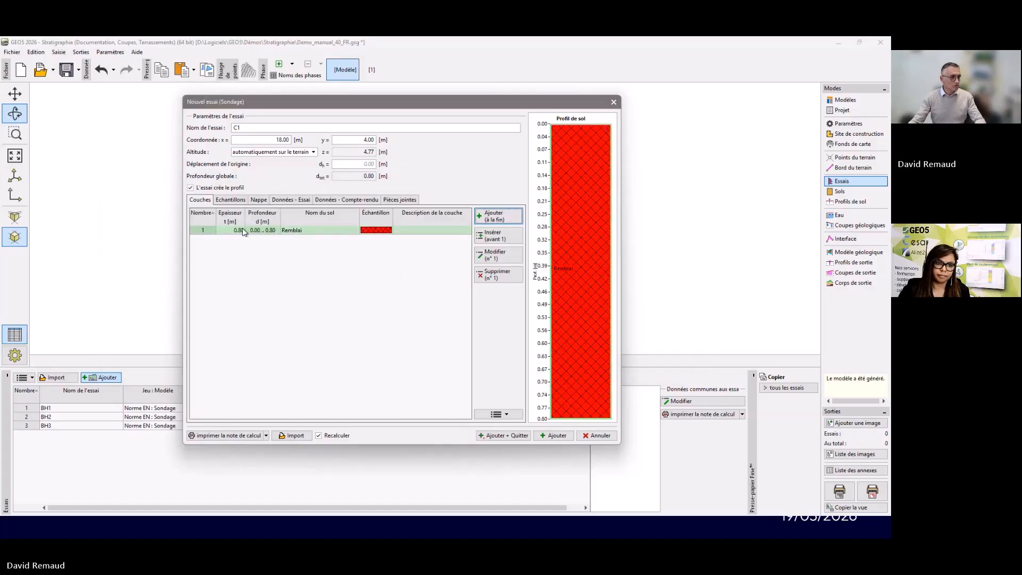
pyautogui.click(488, 236)
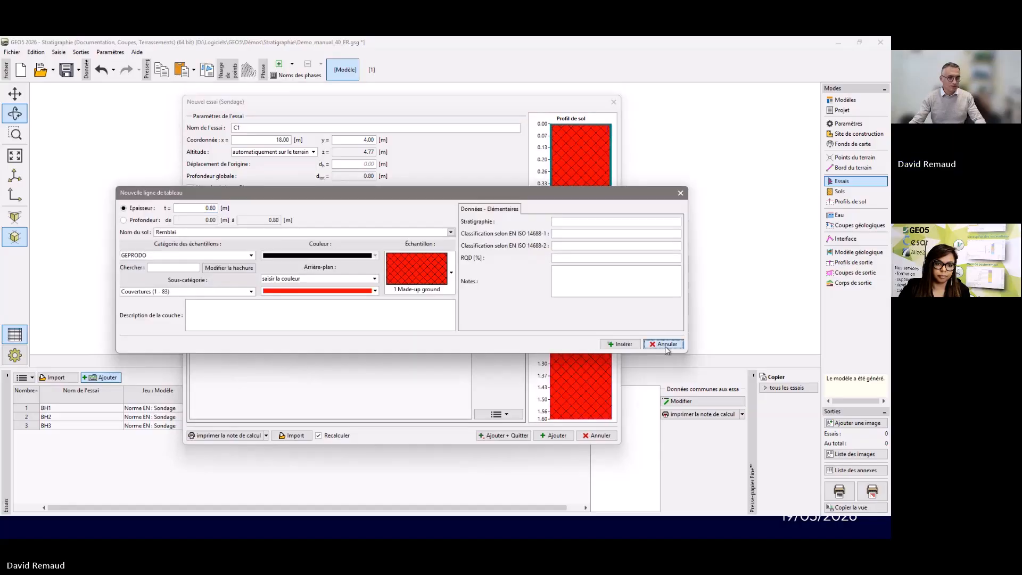
pyautogui.click(663, 345)
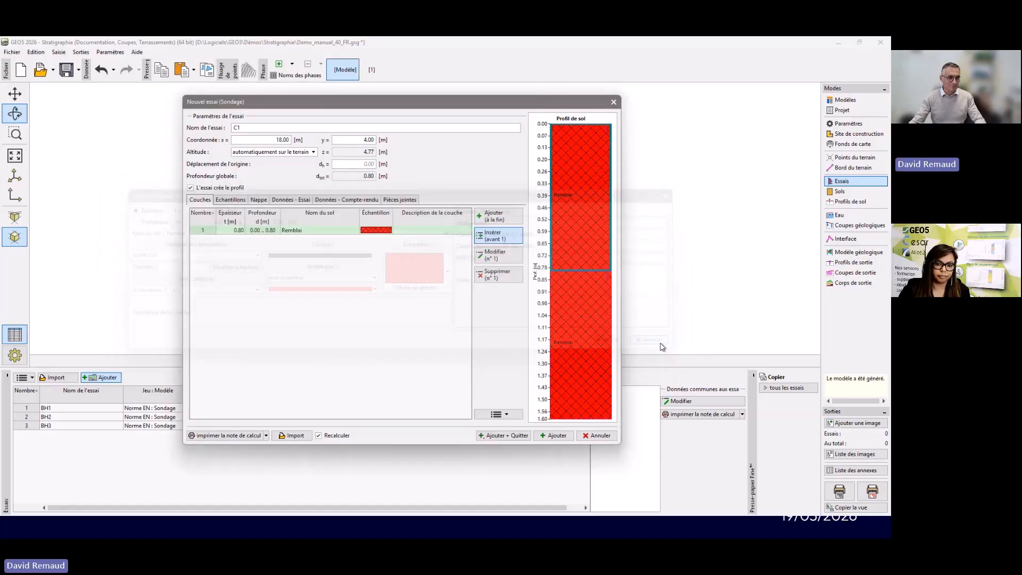
# - Define a second layer for C1, 1.50 m thick, named Ardoise altérée, with a dark green background
pyautogui.click(493, 217)
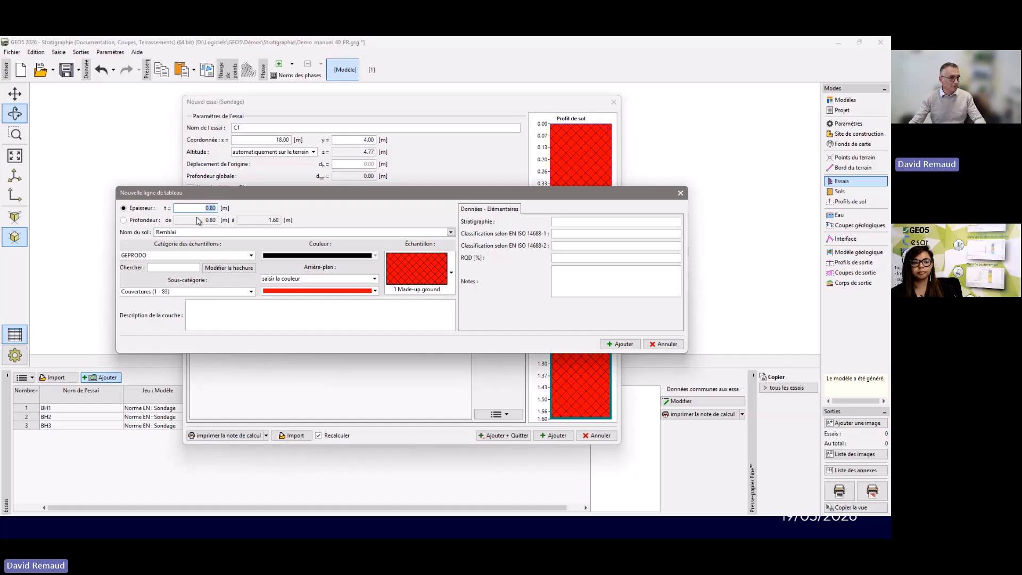
pyautogui.write('1.5')
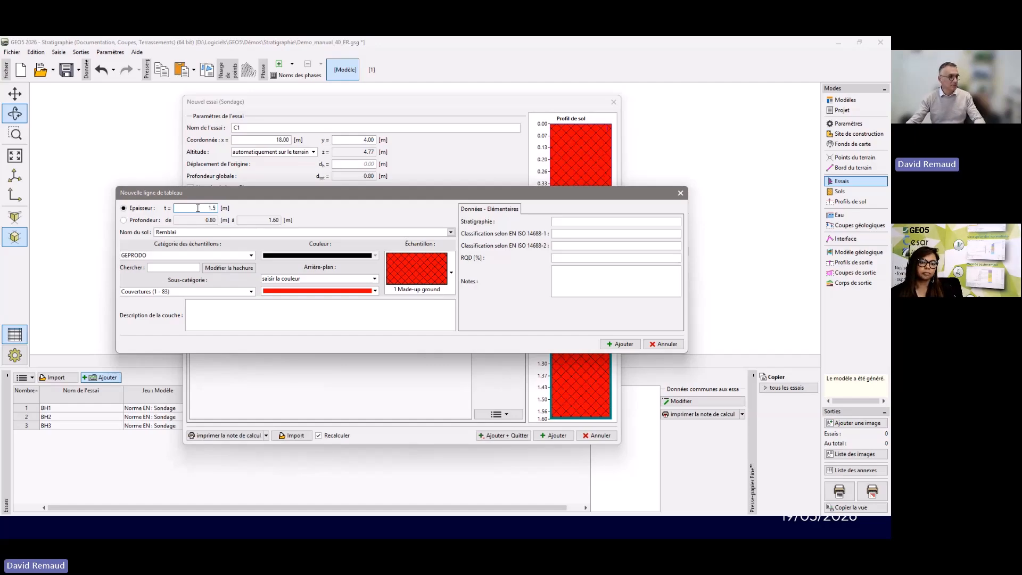
pyautogui.click(219, 233)
pyautogui.write('Ardoise alté')
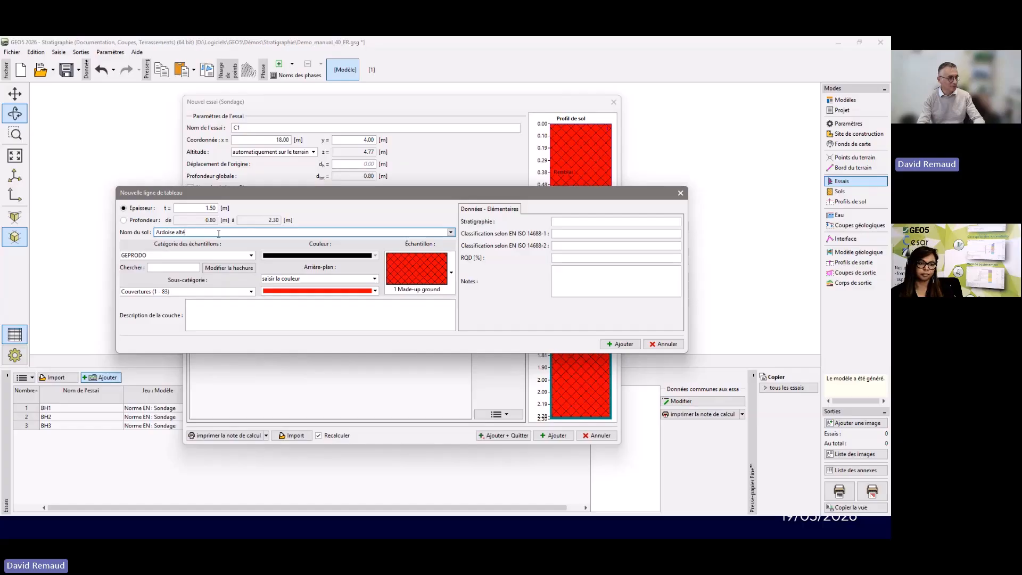
pyautogui.write('rée')
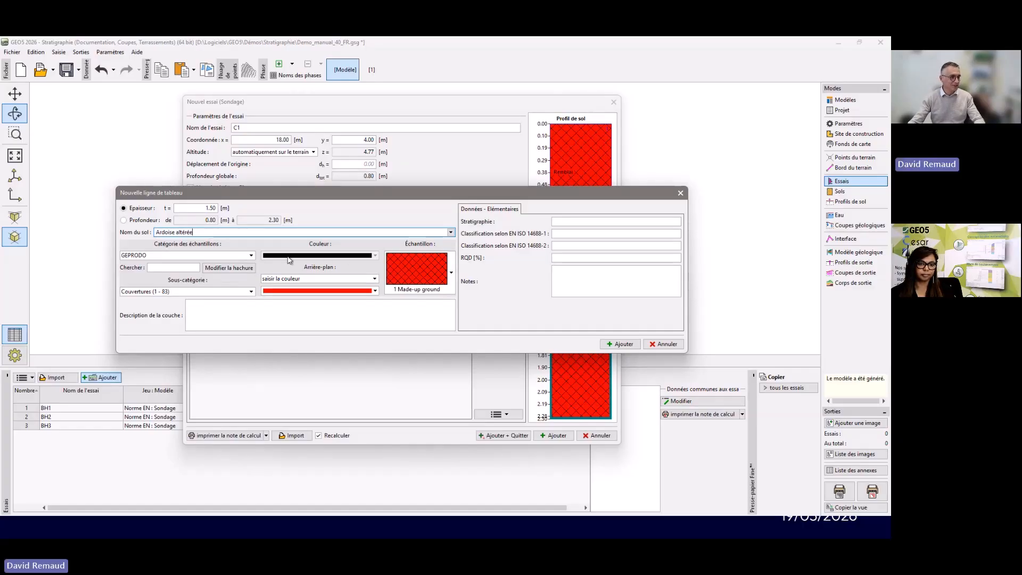
pyautogui.click(304, 291)
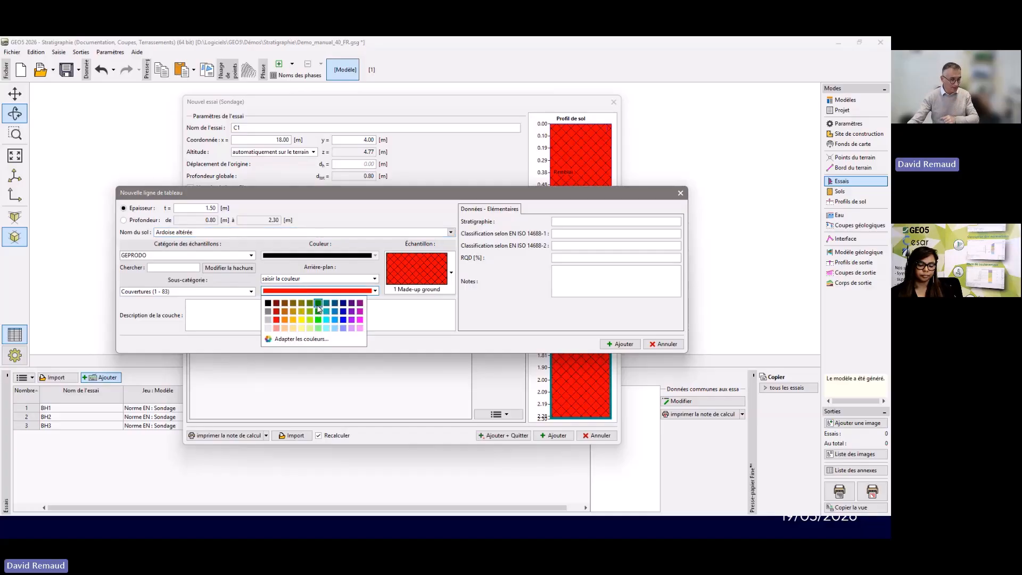
pyautogui.click(317, 311)
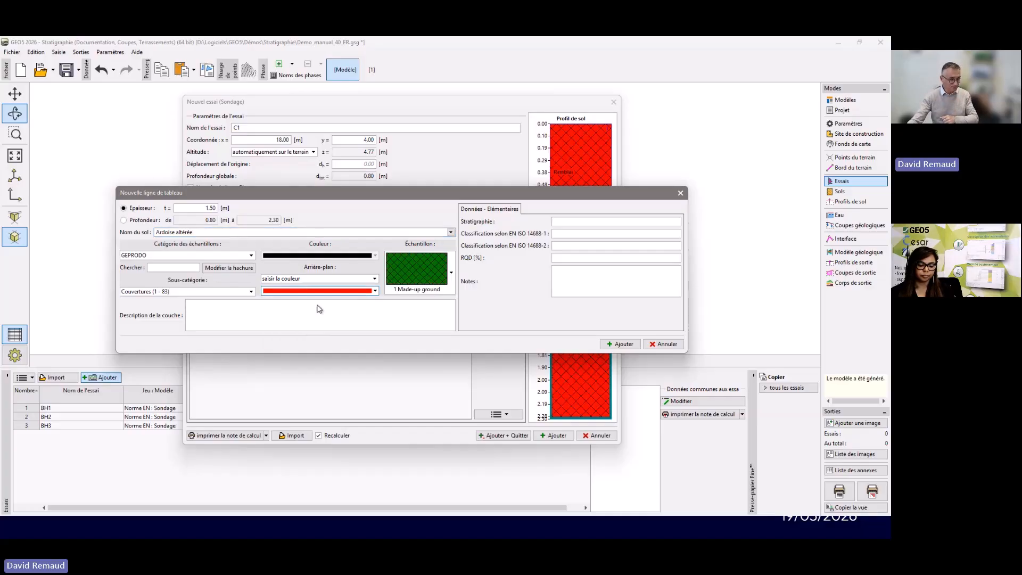
# - Give the layer the Formes anthropogéniques pattern 632 Abutment filler - broken bloks with CM 250-500mm and add it to the borehole
pyautogui.click(423, 290)
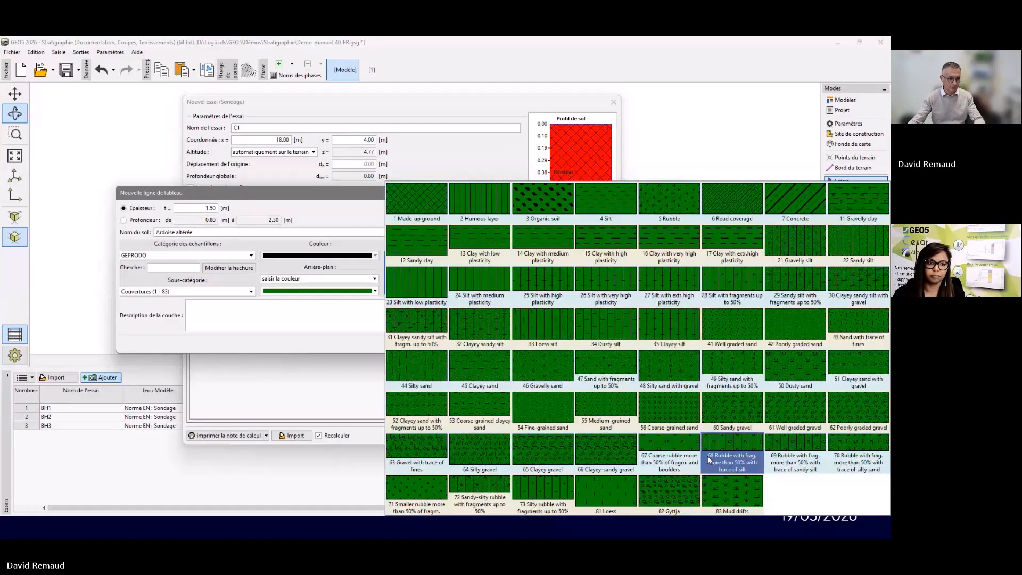
pyautogui.click(308, 291)
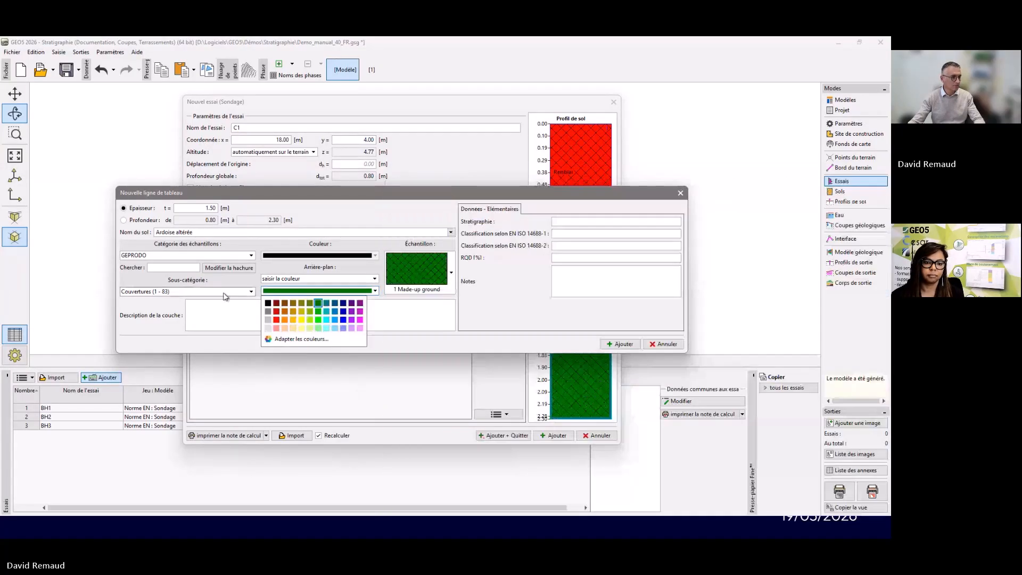
pyautogui.click(224, 292)
pyautogui.click(203, 322)
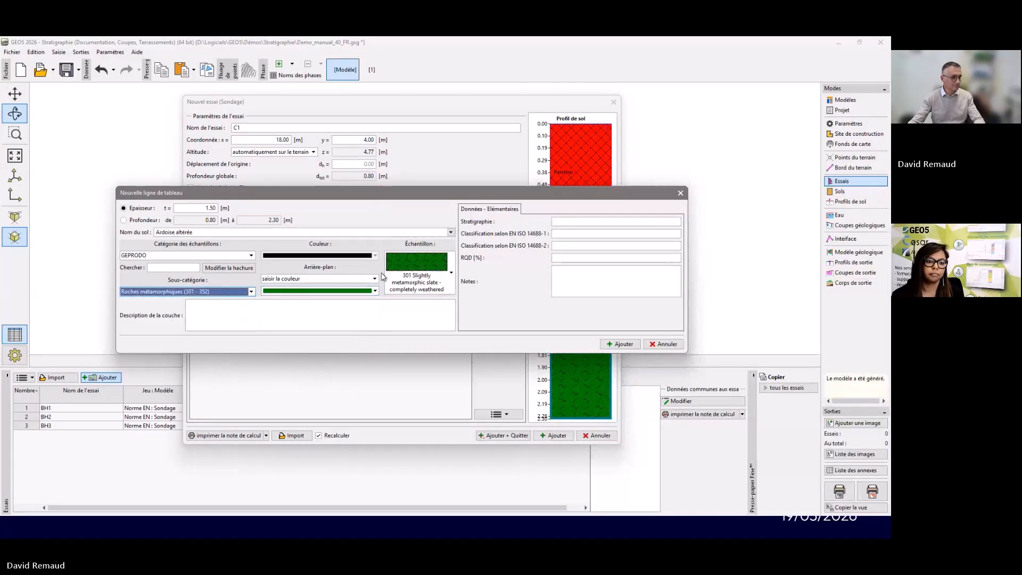
pyautogui.click(432, 275)
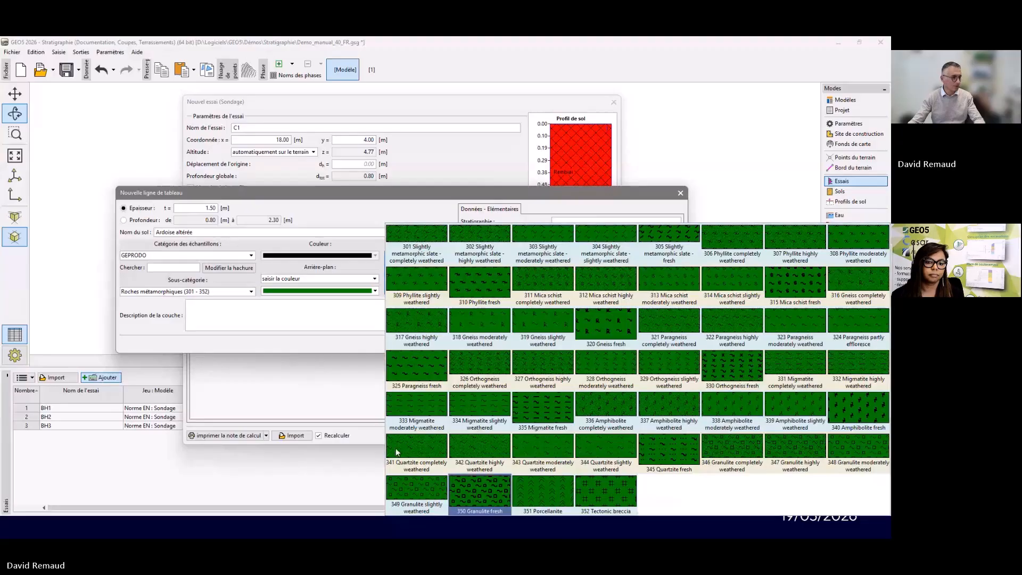
pyautogui.click(222, 292)
pyautogui.click(222, 292)
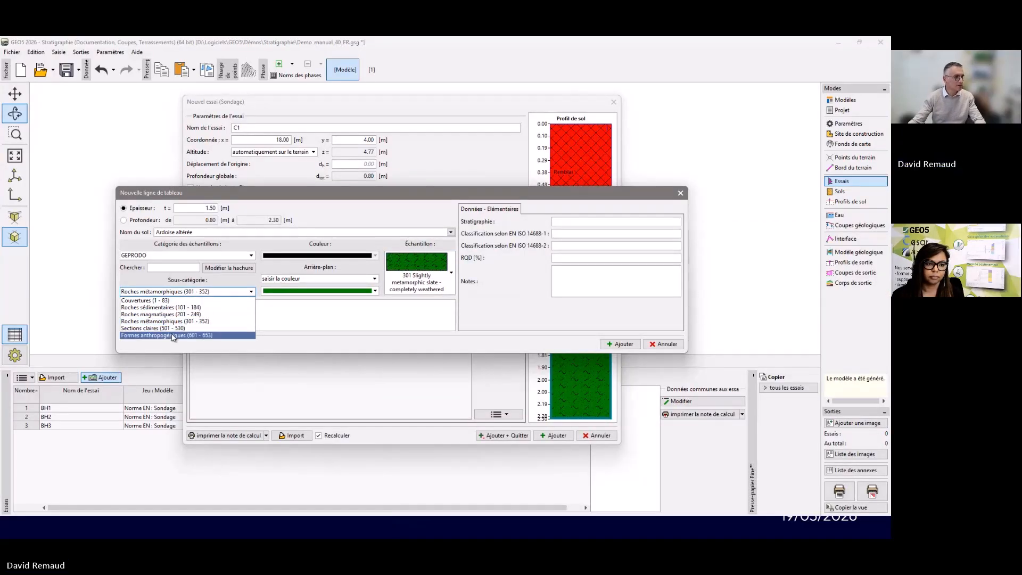
pyautogui.click(165, 335)
pyautogui.click(439, 279)
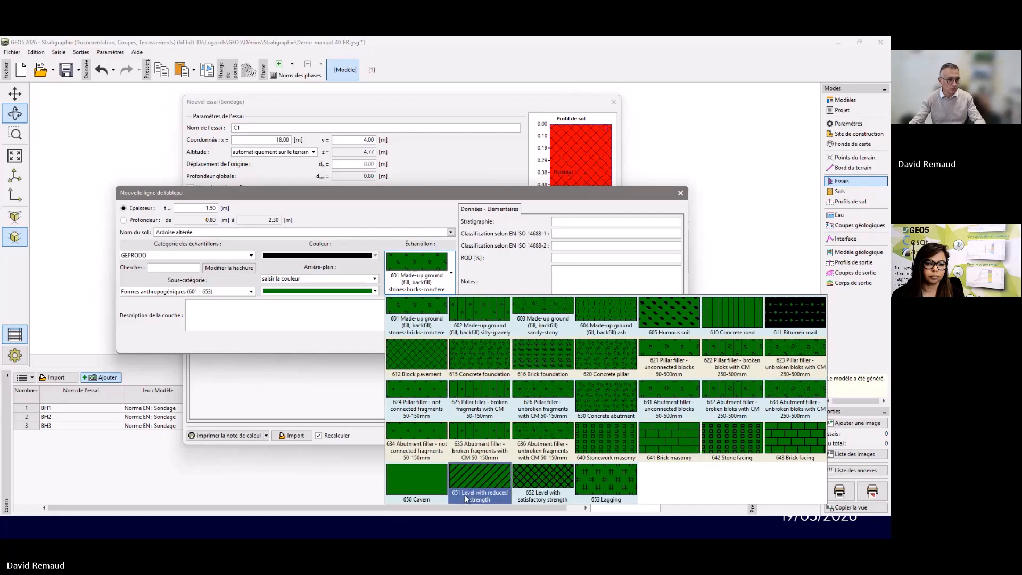
pyautogui.click(737, 398)
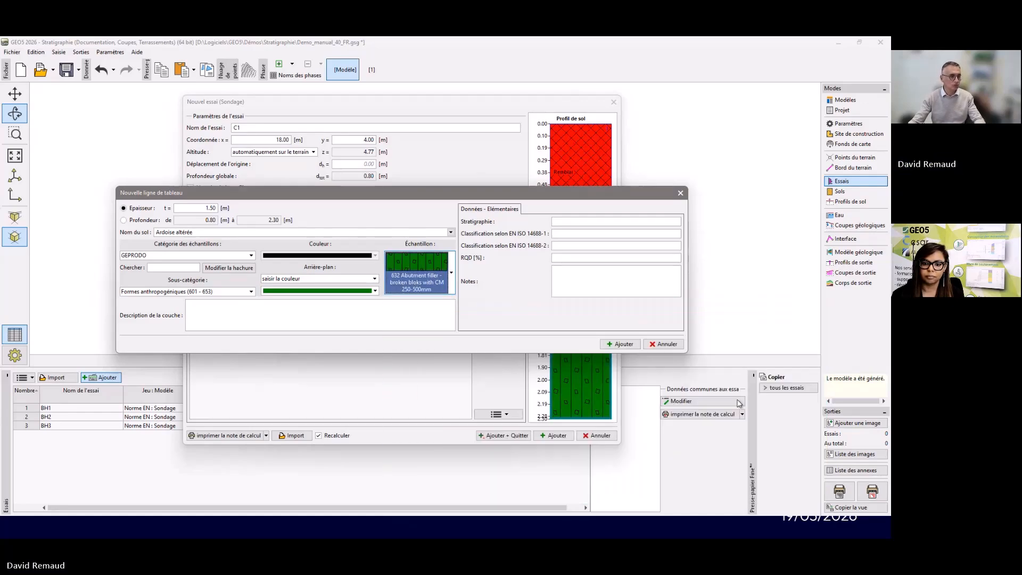
pyautogui.click(624, 345)
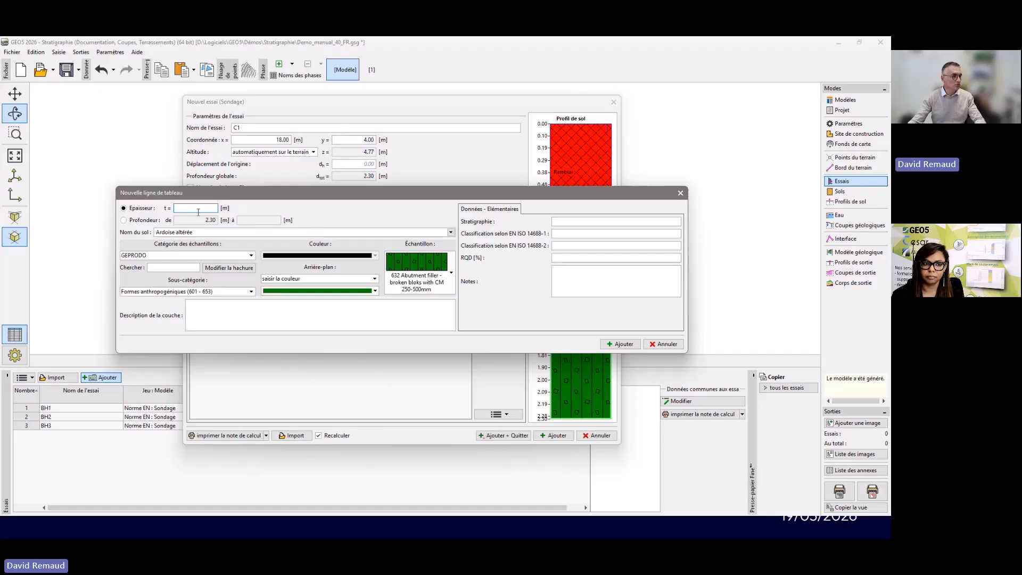
# - Add a third layer, 1.00 m thick, named Ardoise with a yellow-green background, and finish the layer entry
pyautogui.write('1')
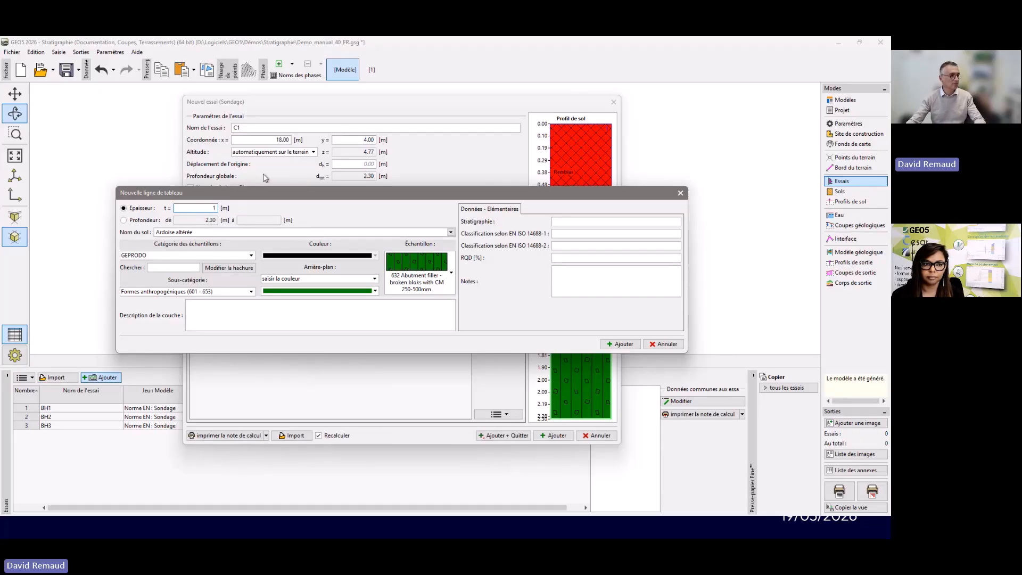
pyautogui.doubleClick(182, 233)
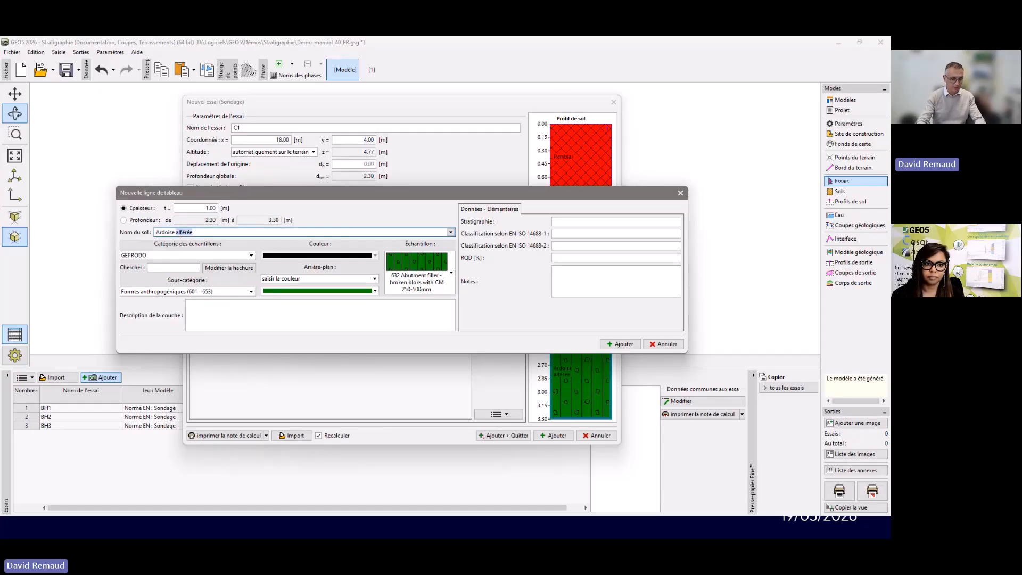
pyautogui.press('BackSpace')
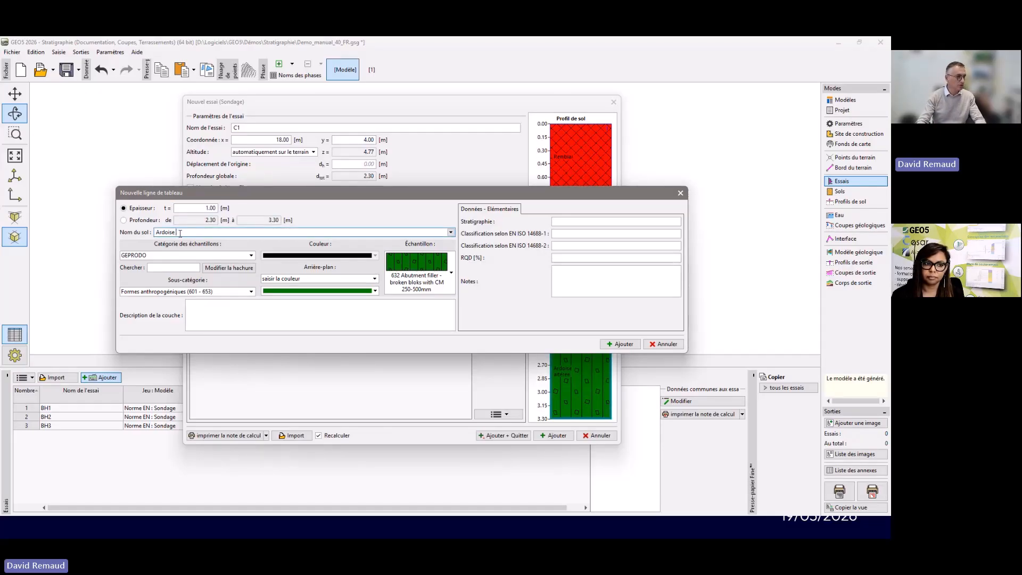
pyautogui.click(305, 291)
pyautogui.click(306, 291)
pyautogui.click(306, 291)
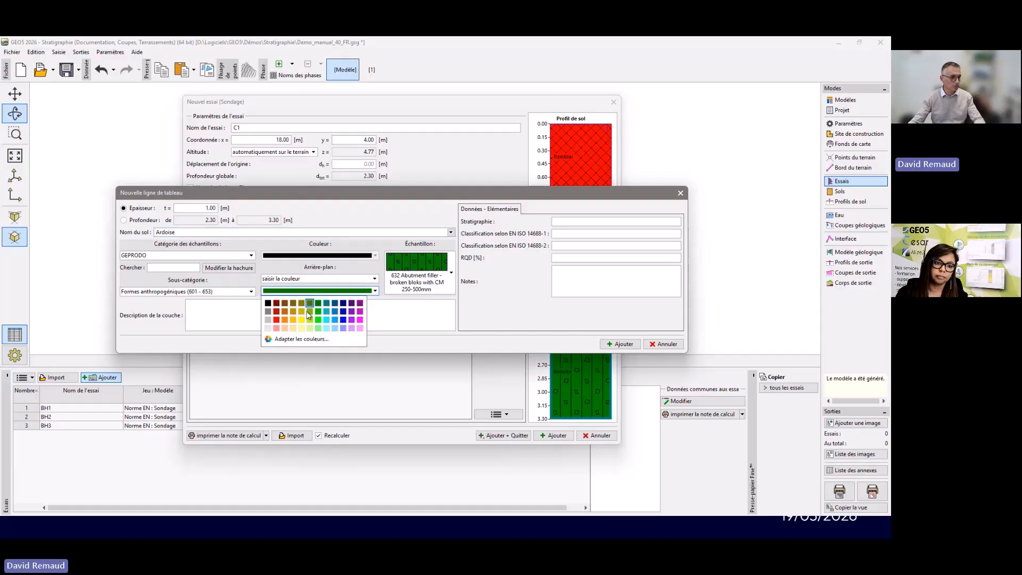
pyautogui.click(310, 320)
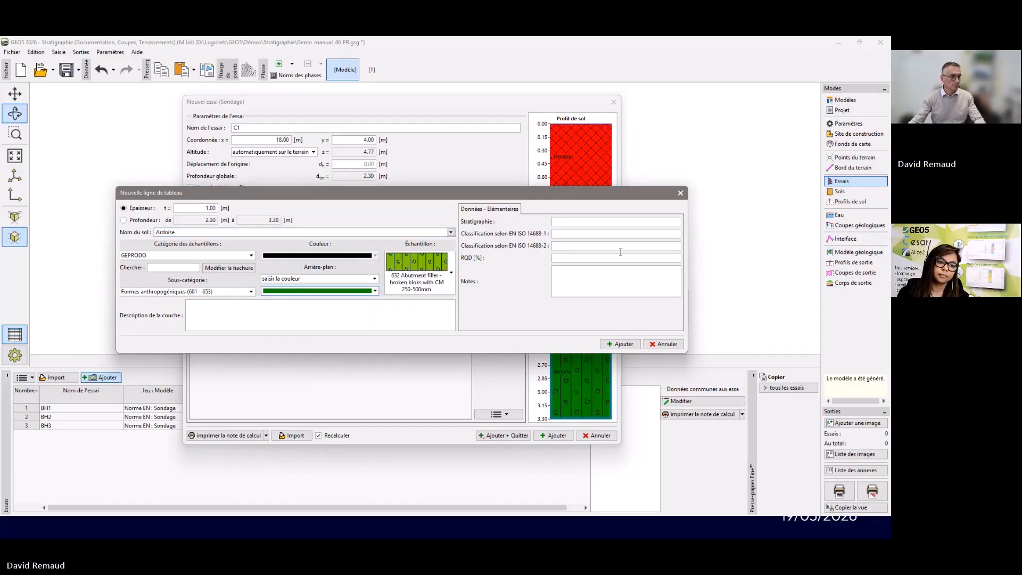
pyautogui.click(620, 344)
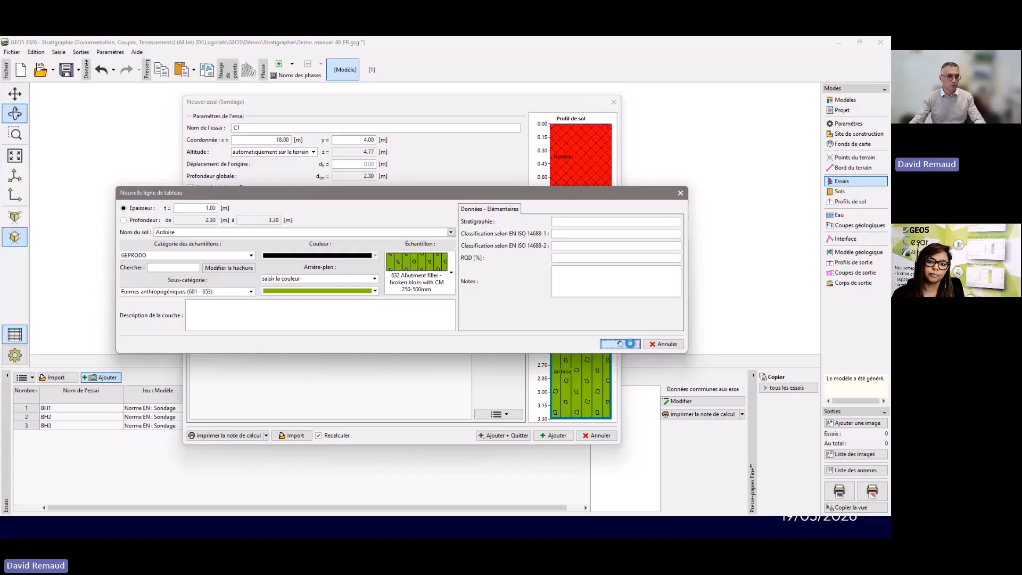
pyautogui.click(664, 344)
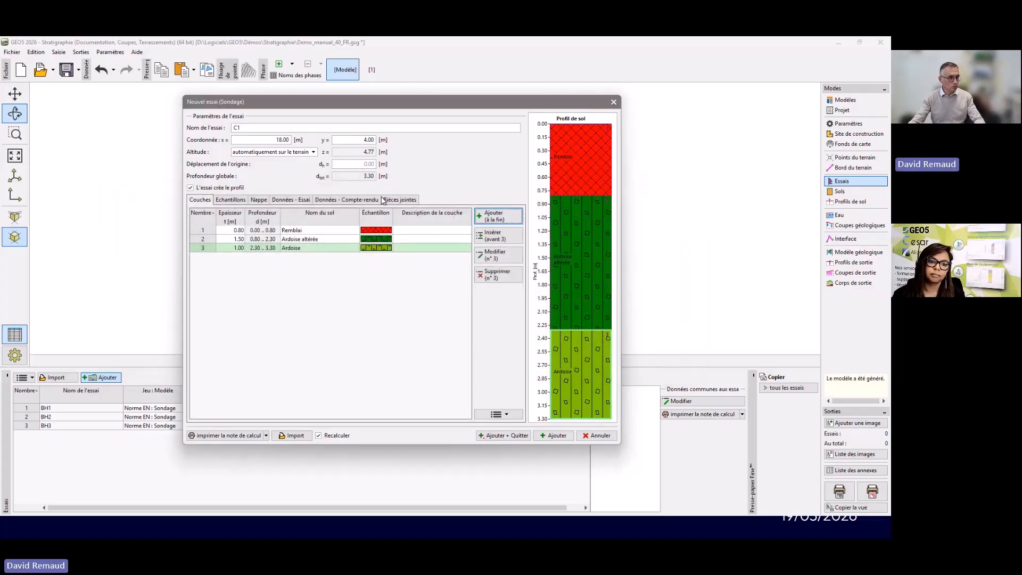
# - Add borehole C1 to the model's field tests and view it in 3D alongside the existing boreholes
pyautogui.click(564, 436)
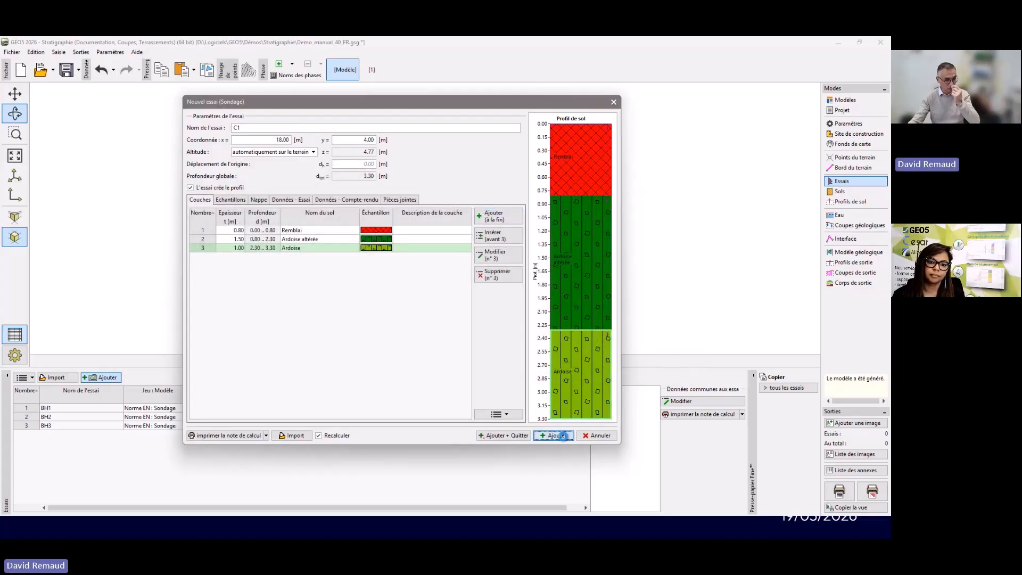
pyautogui.click(595, 435)
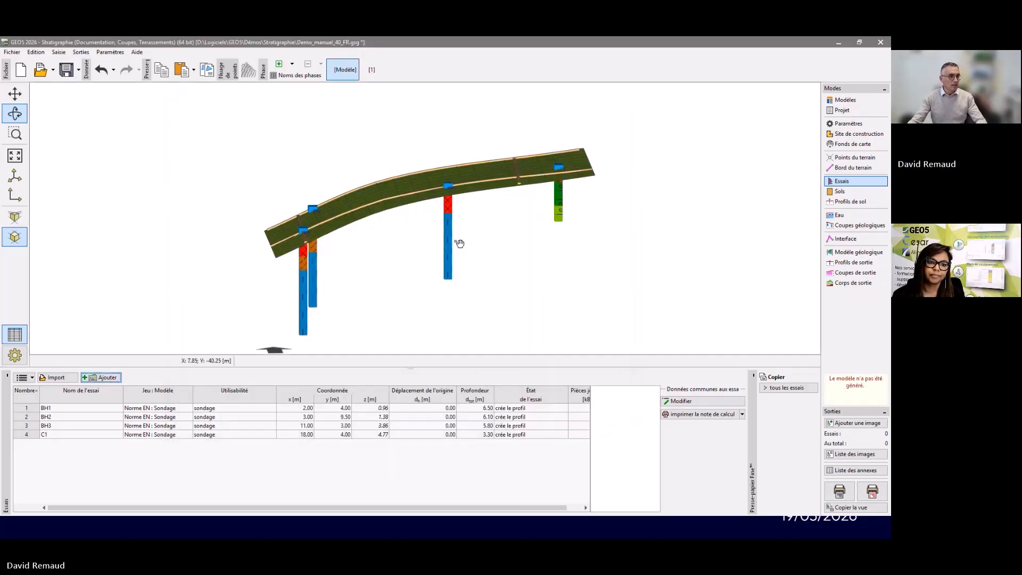
pyautogui.moveTo(564, 198); pyautogui.dragTo(506, 301)
pyautogui.moveTo(548, 294); pyautogui.dragTo(579, 287)
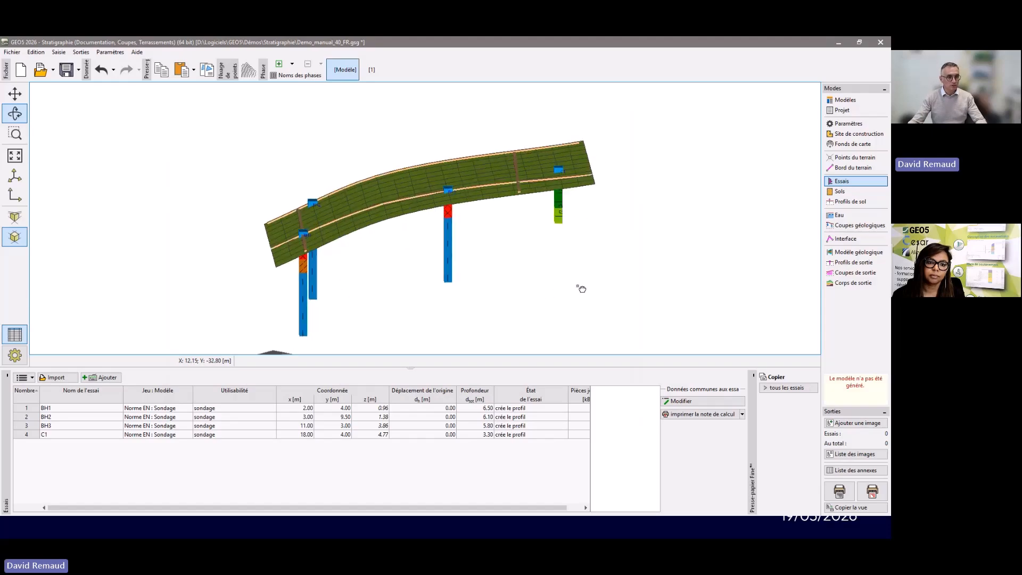
# - Review the properties of the Remblai soil in the soils list and close them without changes
pyautogui.click(840, 191)
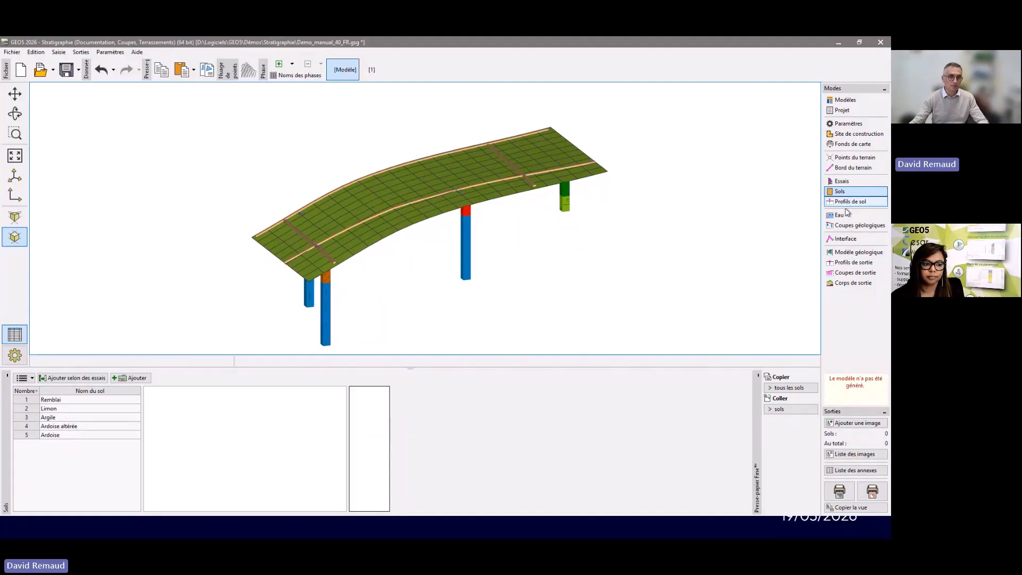
pyautogui.click(104, 401)
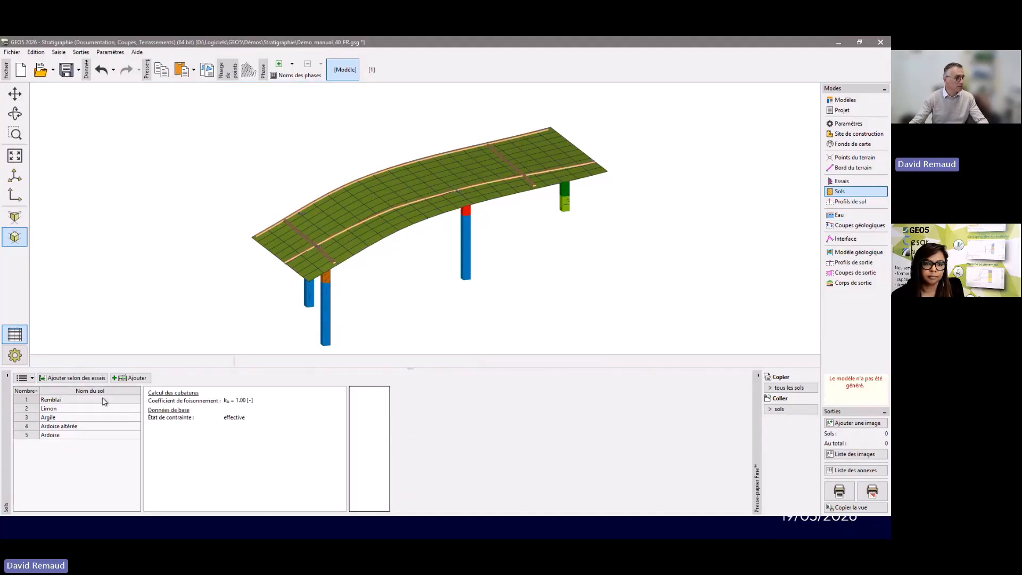
pyautogui.doubleClick(104, 400)
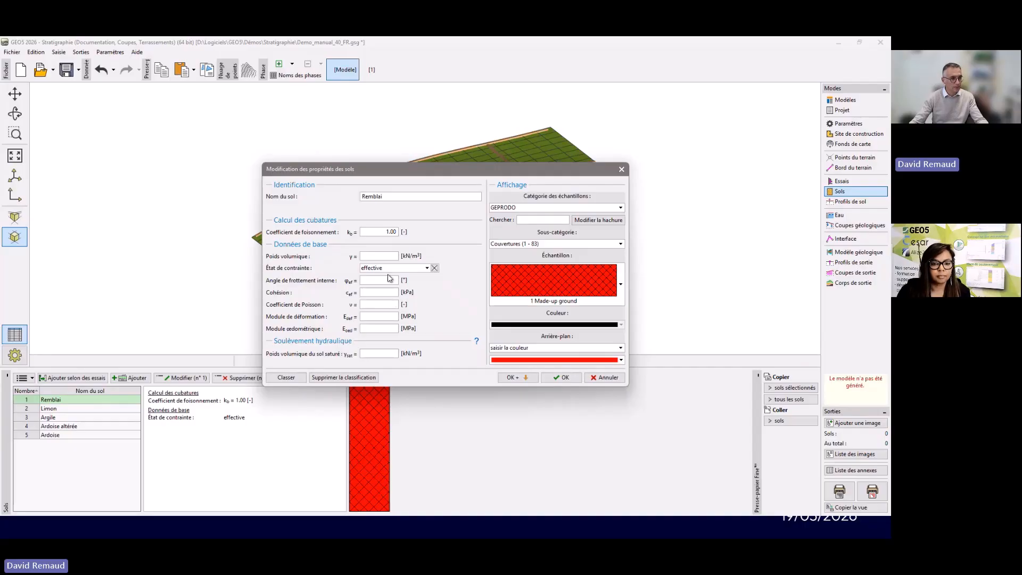
pyautogui.click(390, 279)
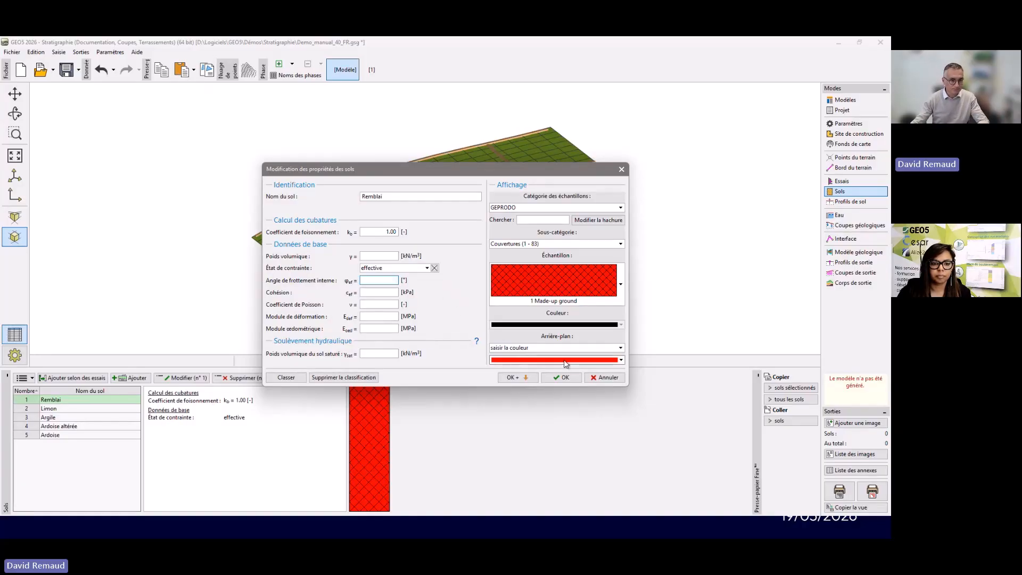
pyautogui.click(602, 378)
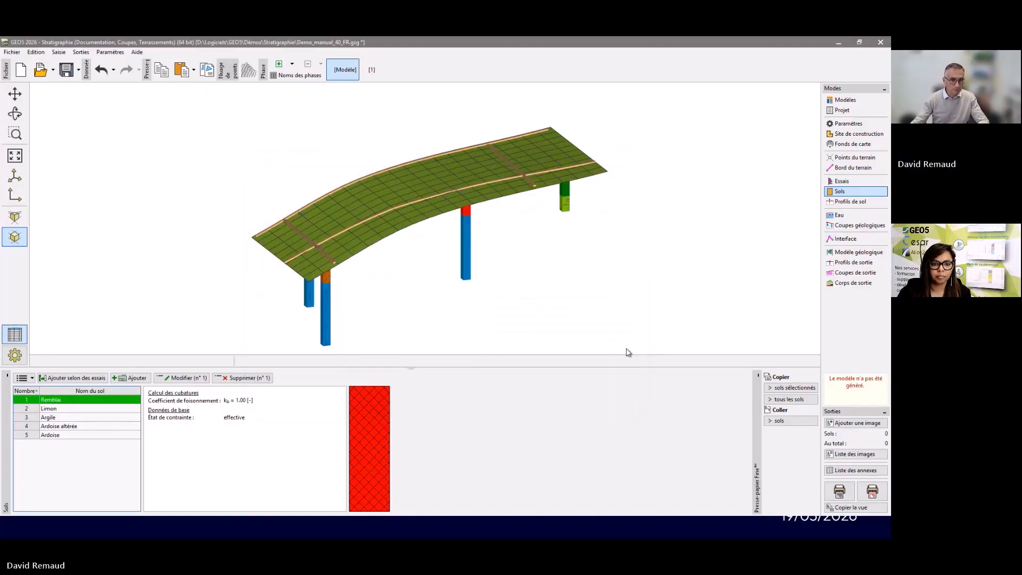
# - Review the soil profile of borehole BH1 and close it without changes
pyautogui.click(844, 202)
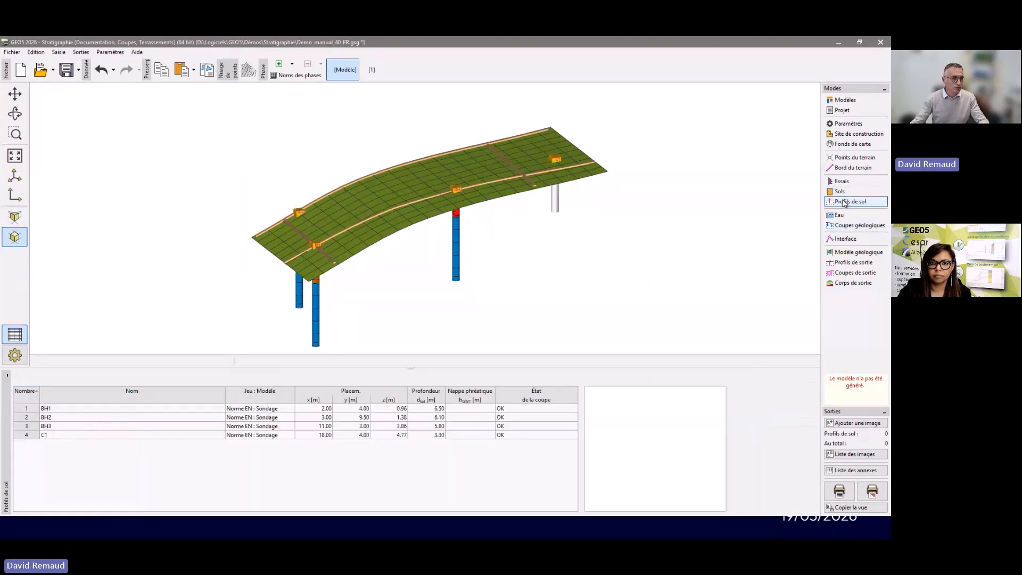
pyautogui.doubleClick(270, 409)
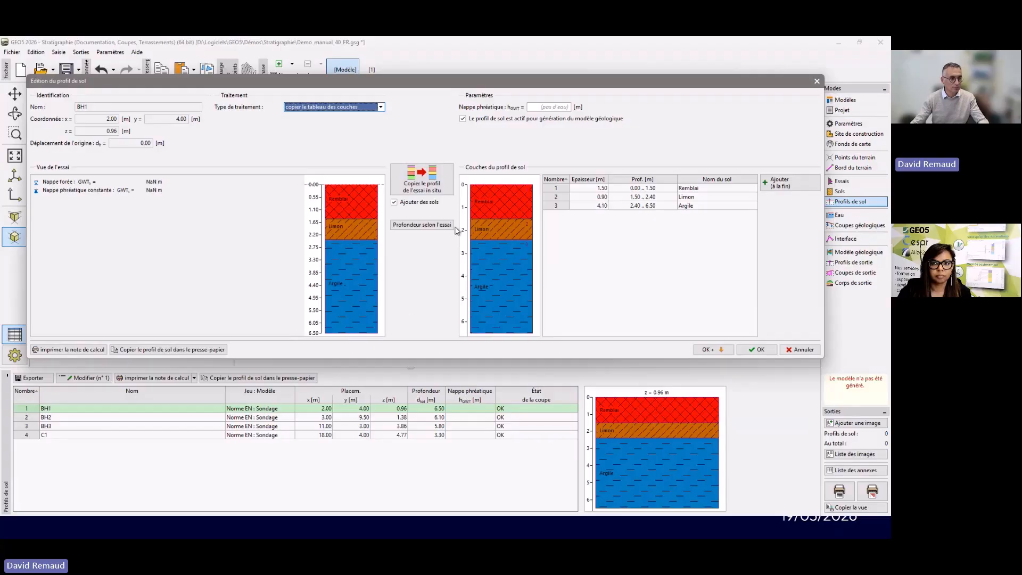
pyautogui.click(798, 350)
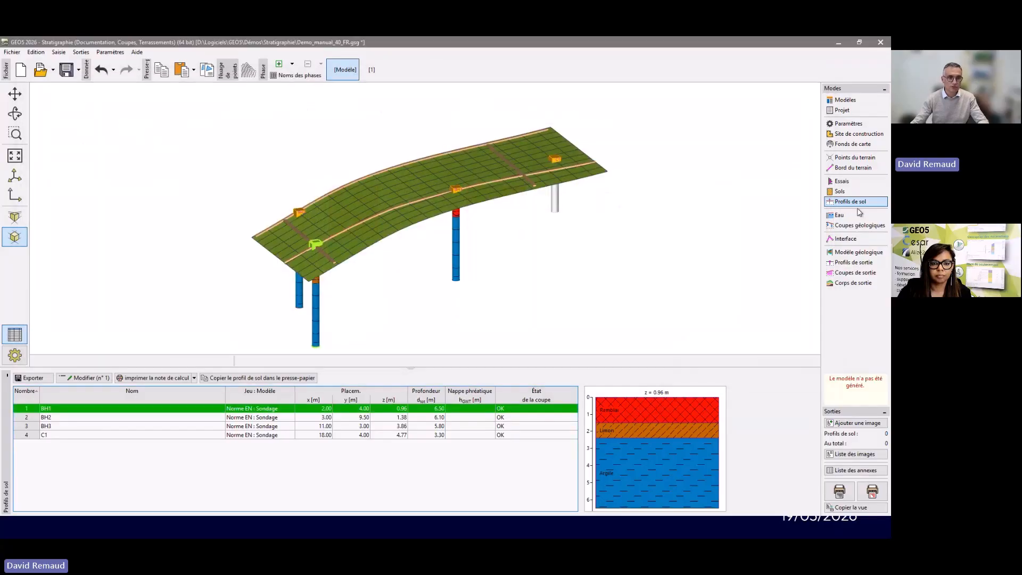
# - Assign borehole C1 to the existing geological section's in situ tests, with 0.00 m offset and no vertical displacement
pyautogui.click(860, 225)
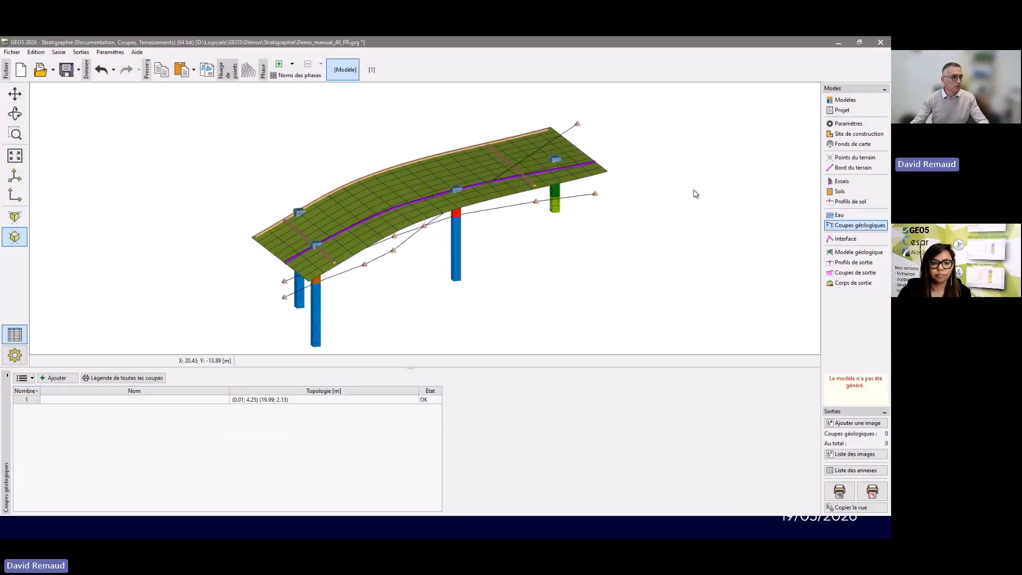
pyautogui.click(371, 220)
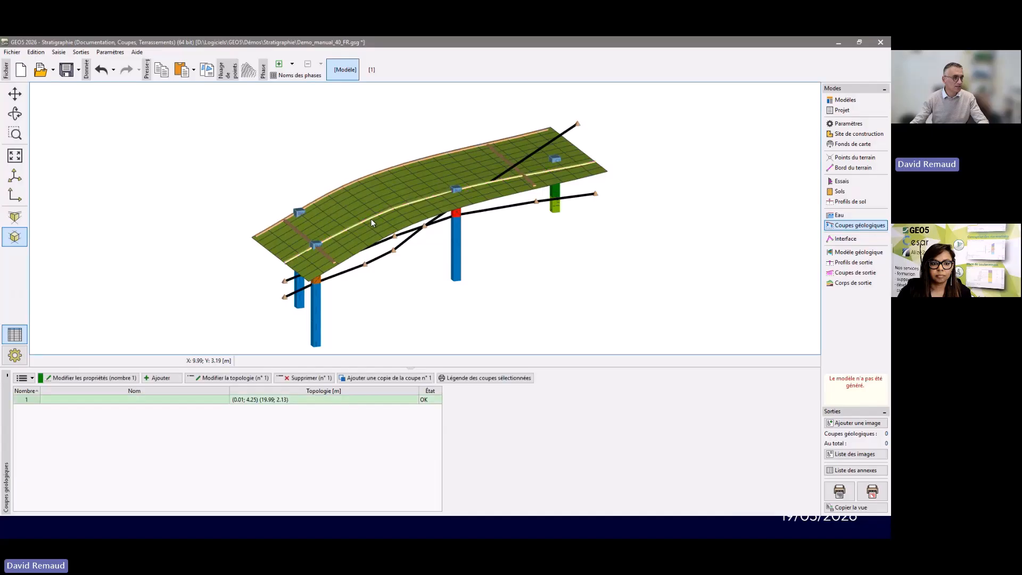
pyautogui.doubleClick(371, 219)
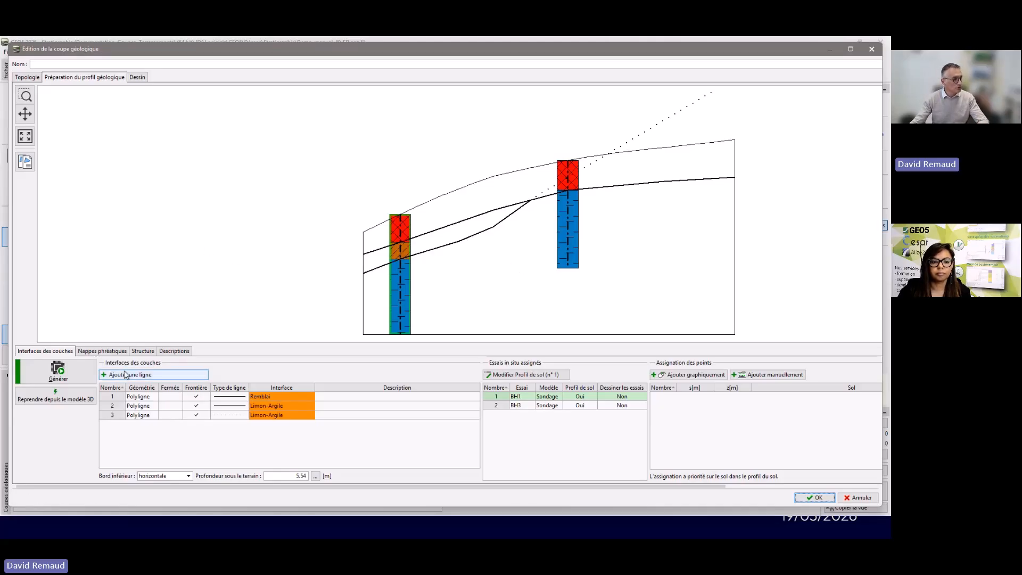
pyautogui.click(27, 77)
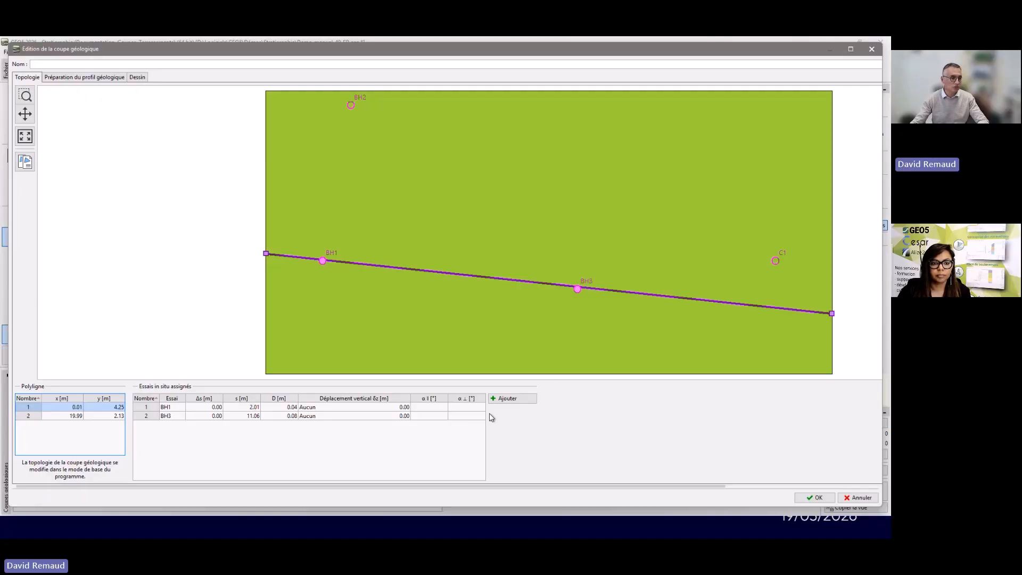
pyautogui.click(507, 399)
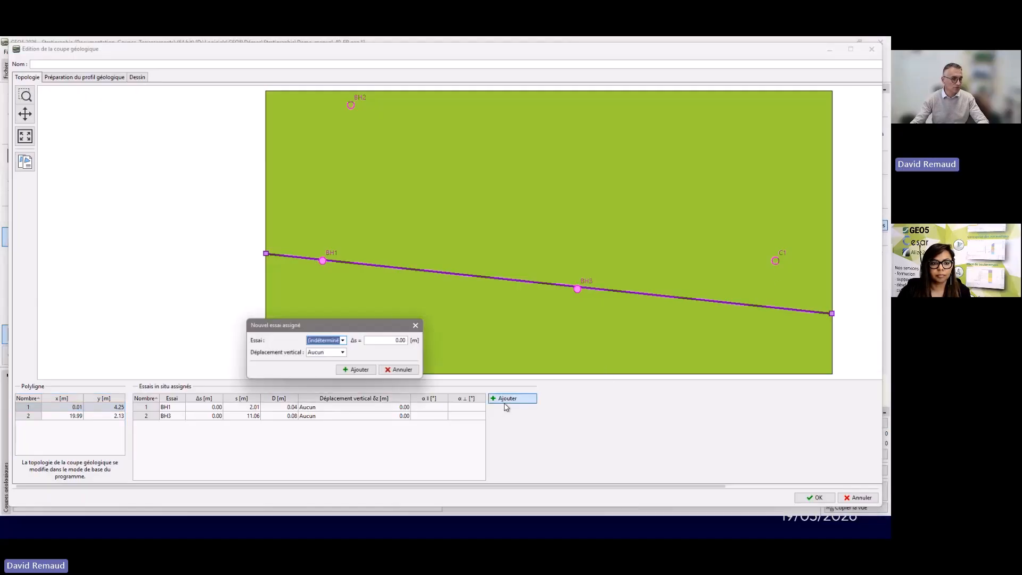
pyautogui.click(326, 342)
pyautogui.click(317, 360)
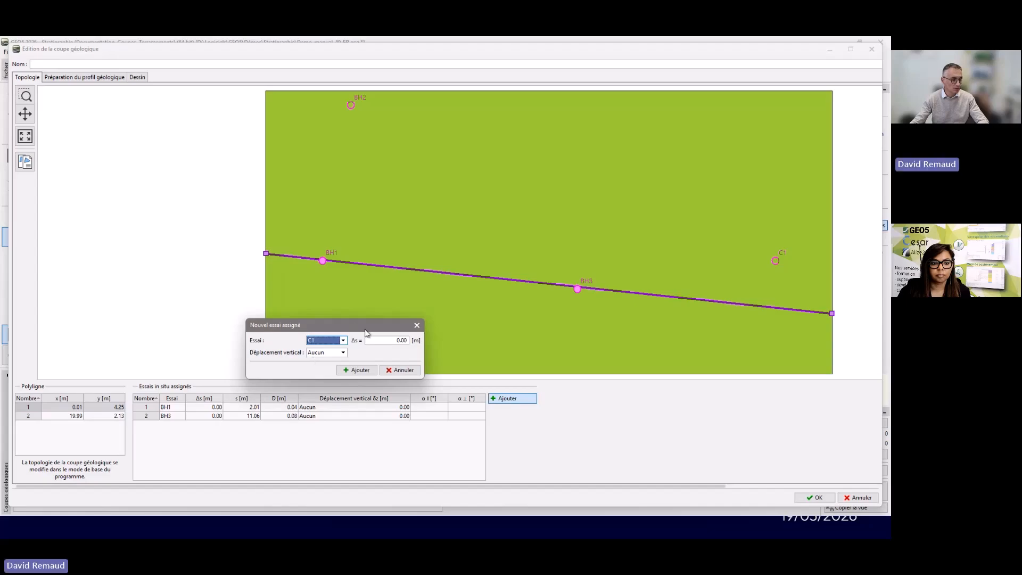
pyautogui.click(368, 371)
pyautogui.click(398, 371)
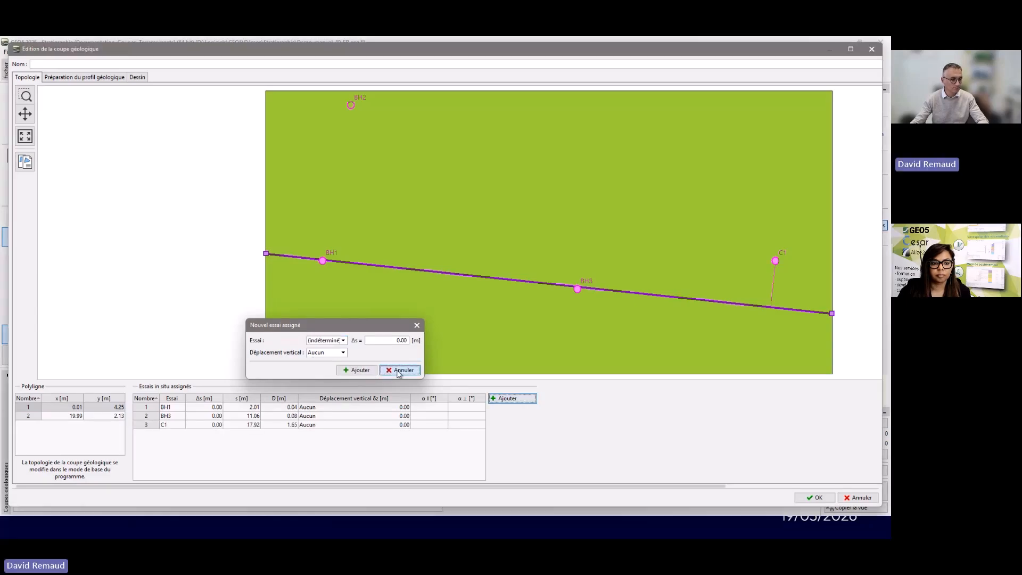
# - Check borehole C1 in the geological section's profile preparation and exit the section, applying the modifications
pyautogui.click(61, 78)
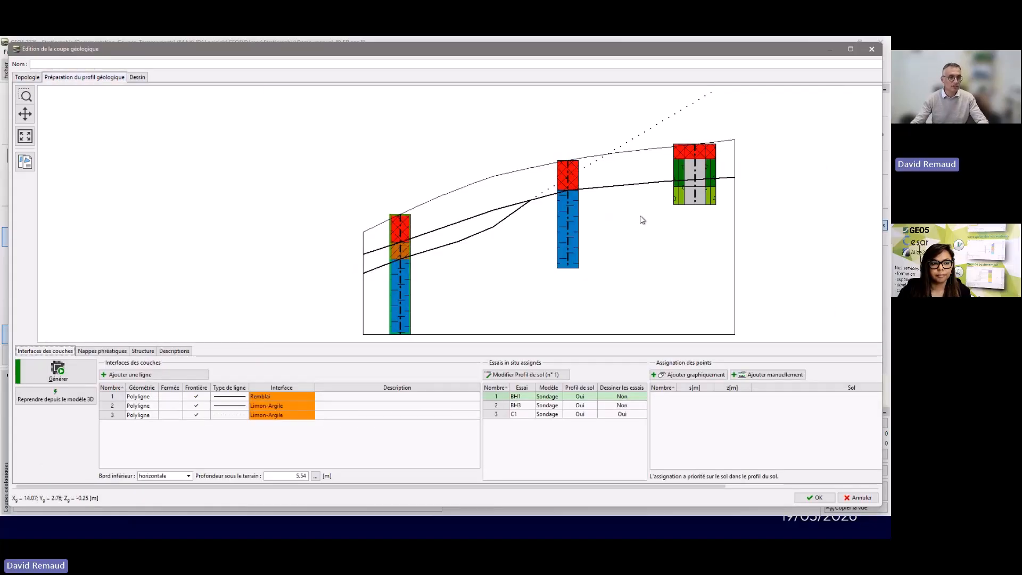
pyautogui.scroll(1, 641, 221)
pyautogui.scroll(-1, 611, 269)
pyautogui.scroll(-3, 609, 266)
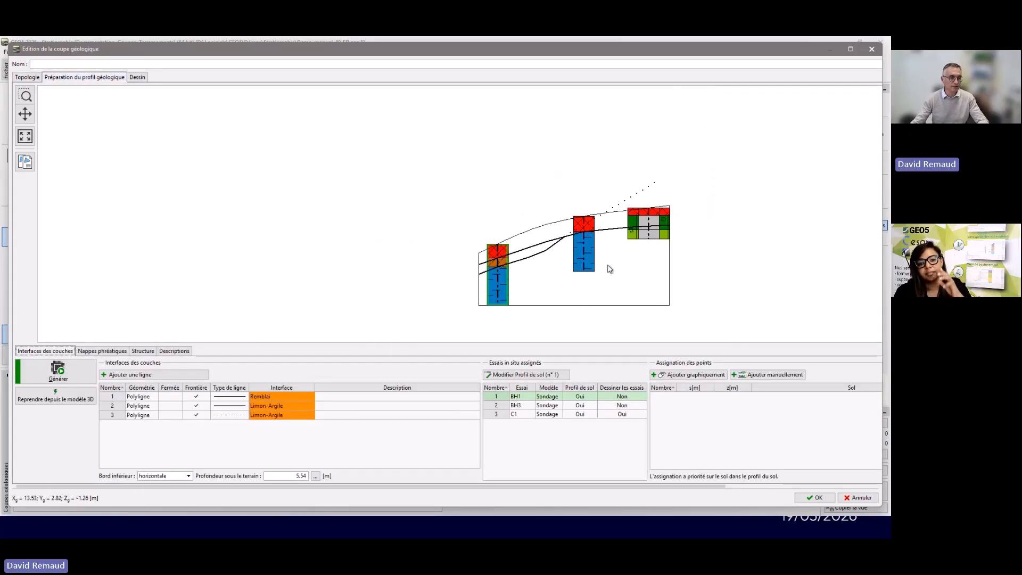
pyautogui.moveTo(607, 266); pyautogui.dragTo(451, 234)
pyautogui.scroll(2, 450, 234)
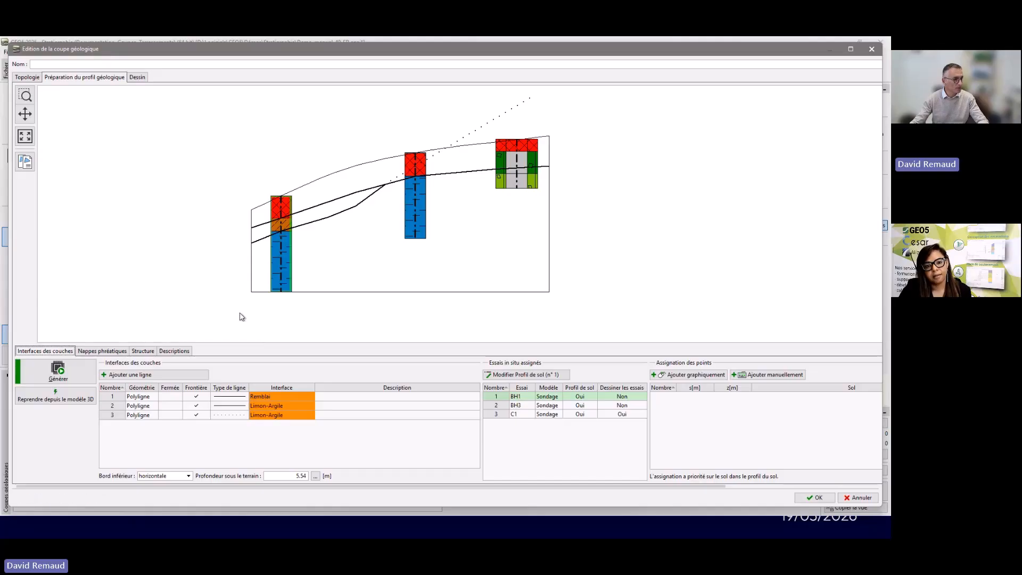
pyautogui.click(517, 161)
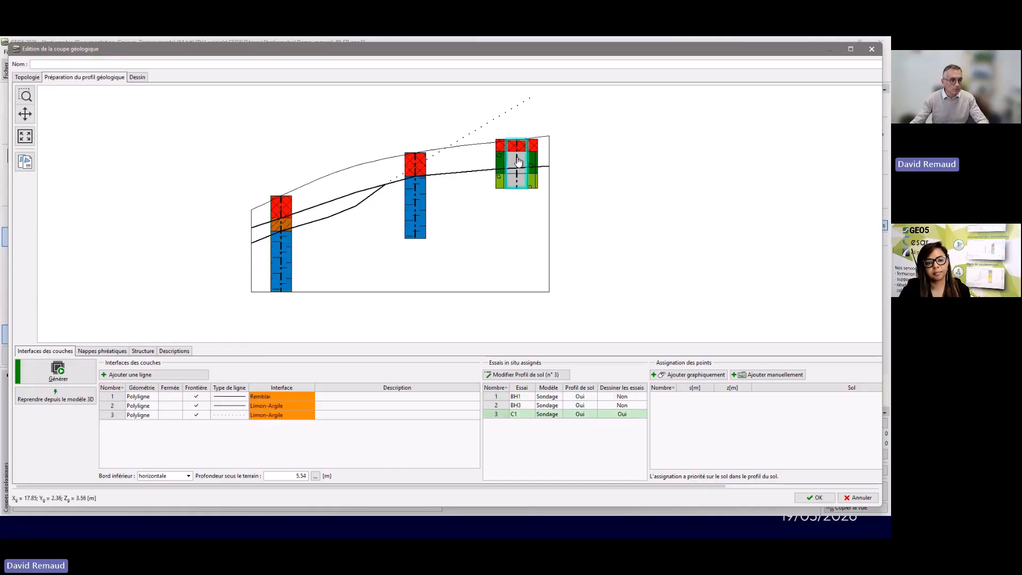
pyautogui.click(856, 497)
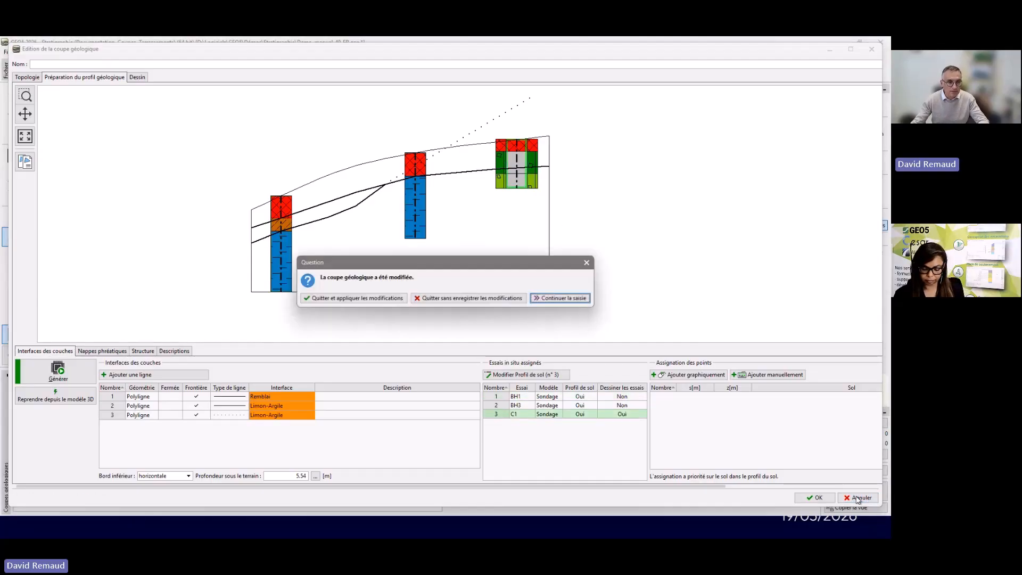
pyautogui.click(391, 298)
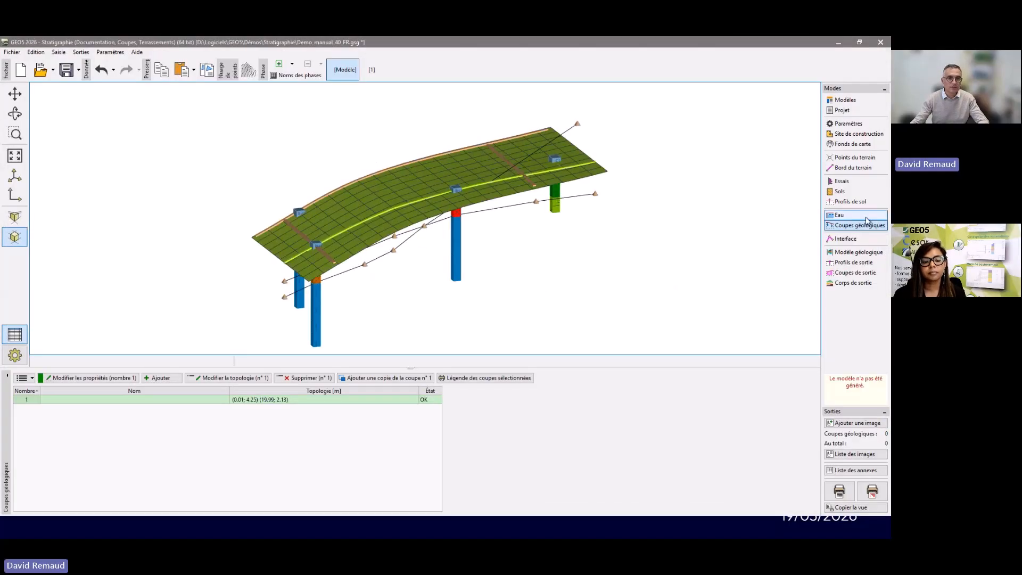
# - Copy the in situ test profile, including its soils, into the soil profile of borehole C1
pyautogui.click(850, 201)
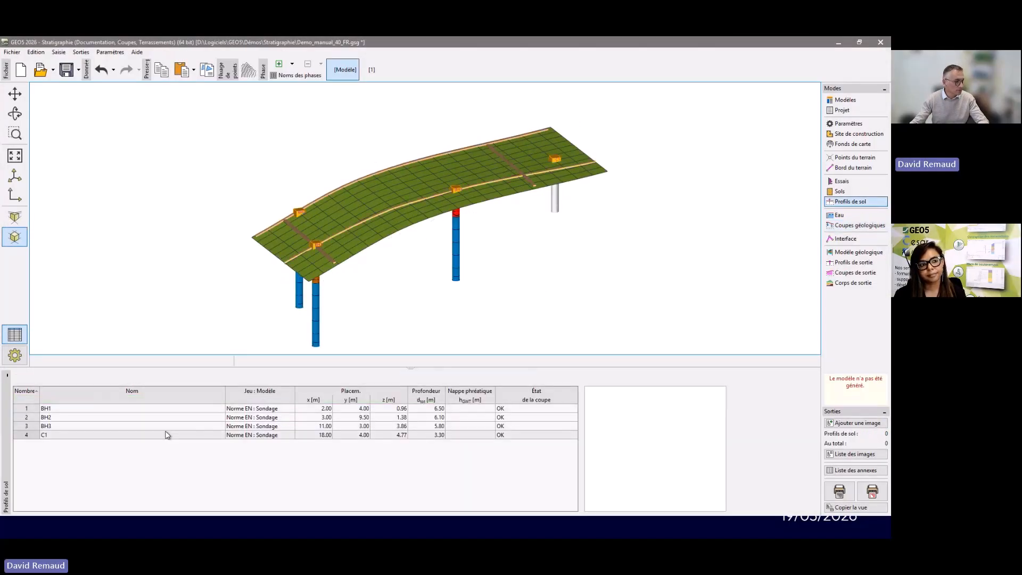
pyautogui.click(168, 435)
pyautogui.doubleClick(167, 435)
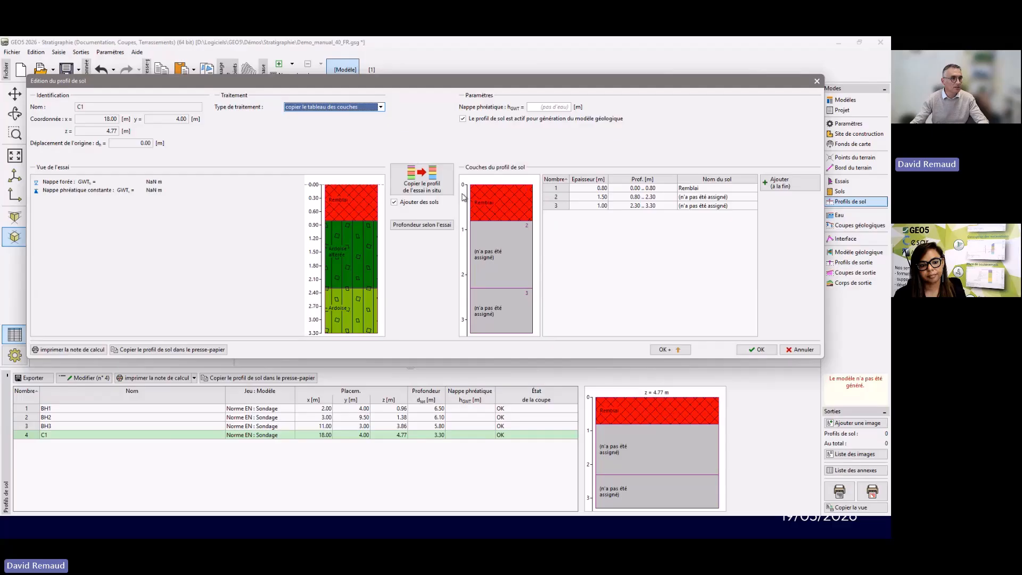
pyautogui.click(421, 179)
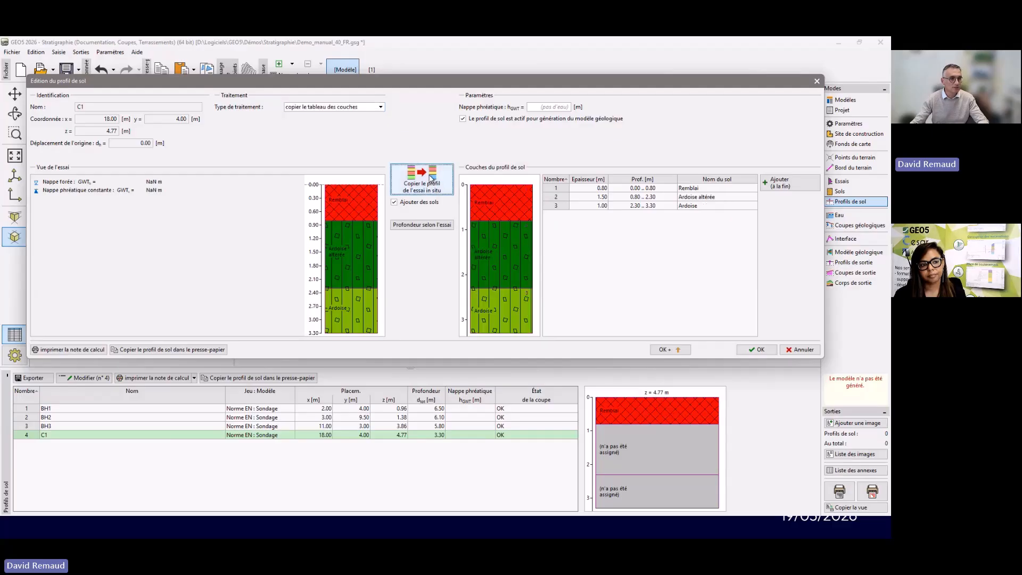
pyautogui.click(757, 349)
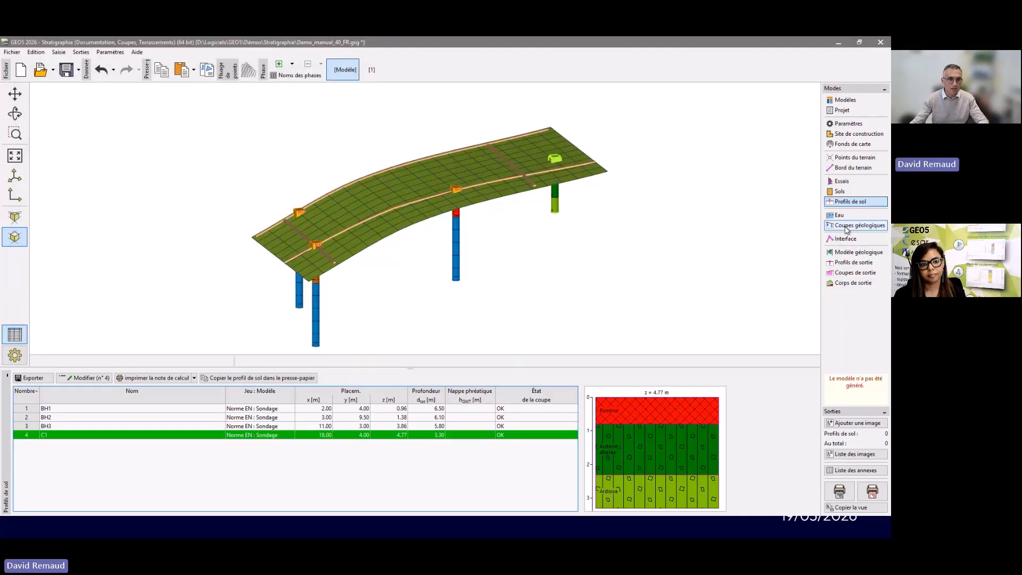
# - Reopen the geological section and start a new interface line, creating for it a fault-type interface named Faille
pyautogui.click(857, 225)
pyautogui.click(314, 402)
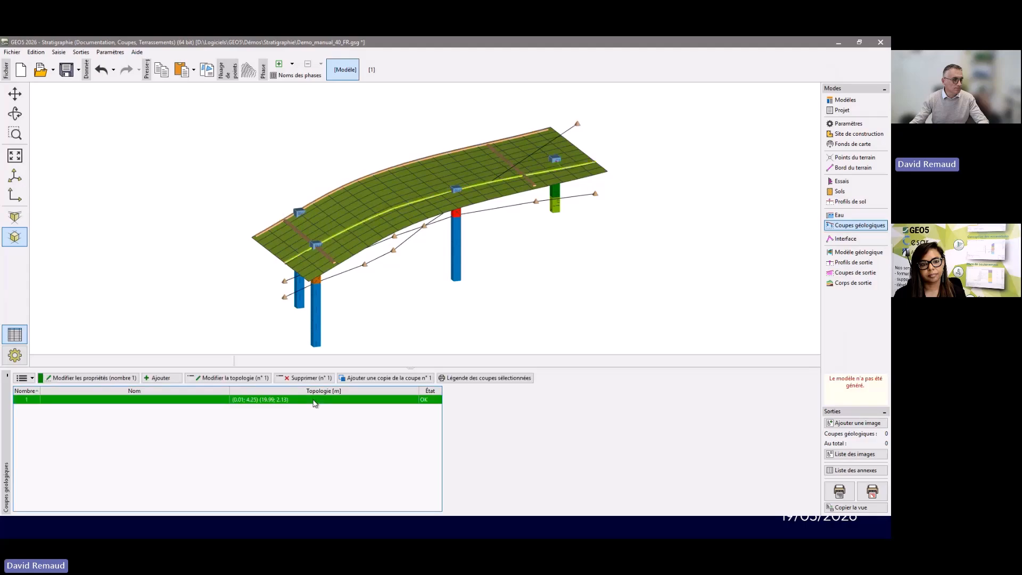
pyautogui.doubleClick(314, 403)
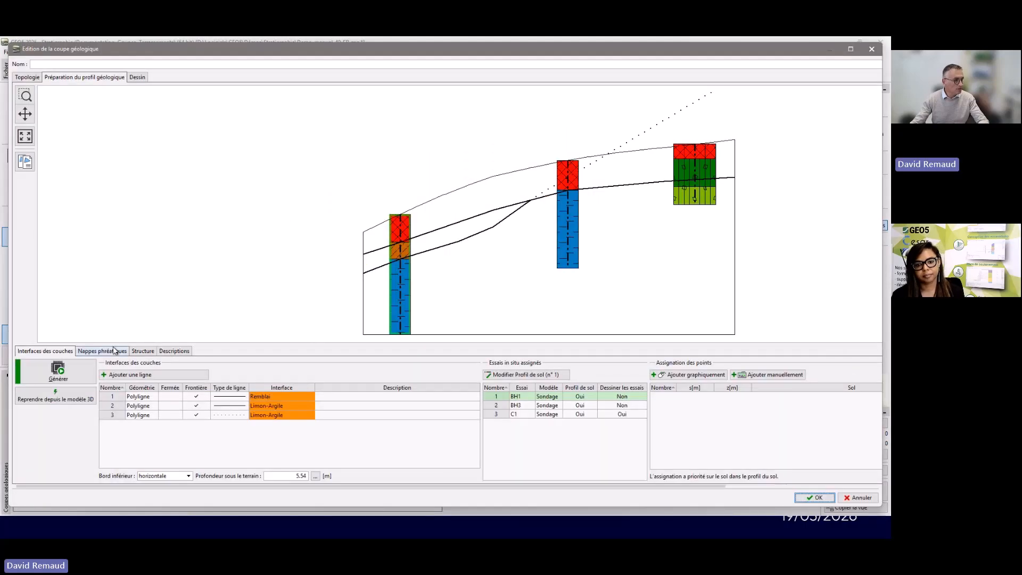
pyautogui.click(130, 375)
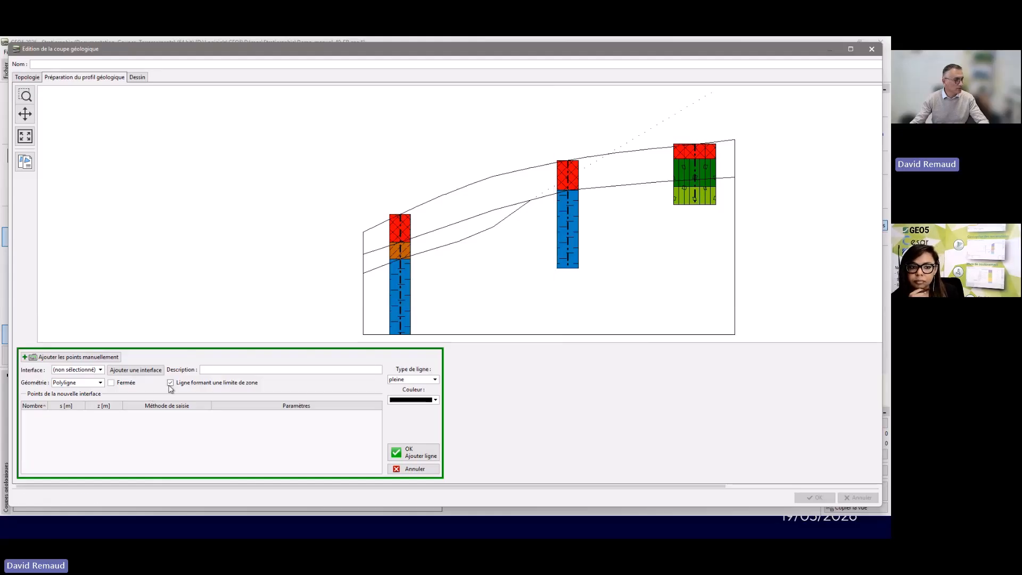
pyautogui.click(135, 370)
pyautogui.click(66, 315)
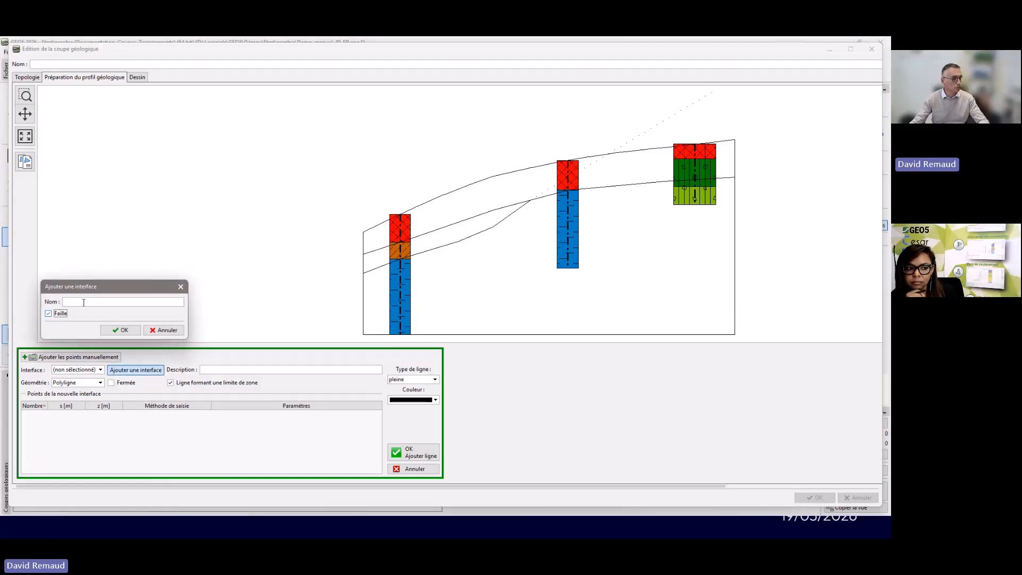
pyautogui.click(84, 302)
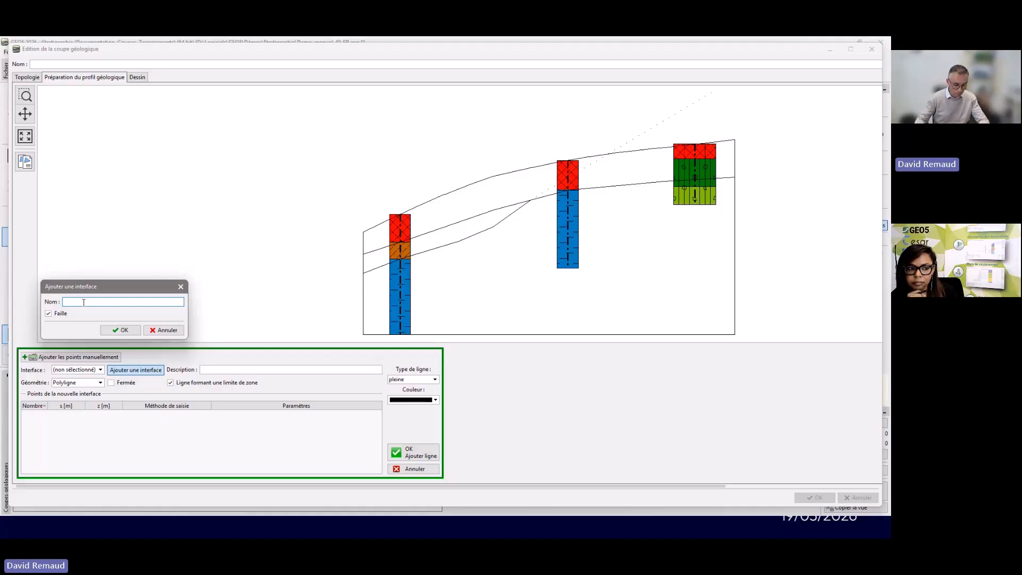
pyautogui.write('Faille')
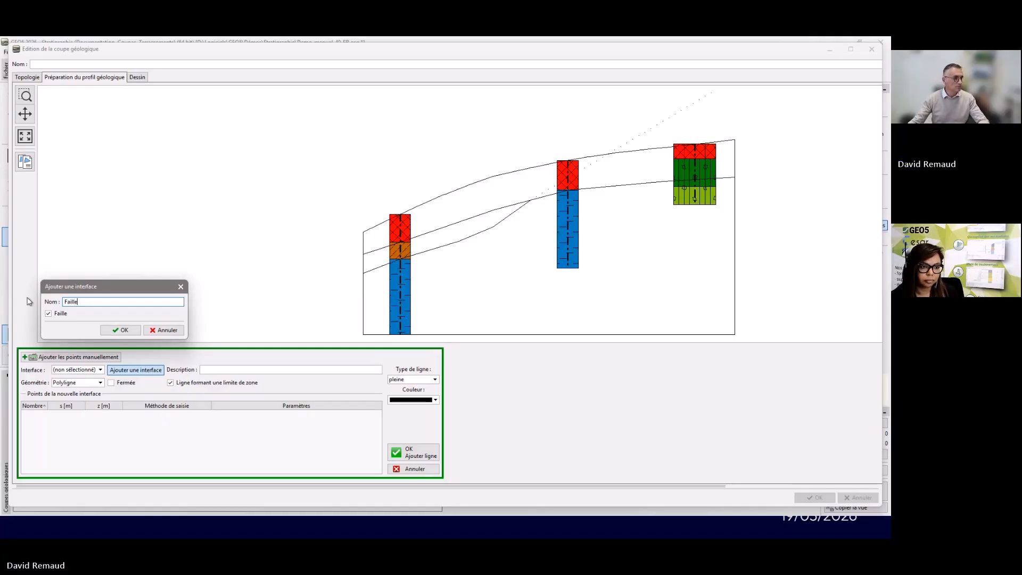
pyautogui.click(122, 329)
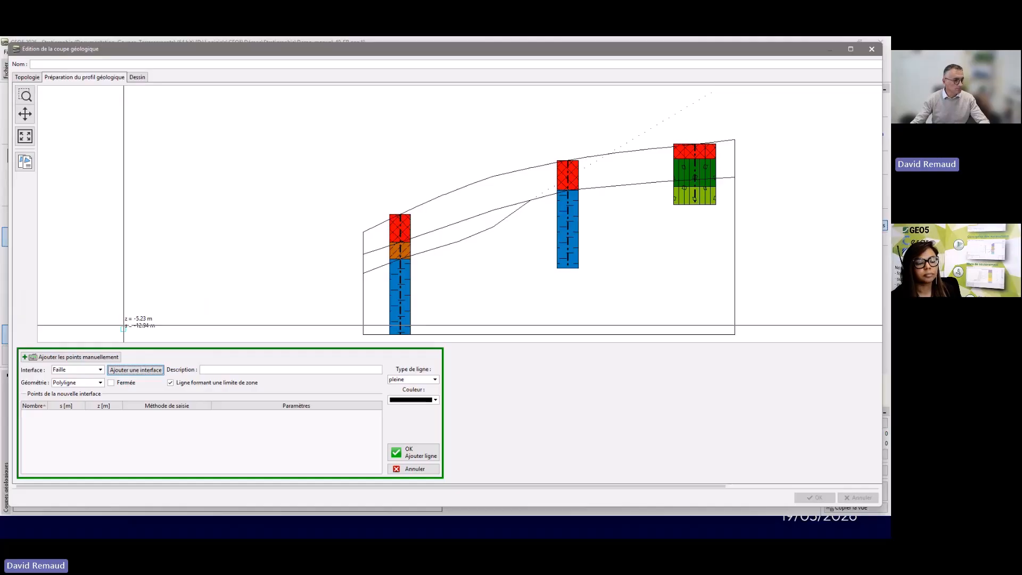
# - Draw the Faille line from the section's lower edge at about s = 13.07 m to the terrain at about s = 14.60 m and add it
pyautogui.click(428, 454)
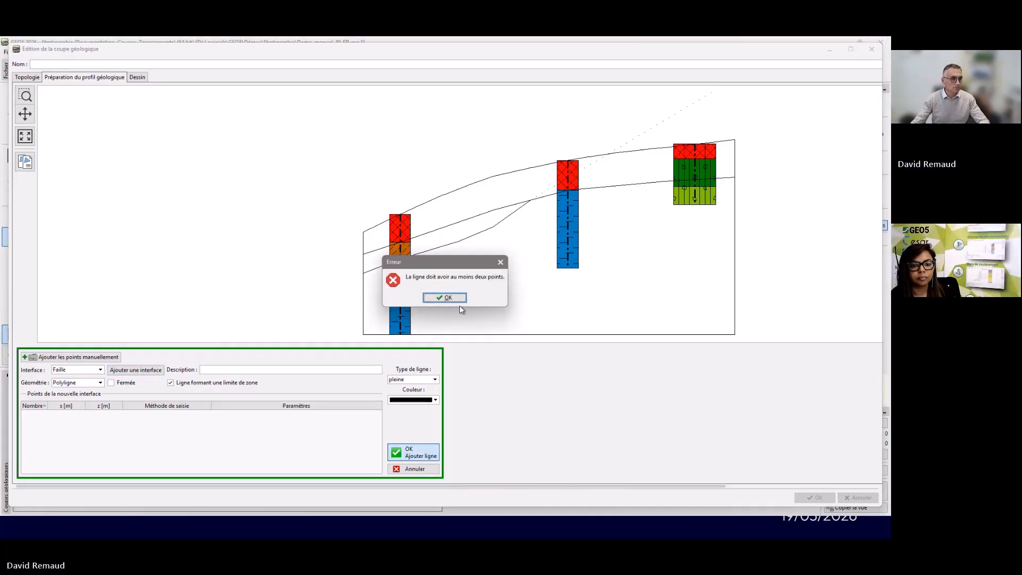
pyautogui.click(455, 299)
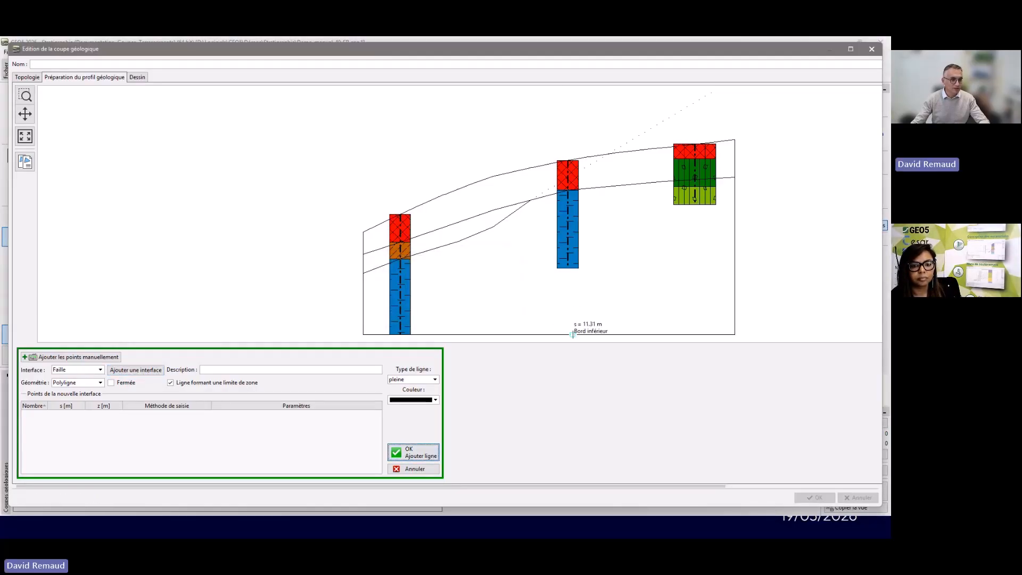
pyautogui.click(605, 334)
pyautogui.click(633, 152)
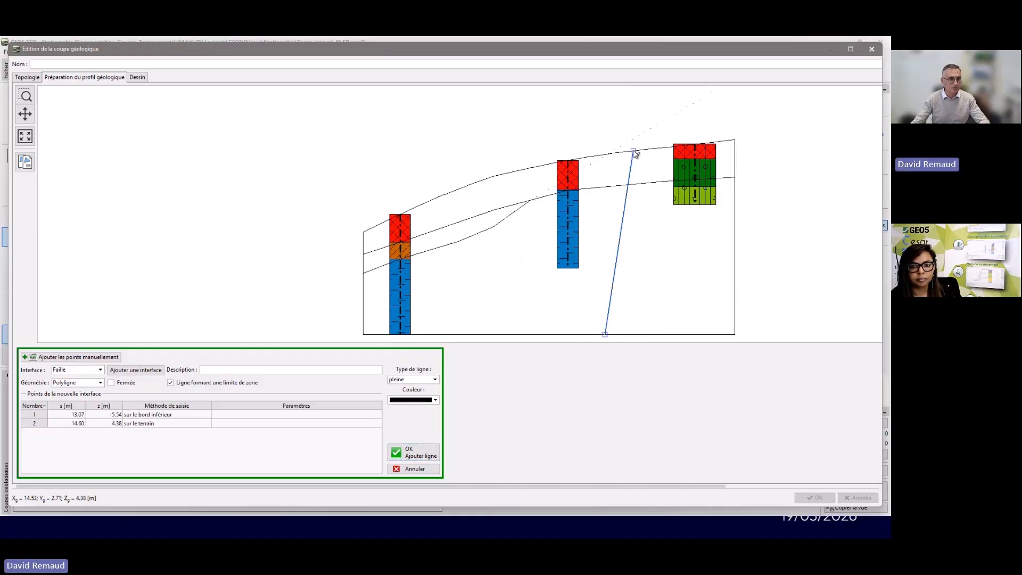
pyautogui.click(419, 453)
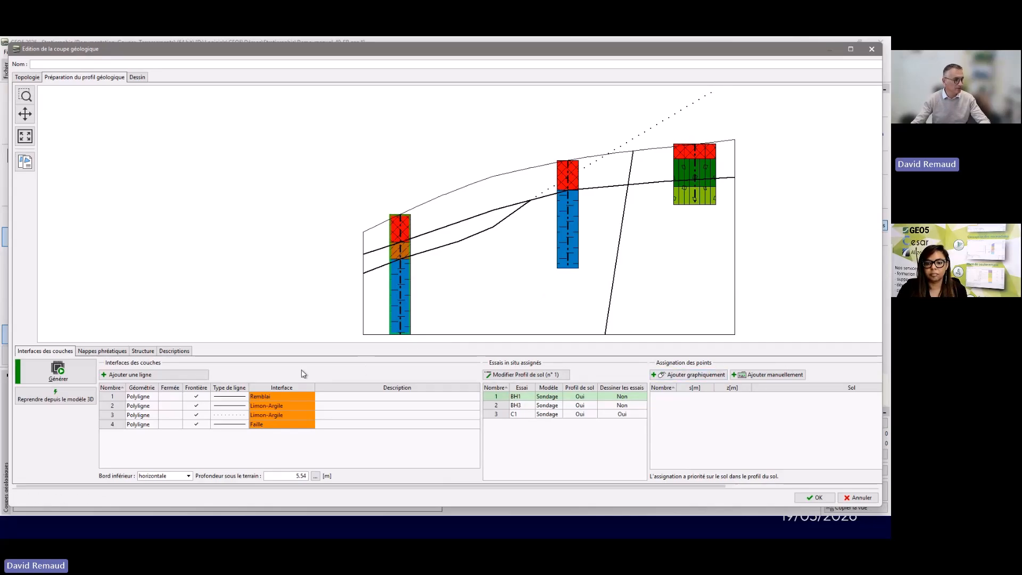
pyautogui.click(219, 425)
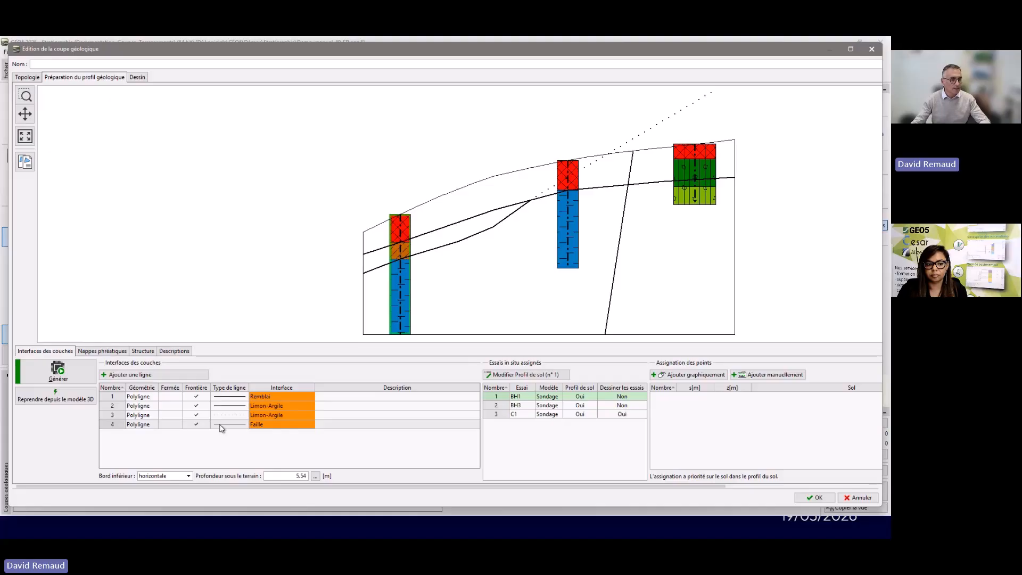
# - Start another interface line described as Derrière remblai and create for it a non-fault interface named Derrière remblai
pyautogui.click(149, 374)
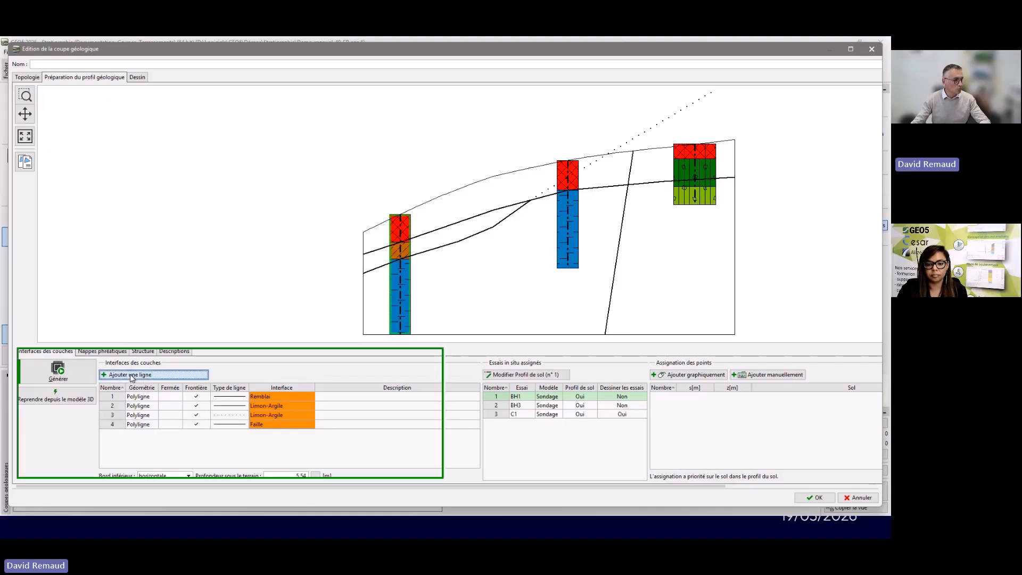
pyautogui.click(221, 368)
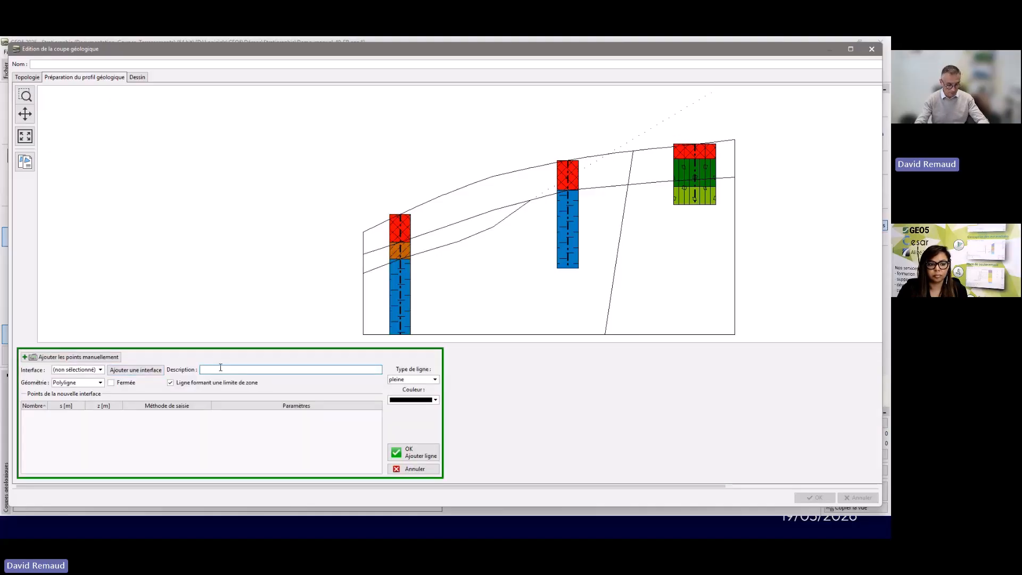
pyautogui.write('Derrière remblai')
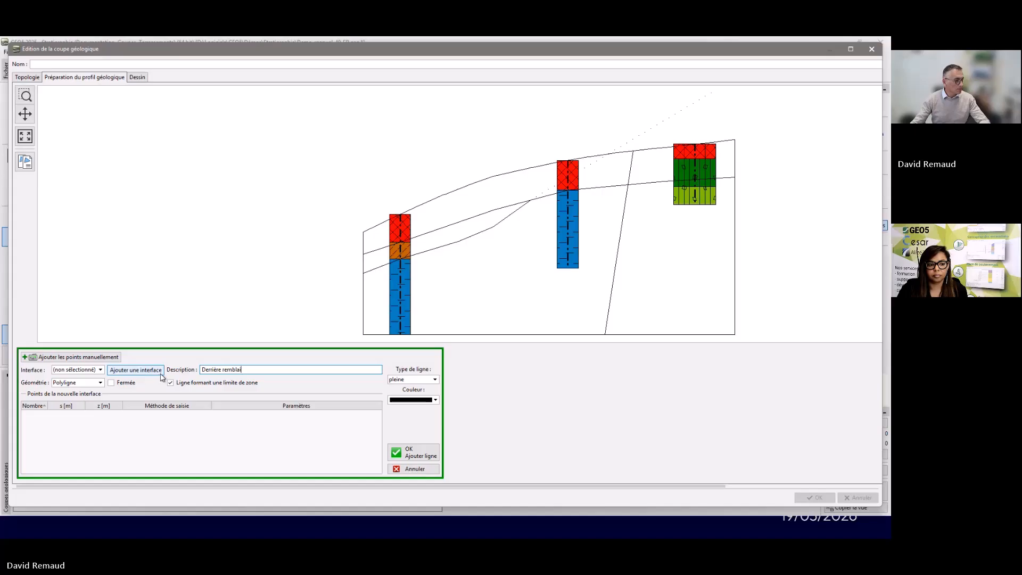
pyautogui.click(136, 370)
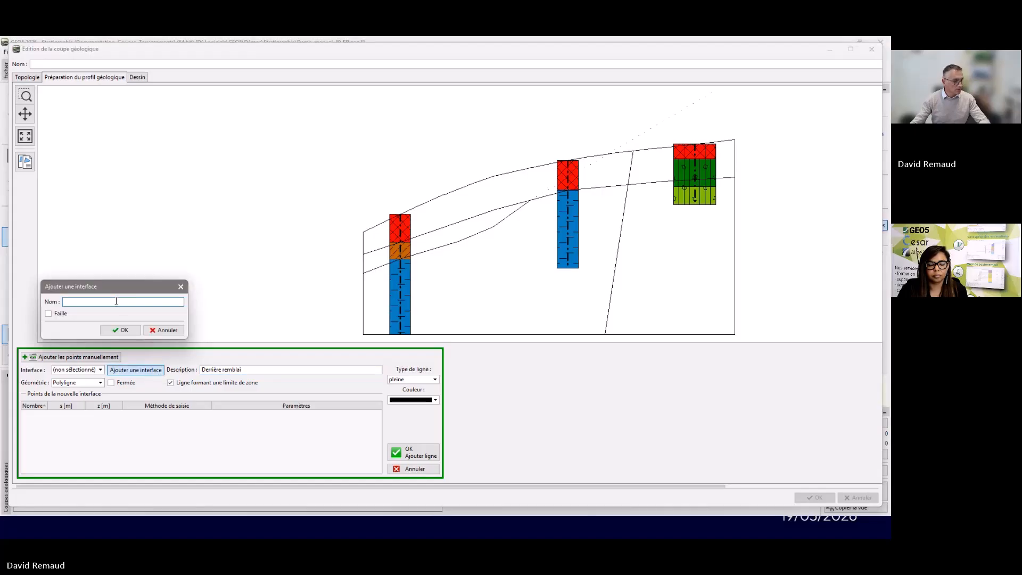
pyautogui.write('Derri')
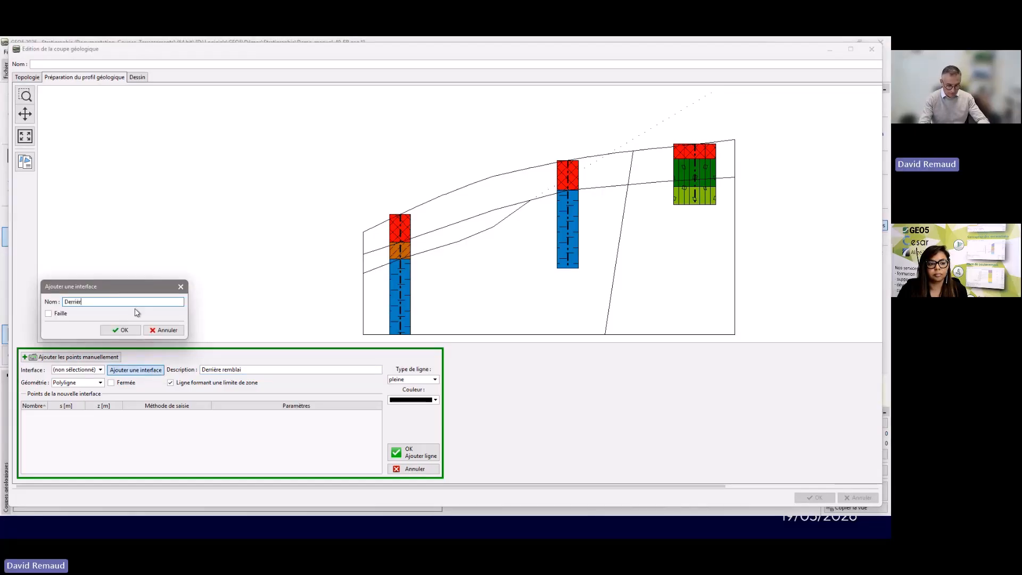
pyautogui.write('ère remblai')
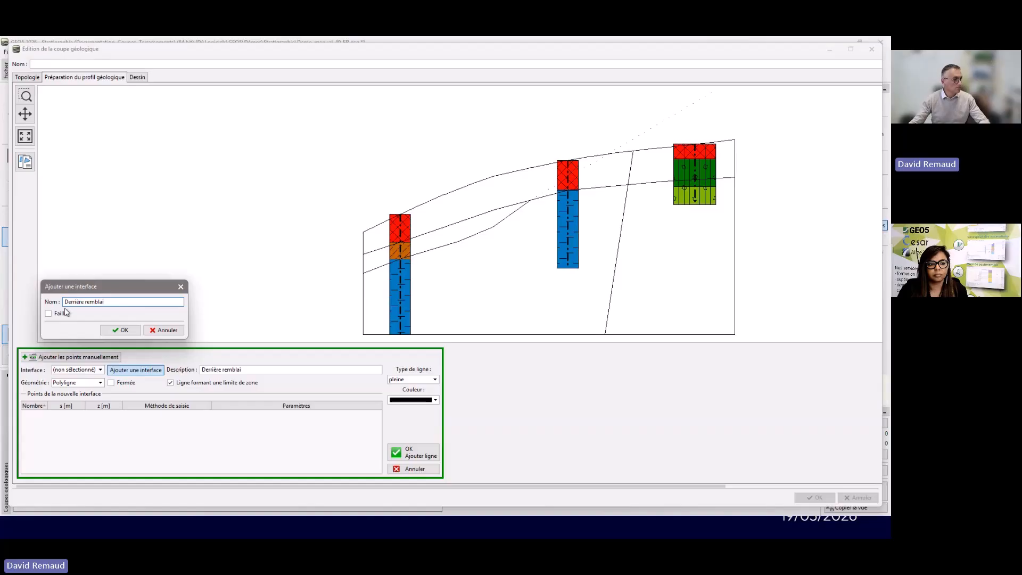
pyautogui.click(133, 331)
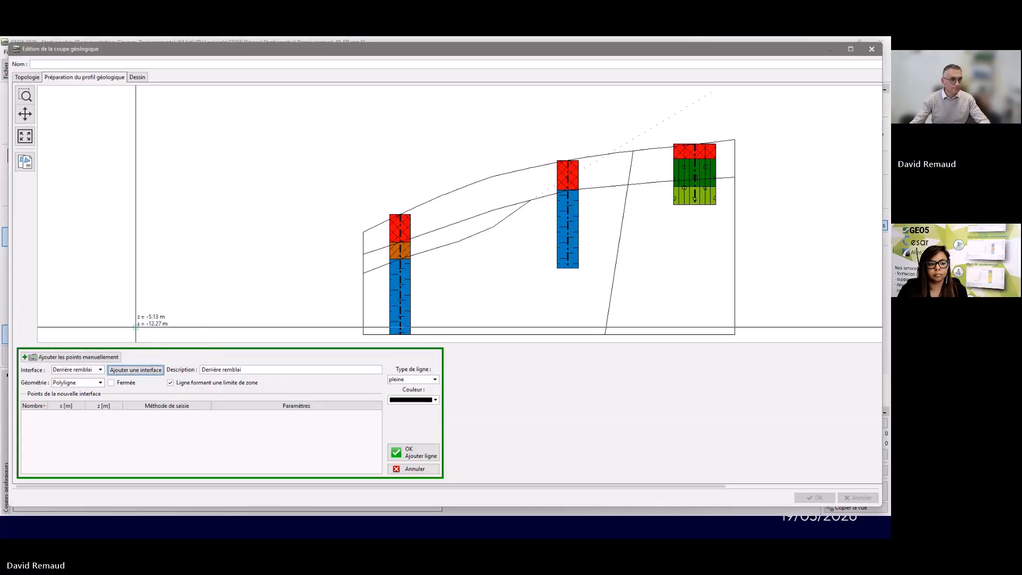
# - Draw the Derrière remblai line from the fault at about z = 3.19 m through C1's Remblai–Ardoise altérée boundary to the section's right edge and add it
pyautogui.click(630, 173)
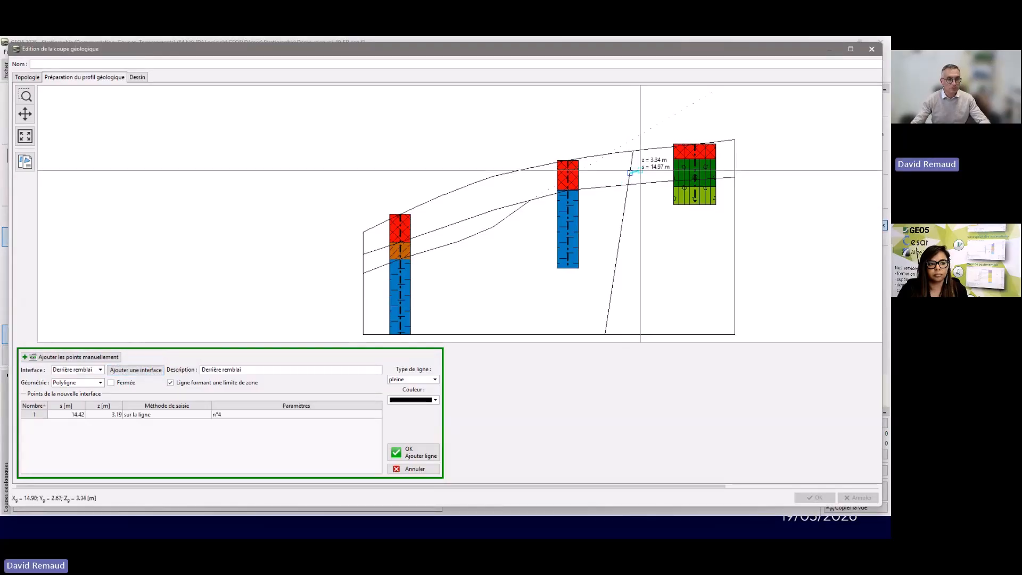
pyautogui.click(695, 158)
pyautogui.click(735, 159)
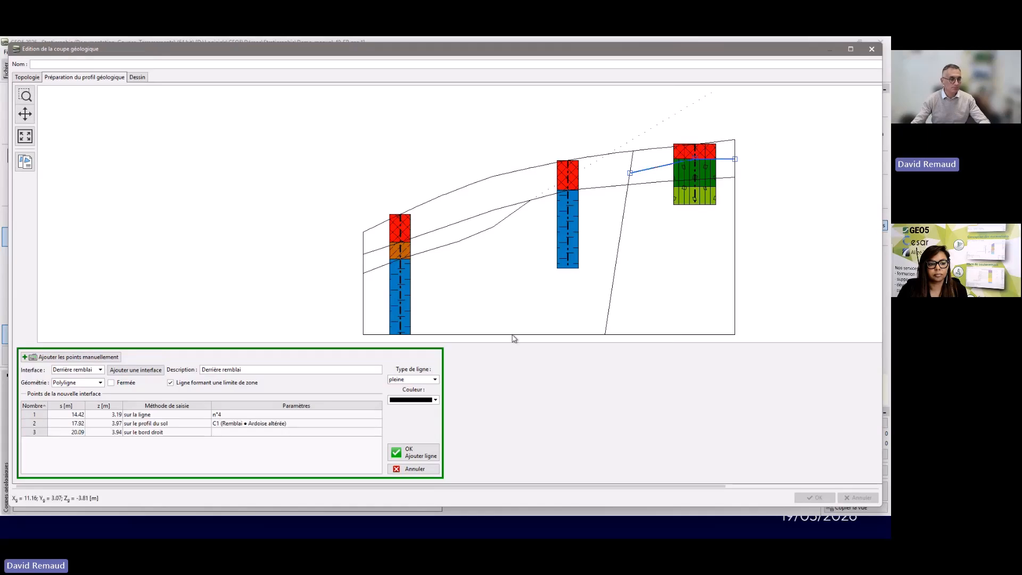
pyautogui.click(411, 452)
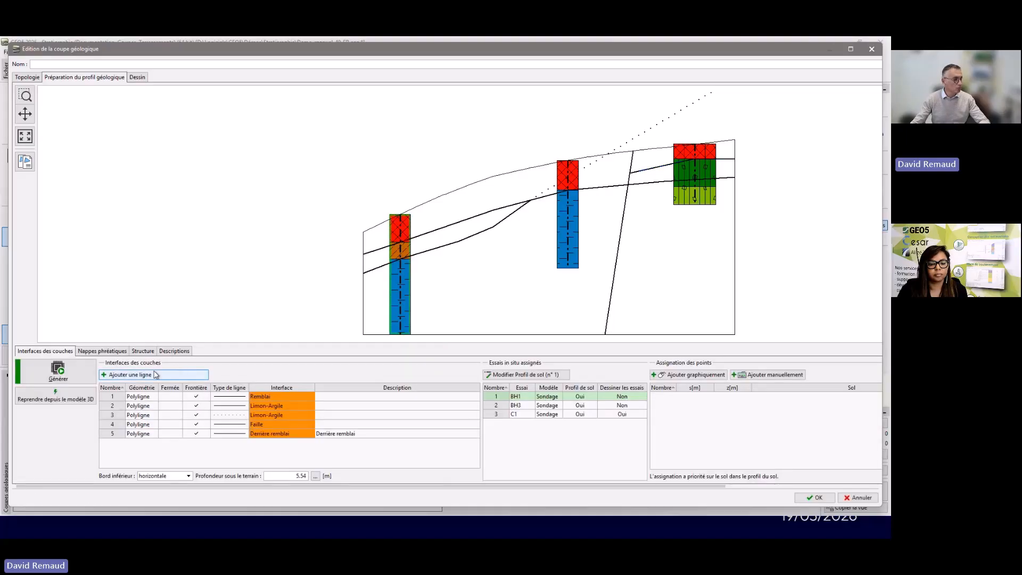
# - Start another interface line and create for it a non-fault interface named Ardoise altérée
pyautogui.click(146, 376)
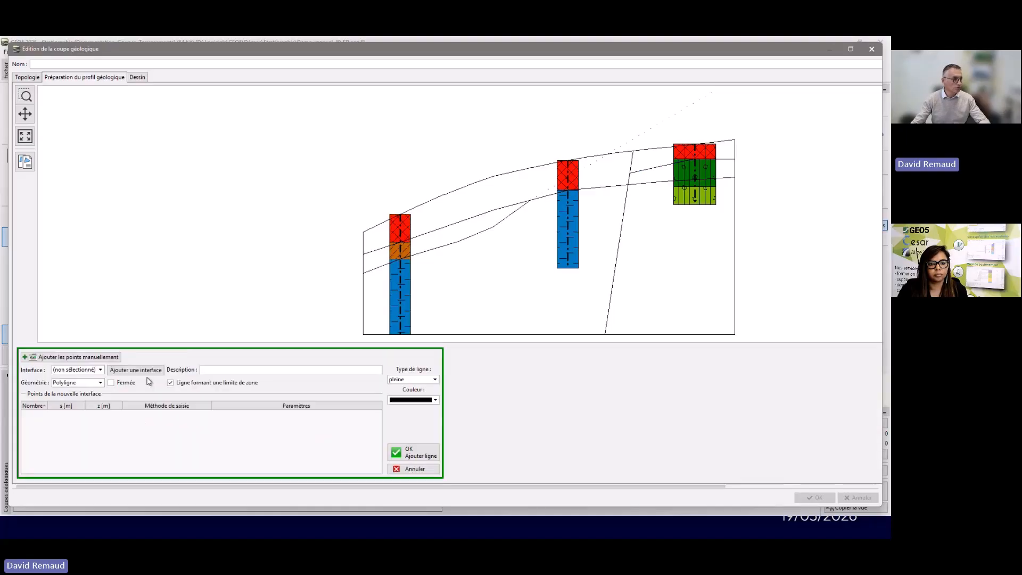
pyautogui.click(131, 371)
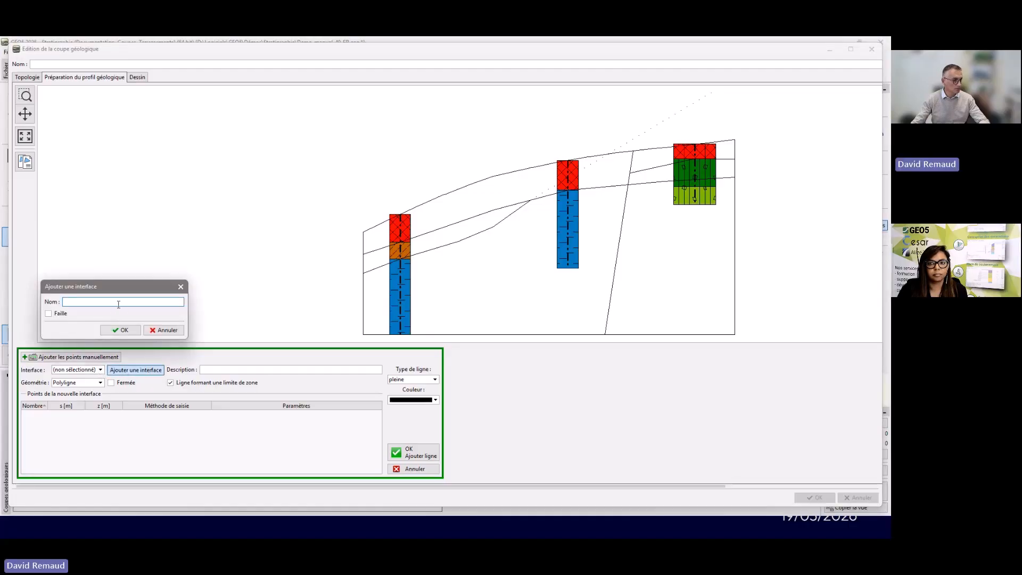
pyautogui.write('A')
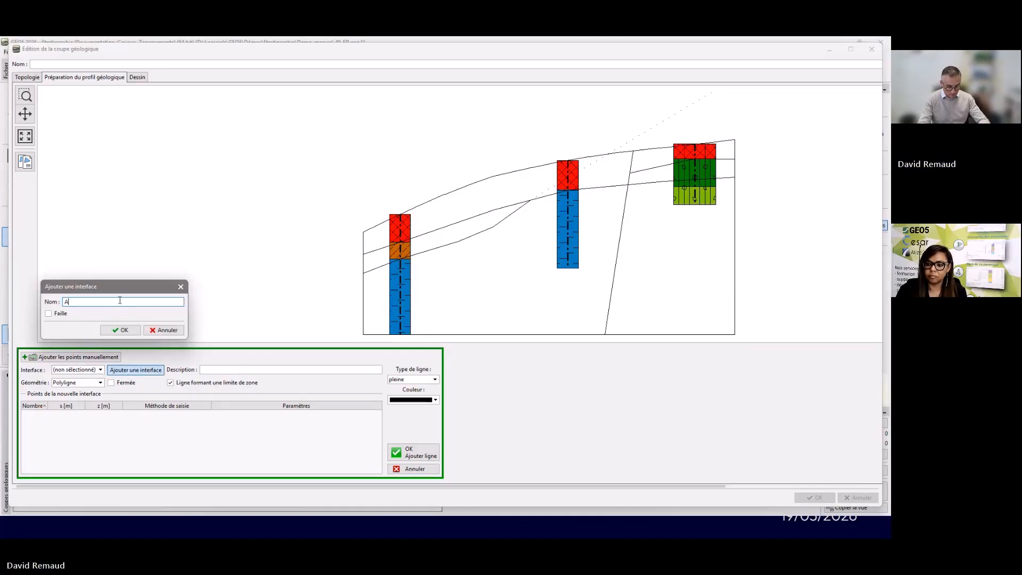
pyautogui.write('rdois altérée')
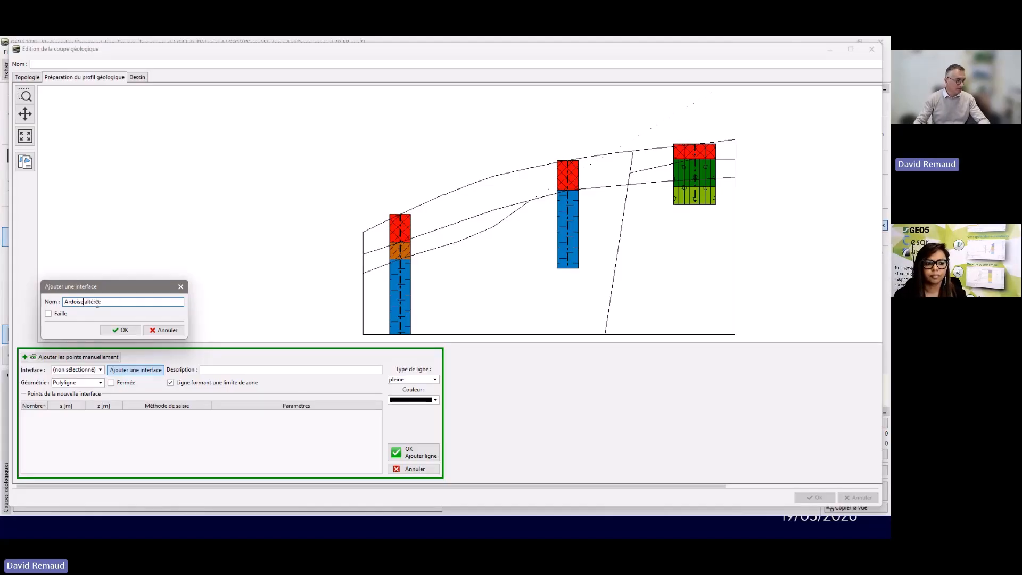
pyautogui.click(120, 330)
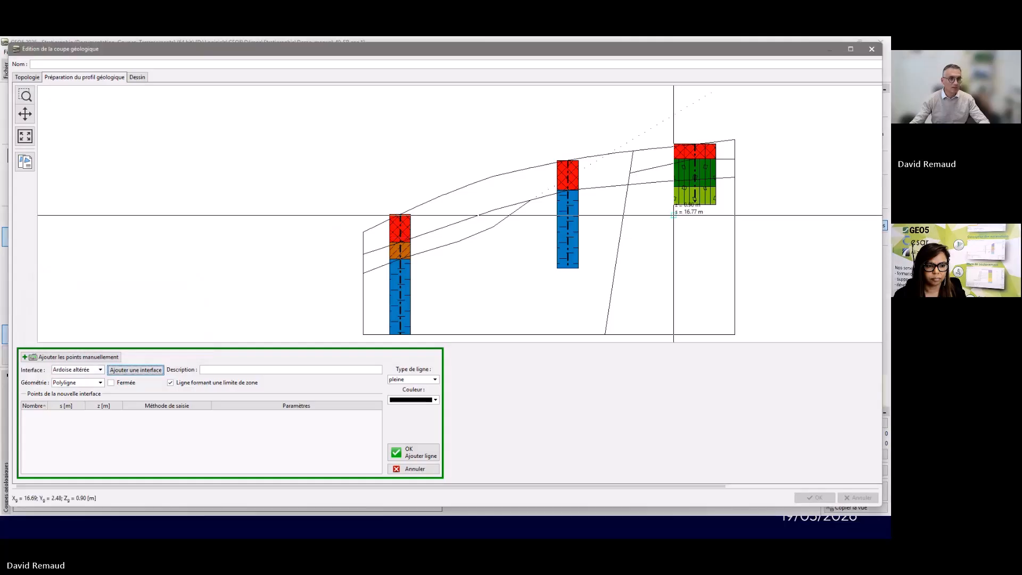
# - Draw the Ardoise altérée line from the fault at about z = 1.42 m through C1's Ardoise altérée–Ardoise boundary to the section's right edge and add it
pyautogui.click(625, 205)
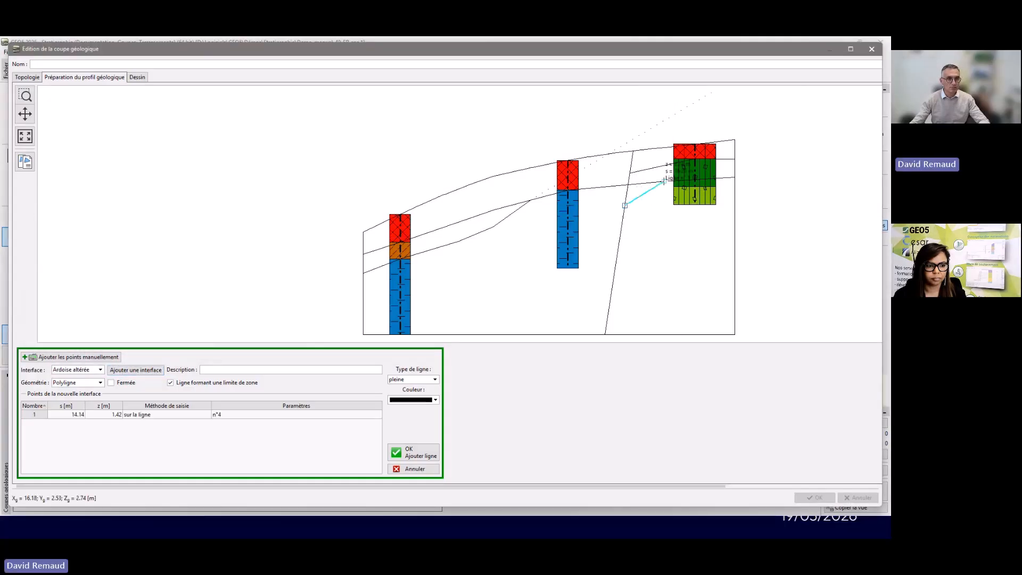
pyautogui.click(695, 187)
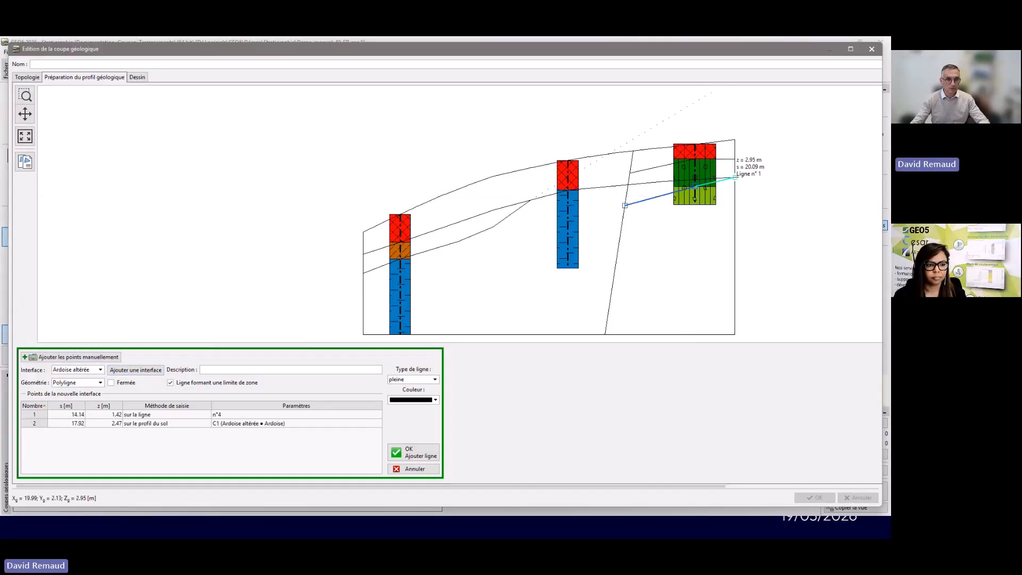
pyautogui.click(735, 190)
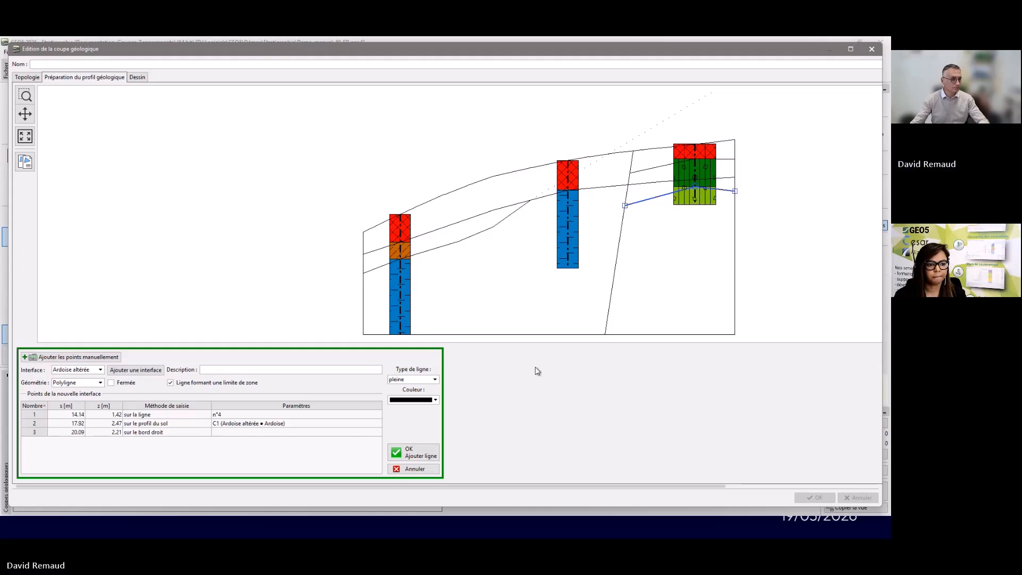
pyautogui.click(417, 453)
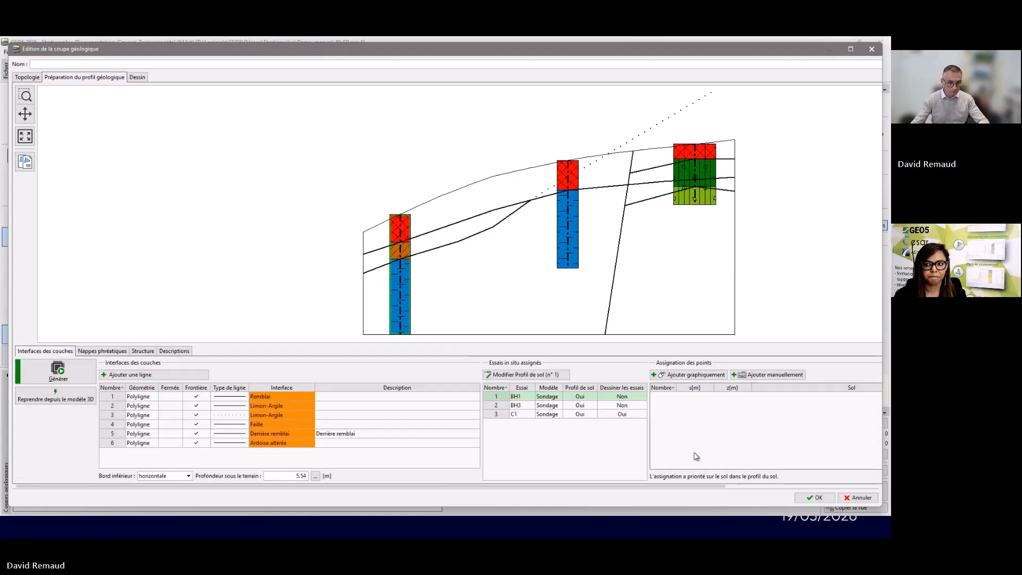
# - Edit the auxiliary Limon-Argile line (no. 3) so that it does not form a zone boundary
pyautogui.doubleClick(224, 416)
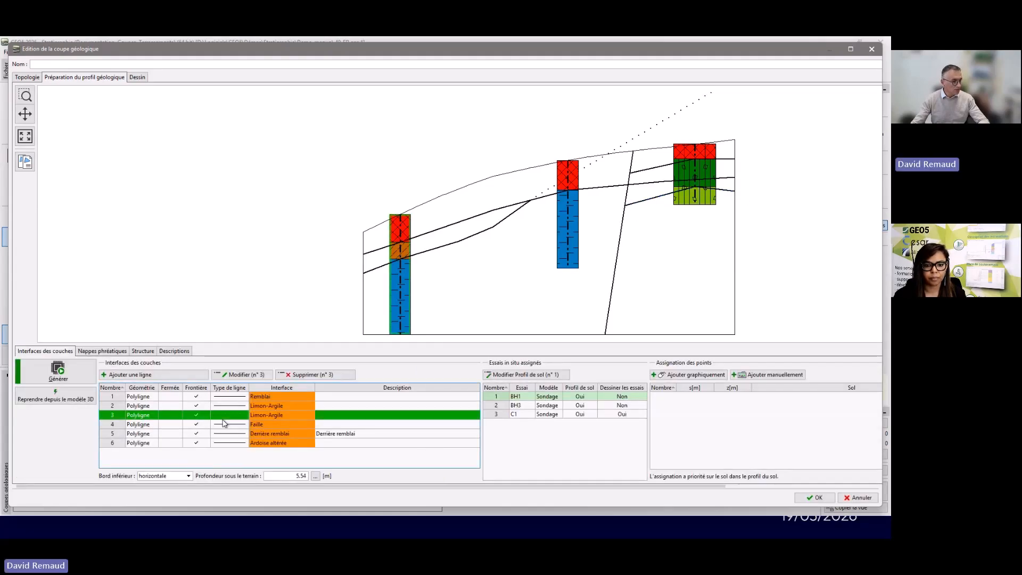
pyautogui.click(170, 383)
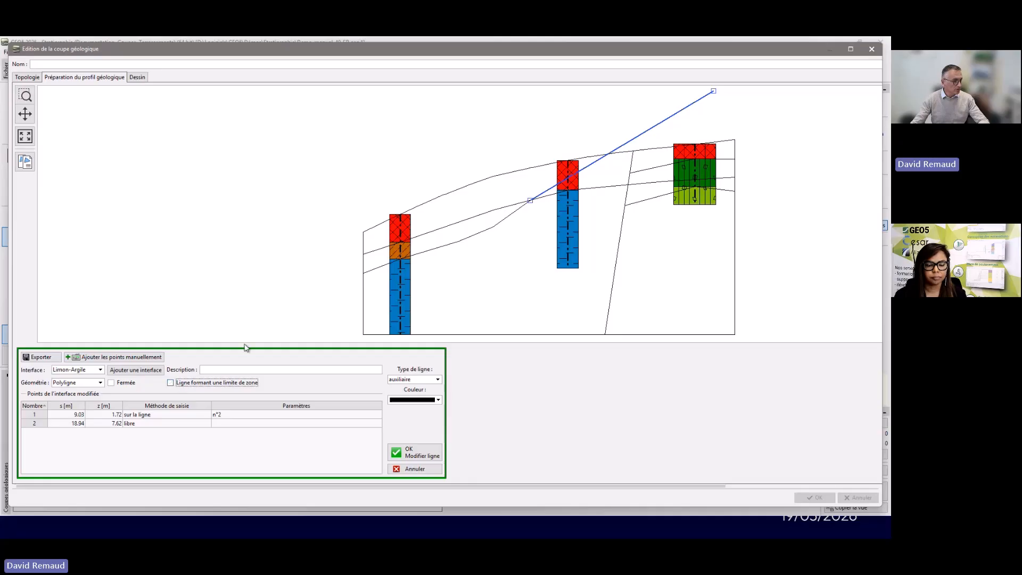
pyautogui.click(423, 454)
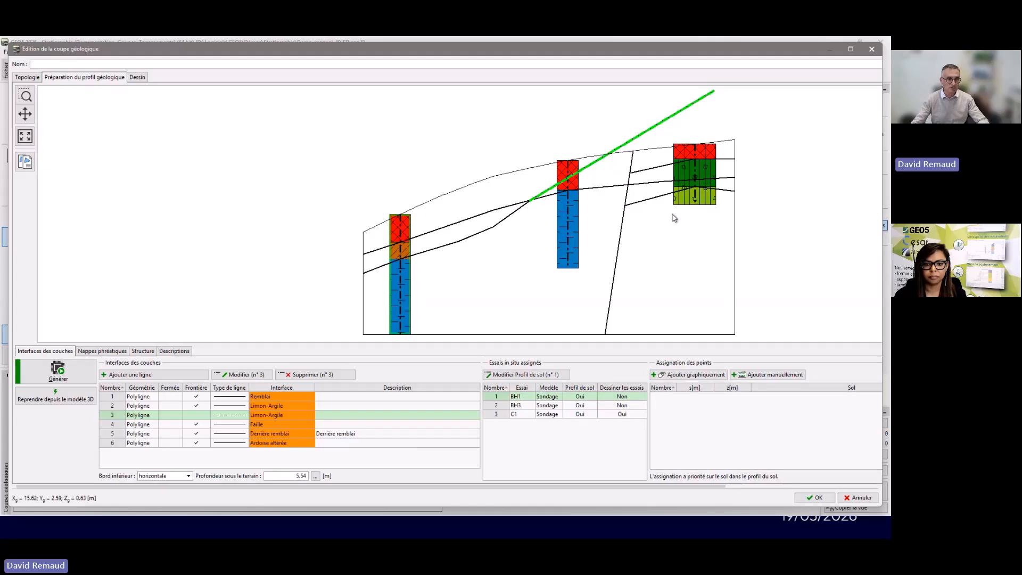
# - Generate the soil zones of the geological section, inspect them around borehole C1, and close the section keeping the changes
pyautogui.scroll(1, 645, 221)
pyautogui.scroll(-1, 643, 221)
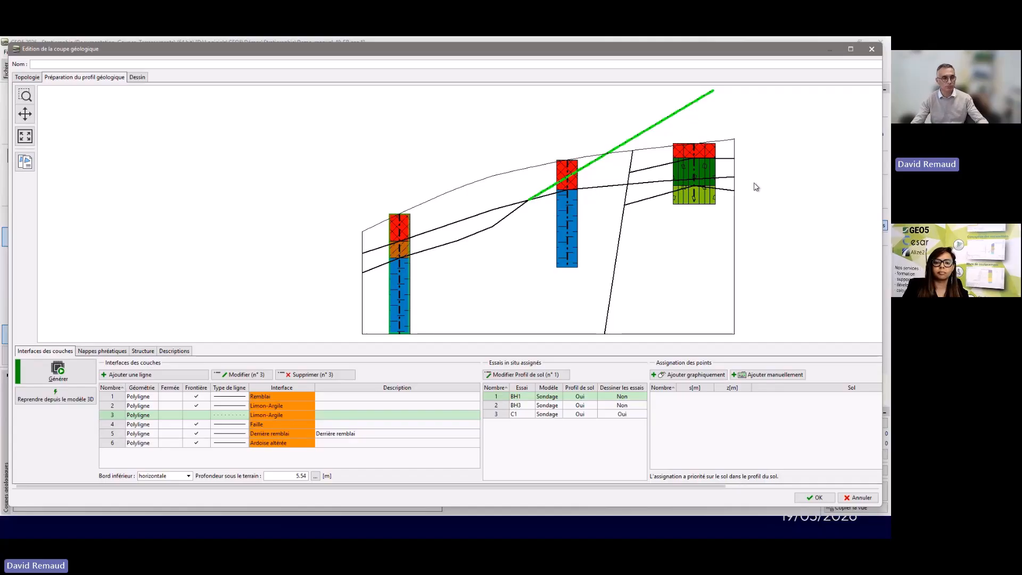
pyautogui.click(81, 378)
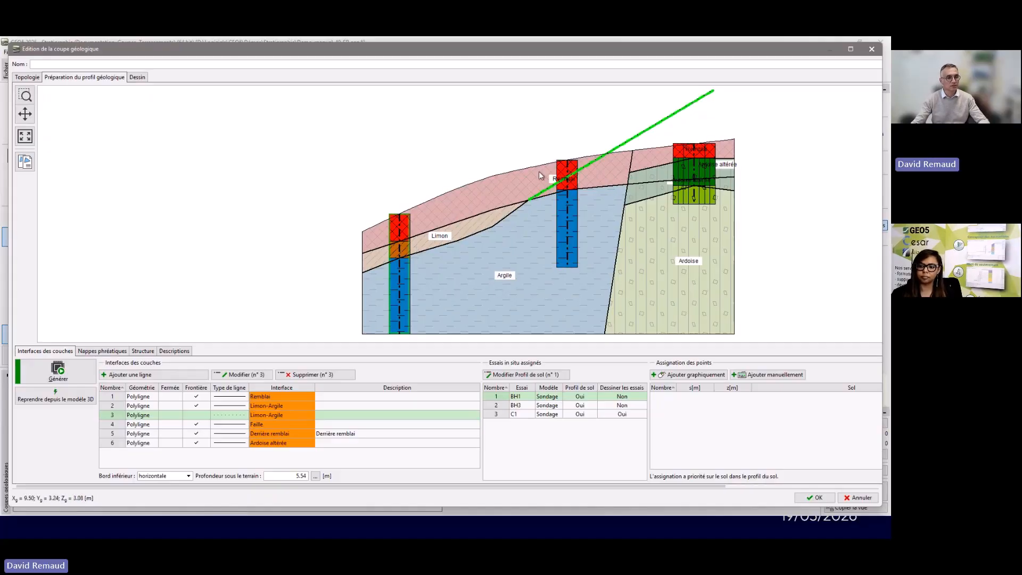
pyautogui.scroll(2, 696, 213)
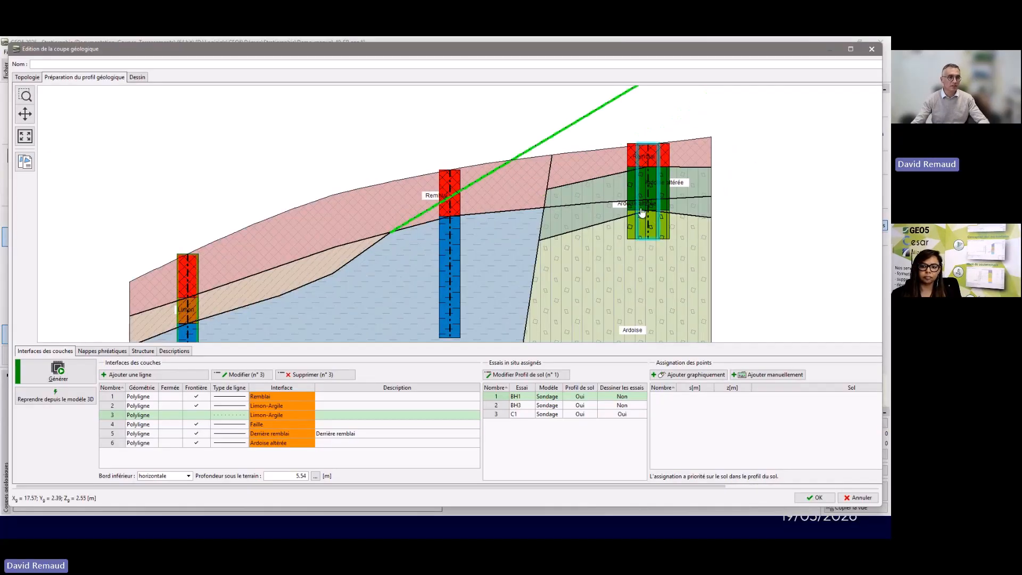
pyautogui.scroll(-4, 619, 232)
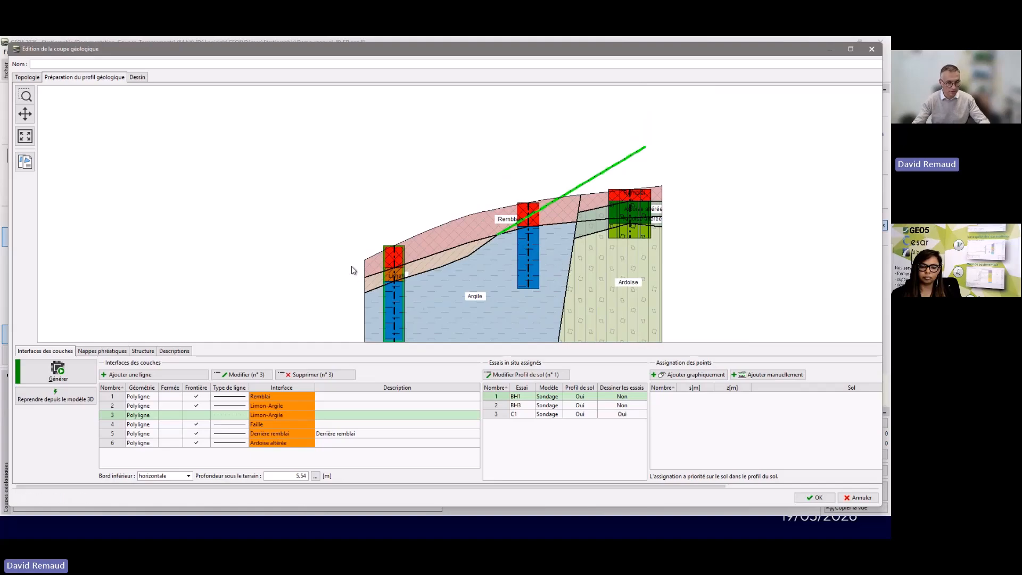
pyautogui.click(805, 497)
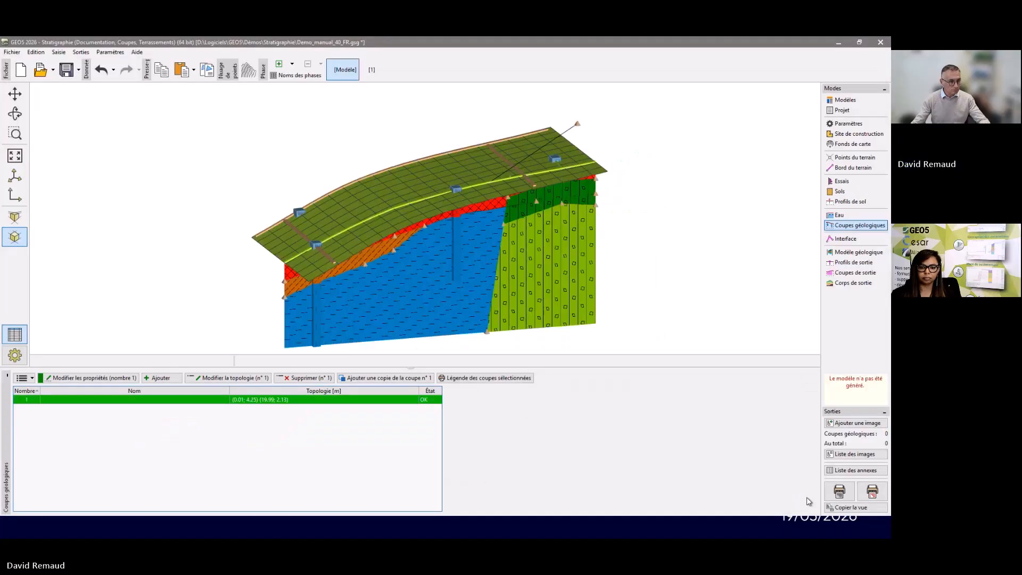
# - Set the geological model's modelling method to "en utilisant le sondage maître" and select borehole BH3 to examine its compatibility state
pyautogui.click(859, 253)
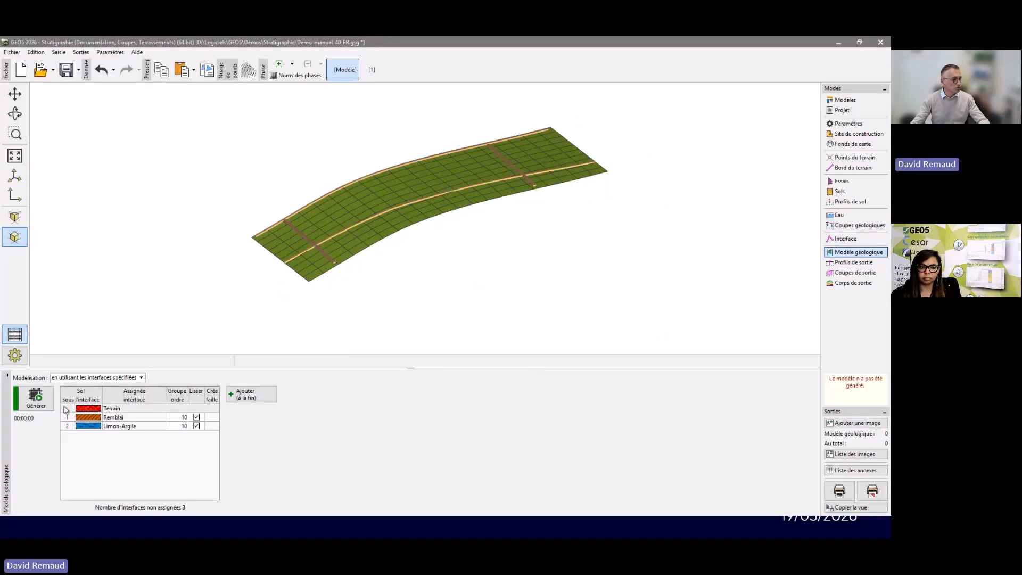
pyautogui.click(118, 380)
pyautogui.click(106, 393)
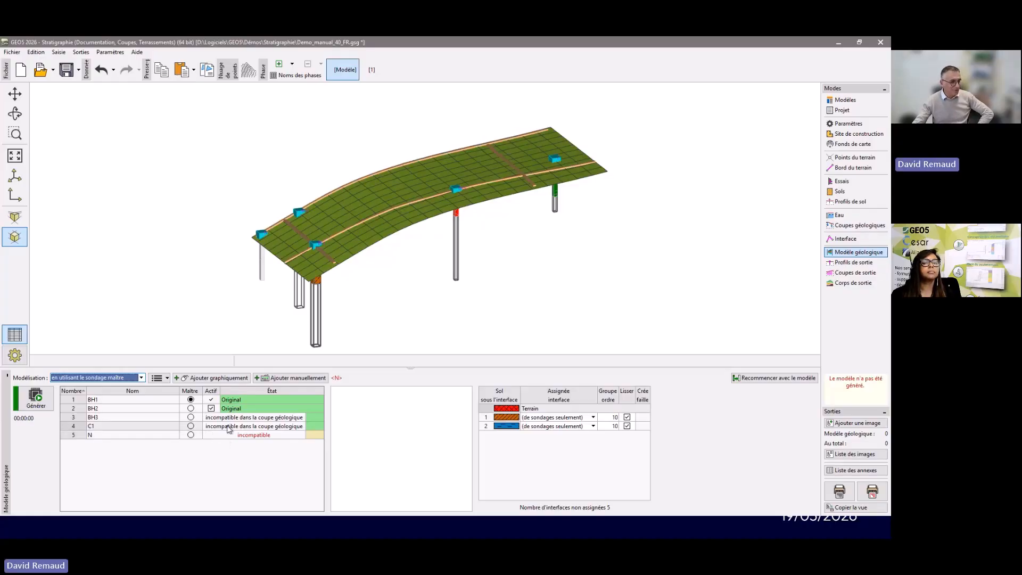
pyautogui.click(224, 418)
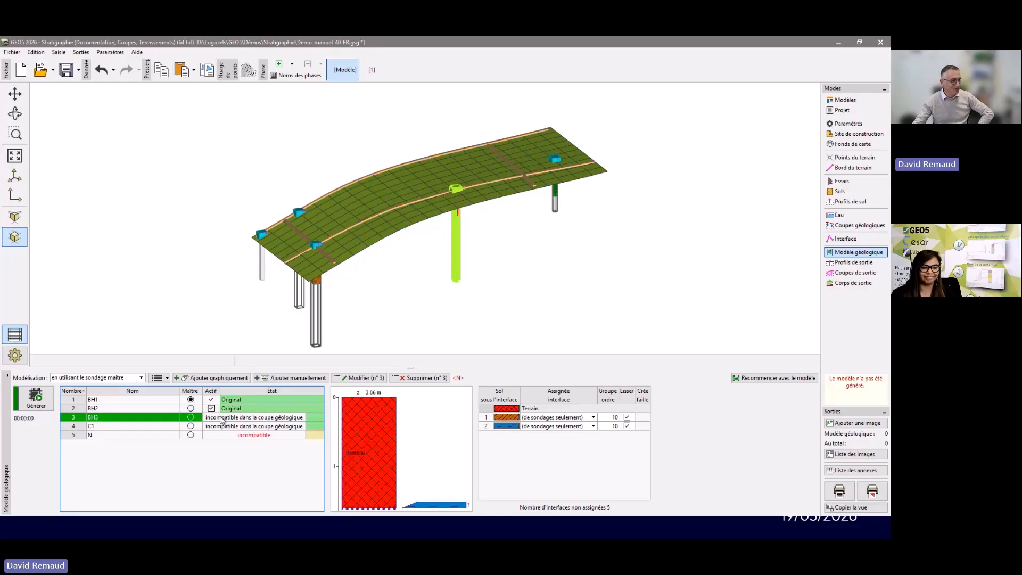
# - Generate the geological model using the master borehole BH1 and examine the resulting 3D soil layers
pyautogui.click(34, 404)
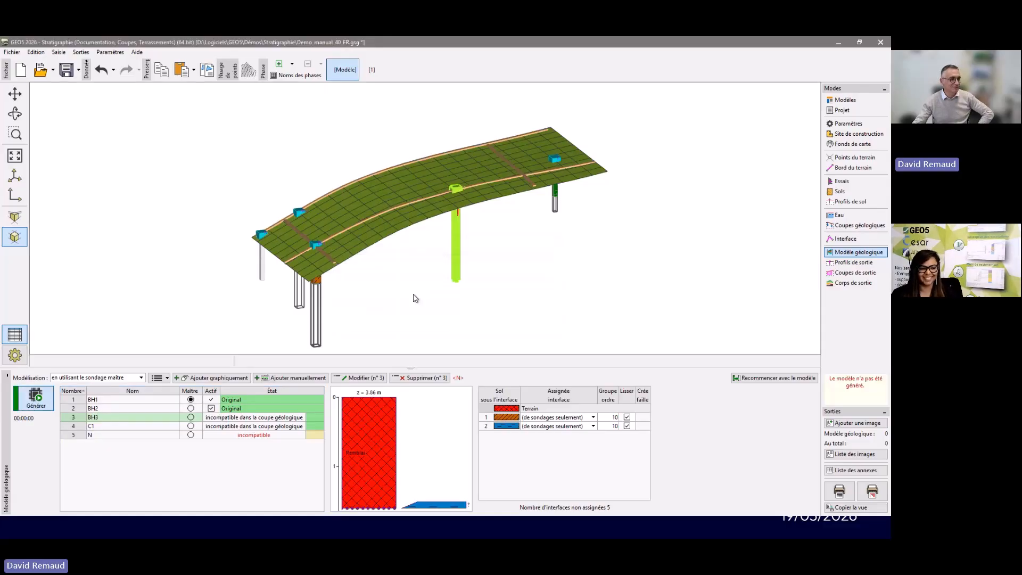
pyautogui.click(15, 113)
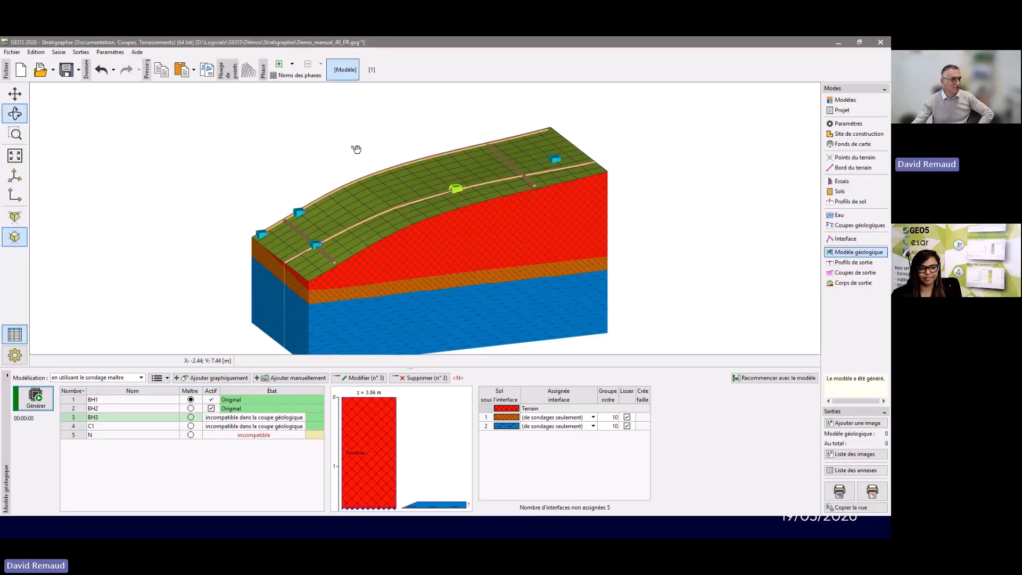
pyautogui.moveTo(420, 244); pyautogui.dragTo(447, 229)
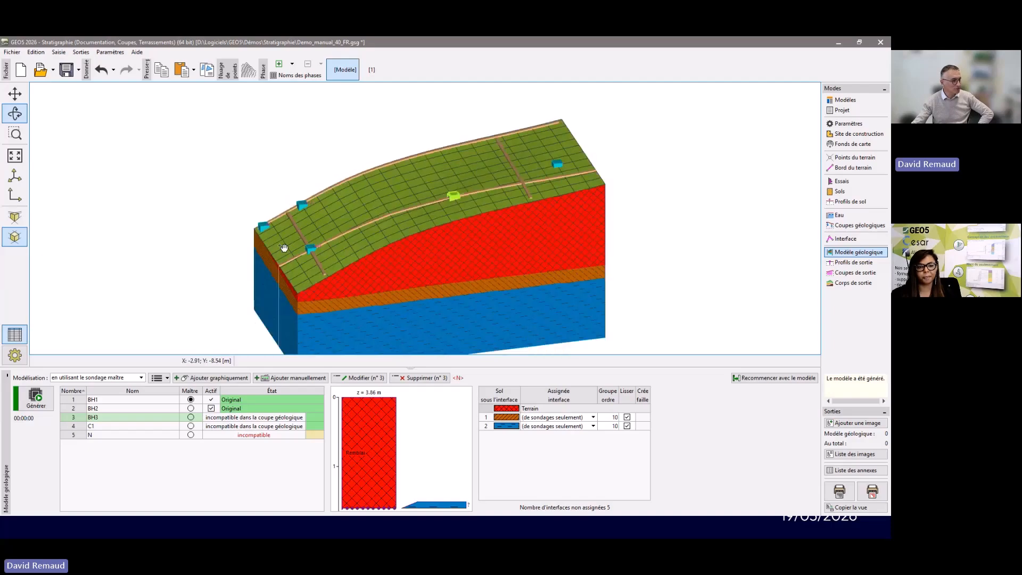
# - Set the geological model's modelling method to "en utilisant les interfaces spécifiées"
pyautogui.click(102, 378)
pyautogui.click(105, 393)
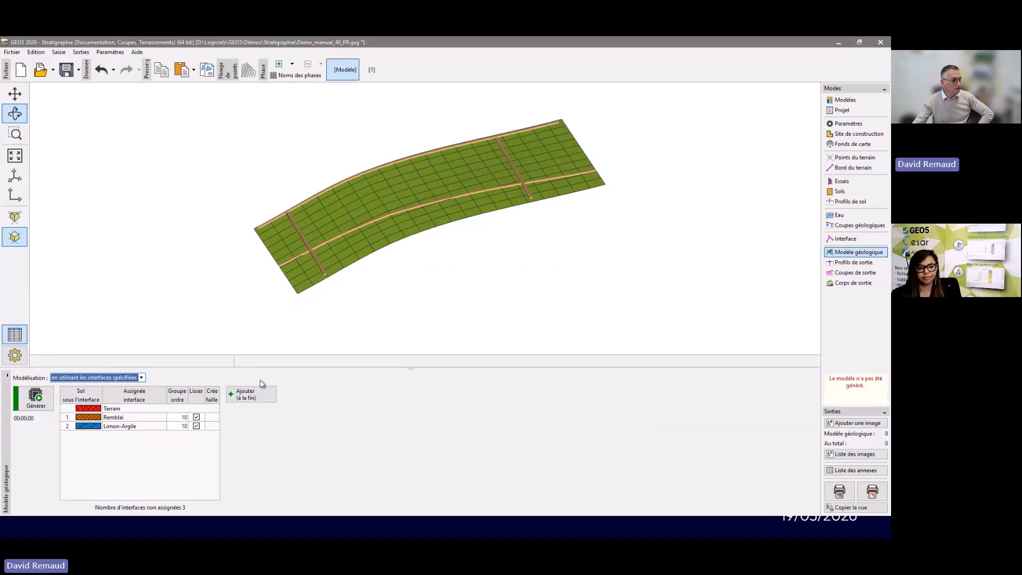
pyautogui.click(127, 380)
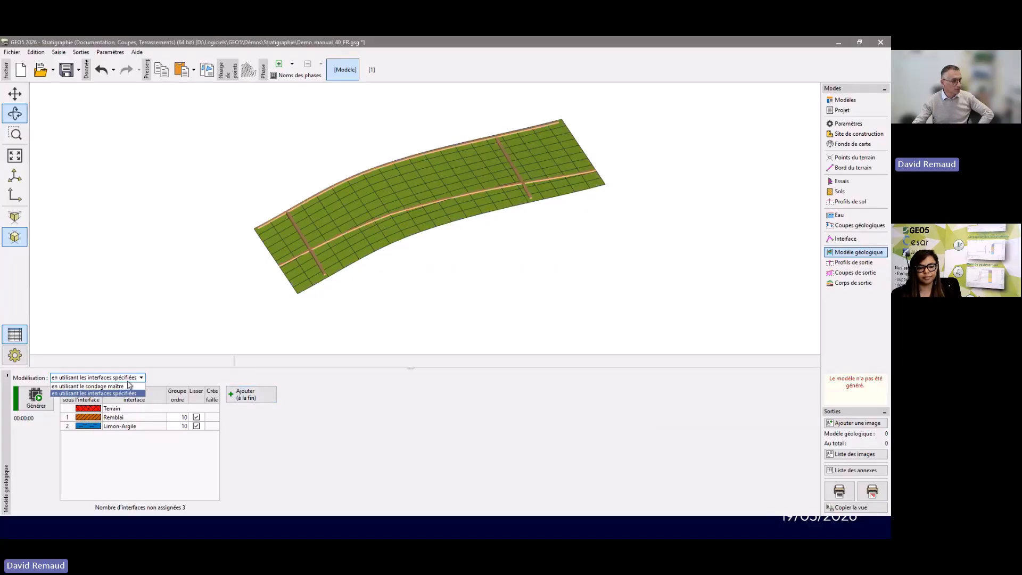
pyautogui.click(128, 380)
# - Append the Faille interface to the model generation, with Remblai as the soil under the interface
pyautogui.click(253, 389)
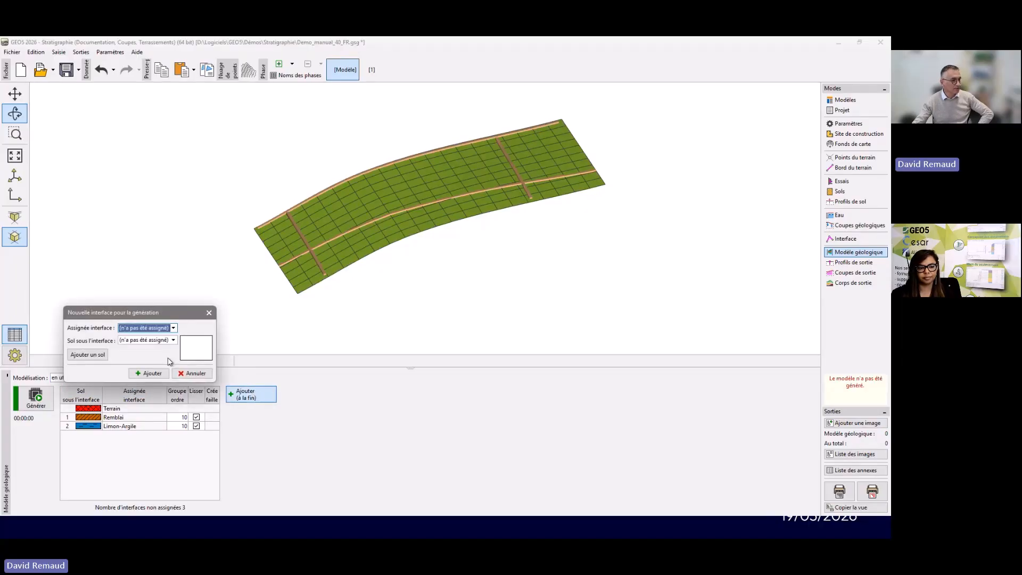
pyautogui.click(151, 328)
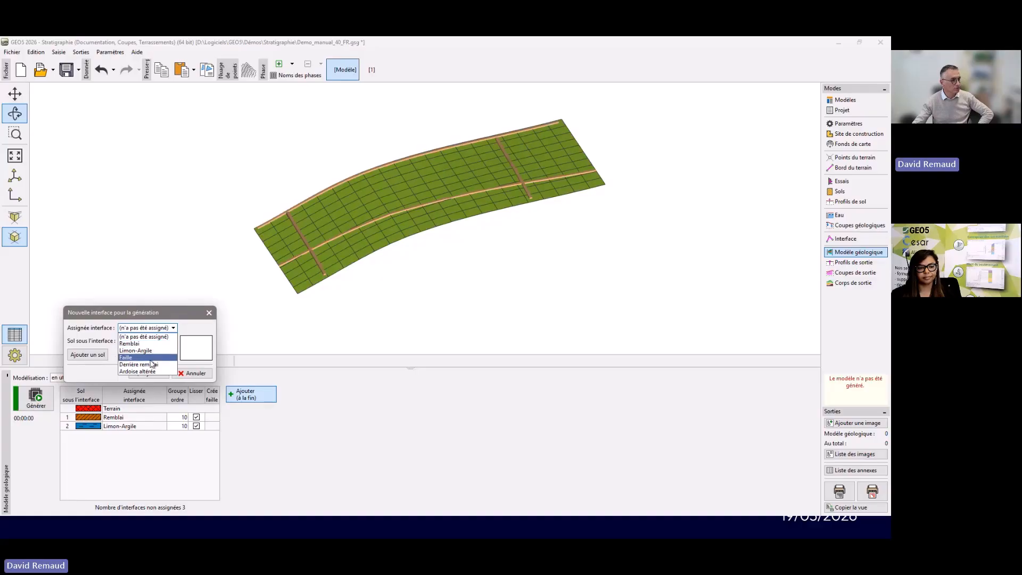
pyautogui.click(153, 358)
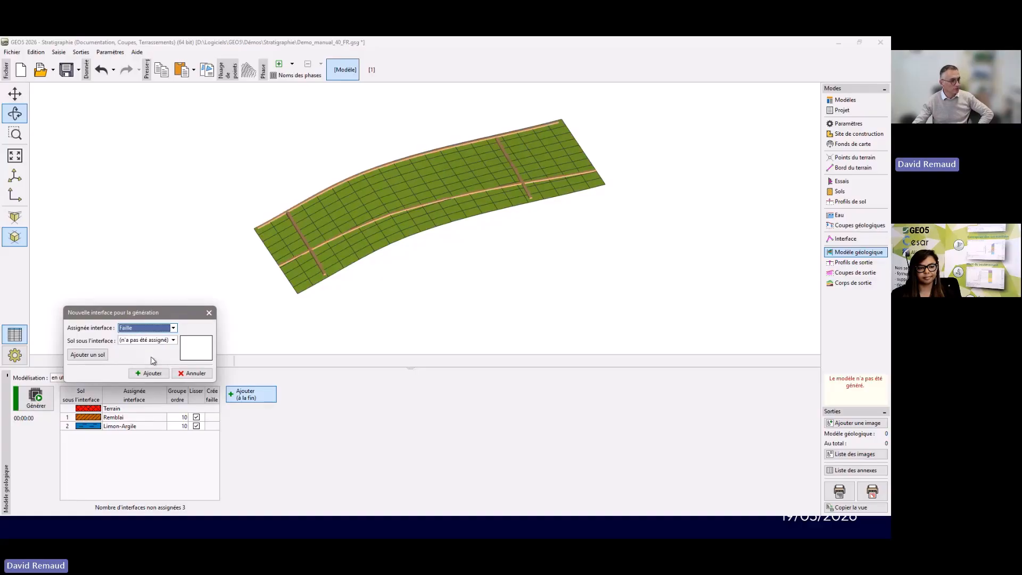
pyautogui.click(152, 339)
pyautogui.click(148, 357)
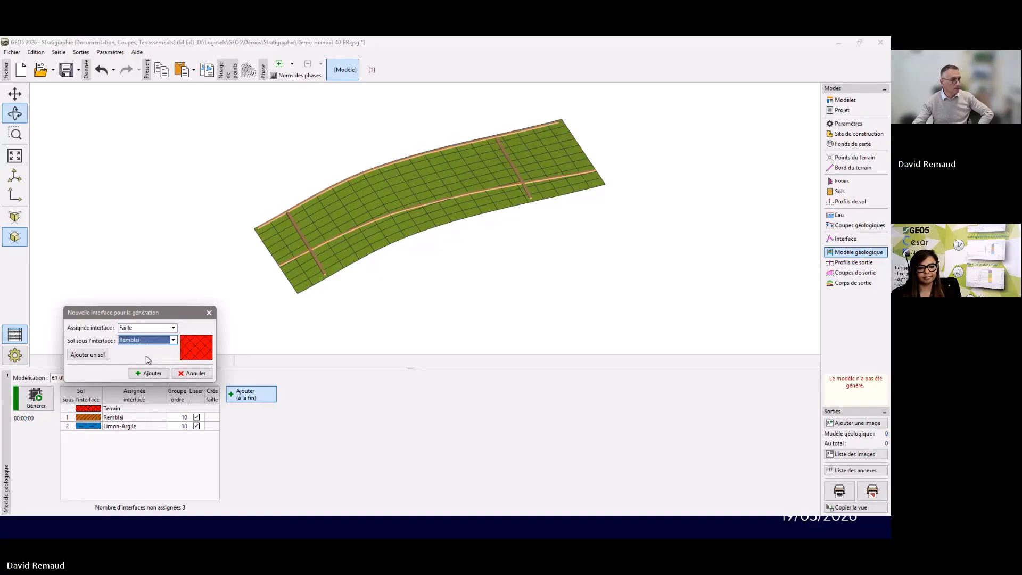
pyautogui.click(152, 373)
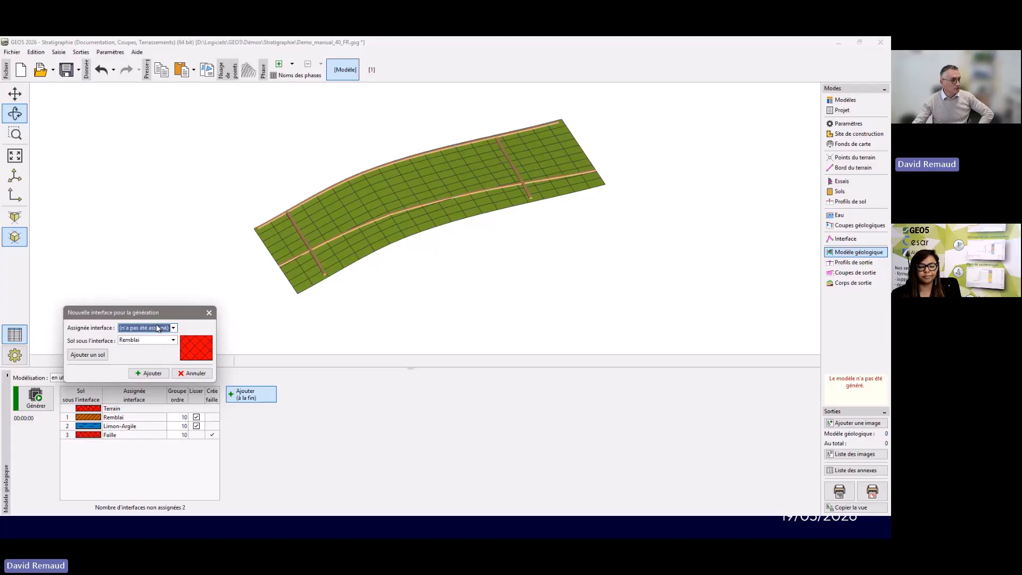
# - Append the Derrière remblai interface to the model generation, with Ardoise altérée as the soil under it
pyautogui.click(148, 328)
pyautogui.click(156, 365)
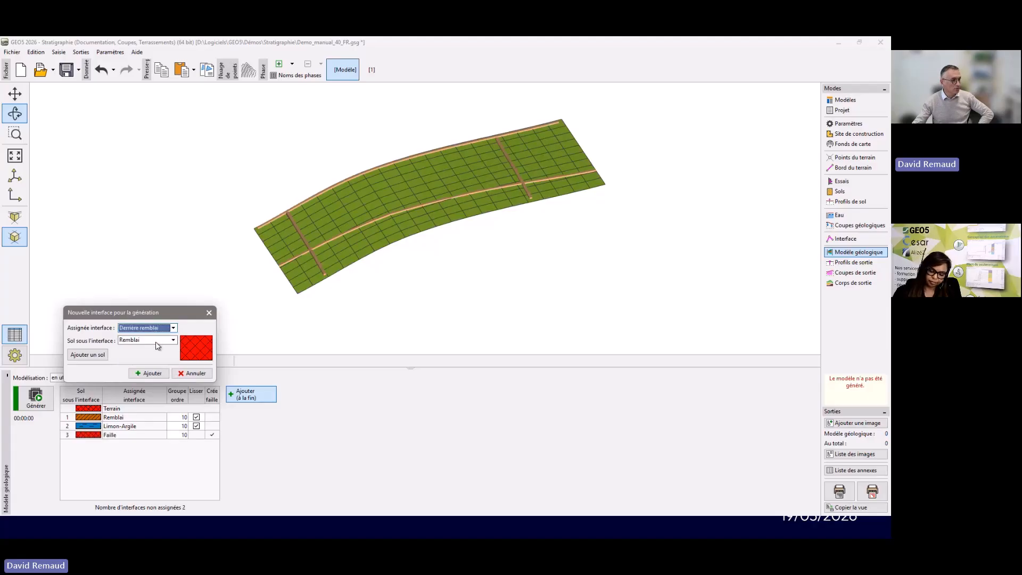
pyautogui.click(149, 340)
pyautogui.click(139, 377)
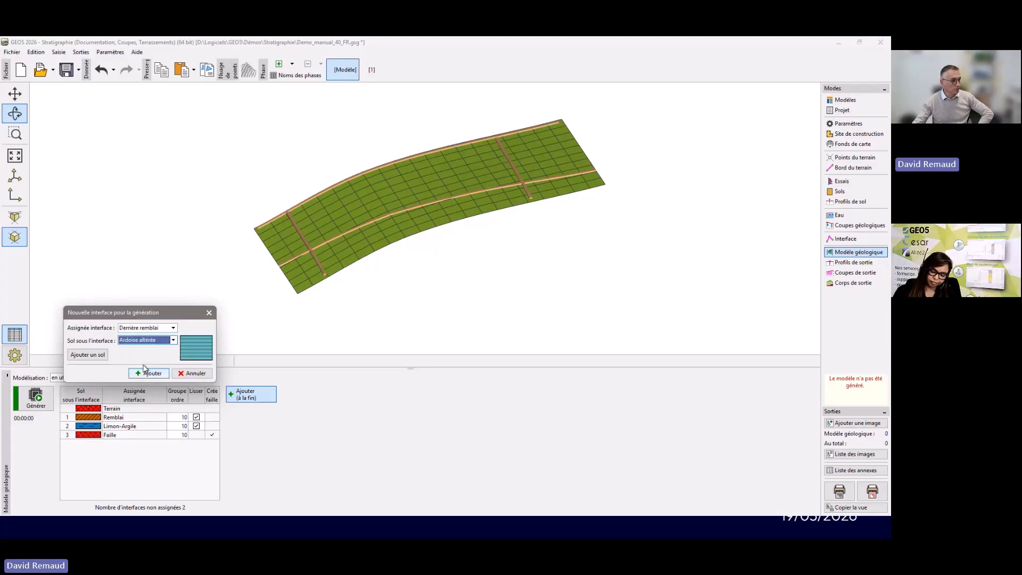
pyautogui.click(152, 373)
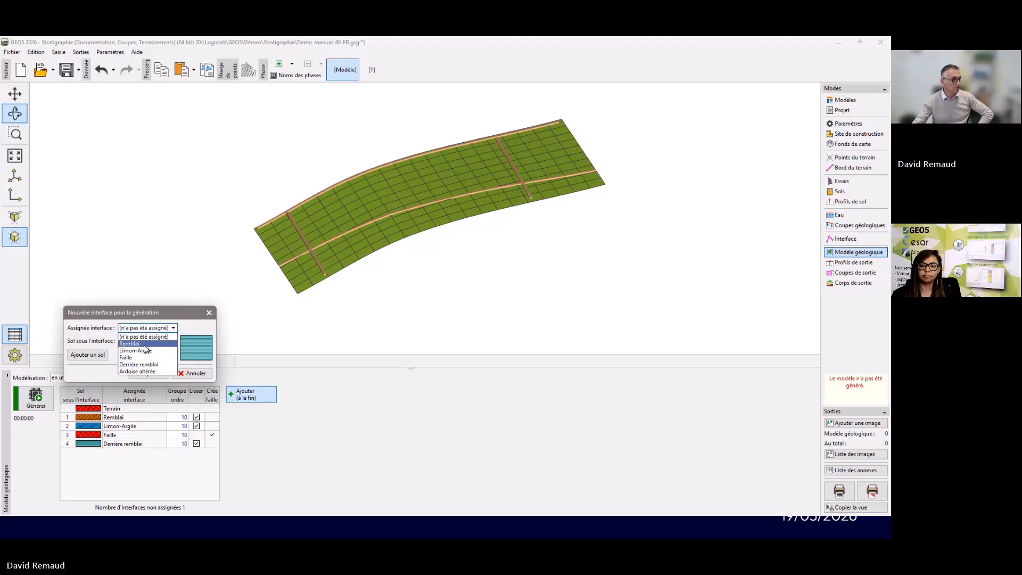
# - Append the Ardoise altérée interface with Ardoise as the soil under it, and finish adding interfaces
pyautogui.click(151, 375)
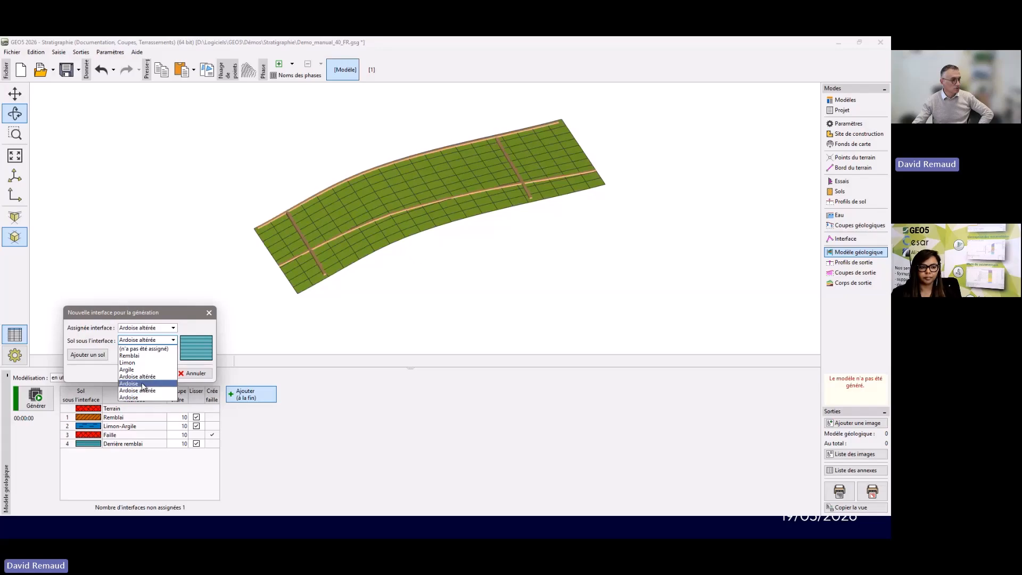
pyautogui.click(143, 384)
pyautogui.click(150, 375)
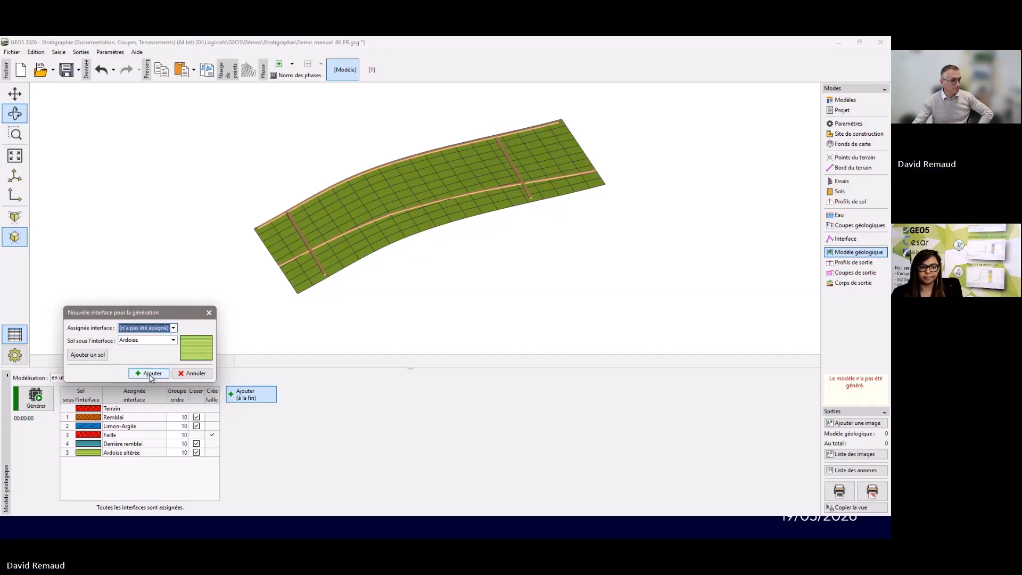
pyautogui.click(193, 373)
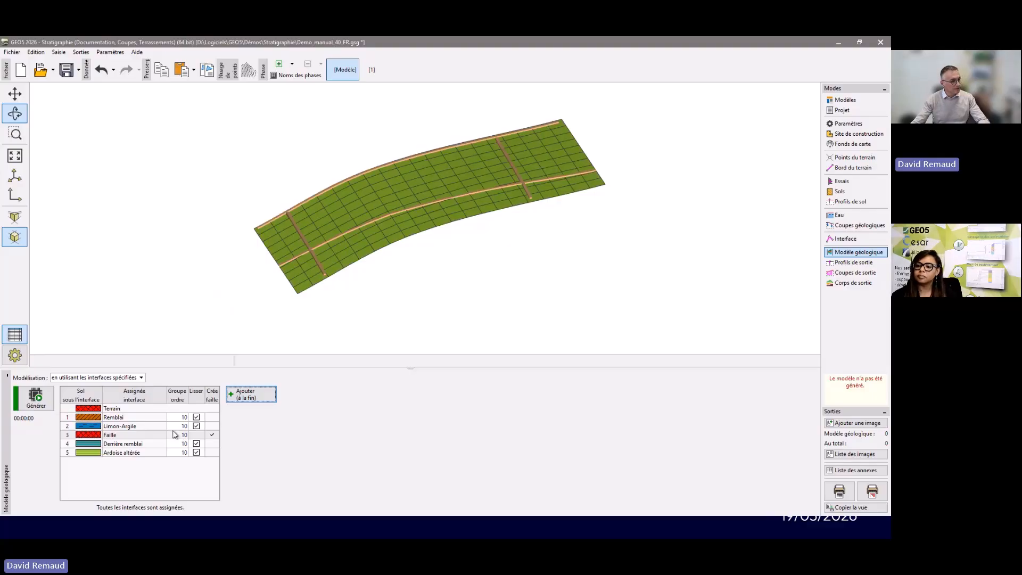
# - Set the Faille interface's group order to 1 and generate the geological model from the specified interfaces
pyautogui.click(175, 434)
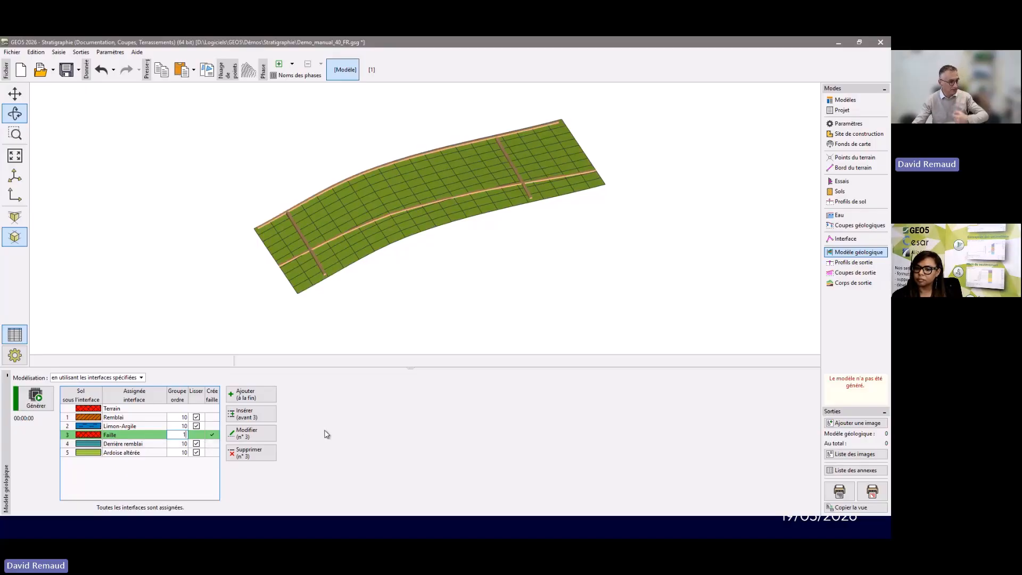
pyautogui.click(189, 475)
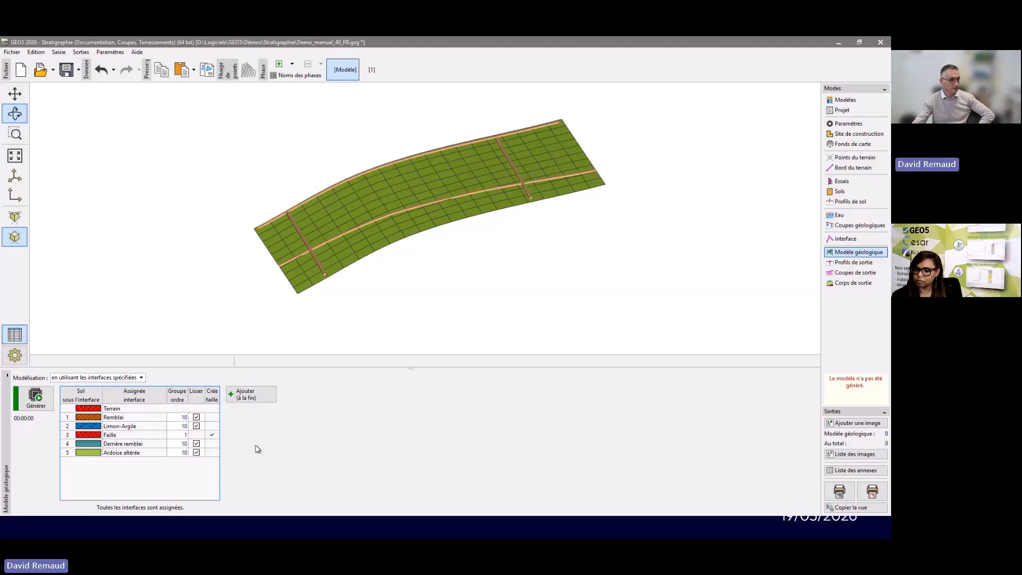
pyautogui.click(35, 397)
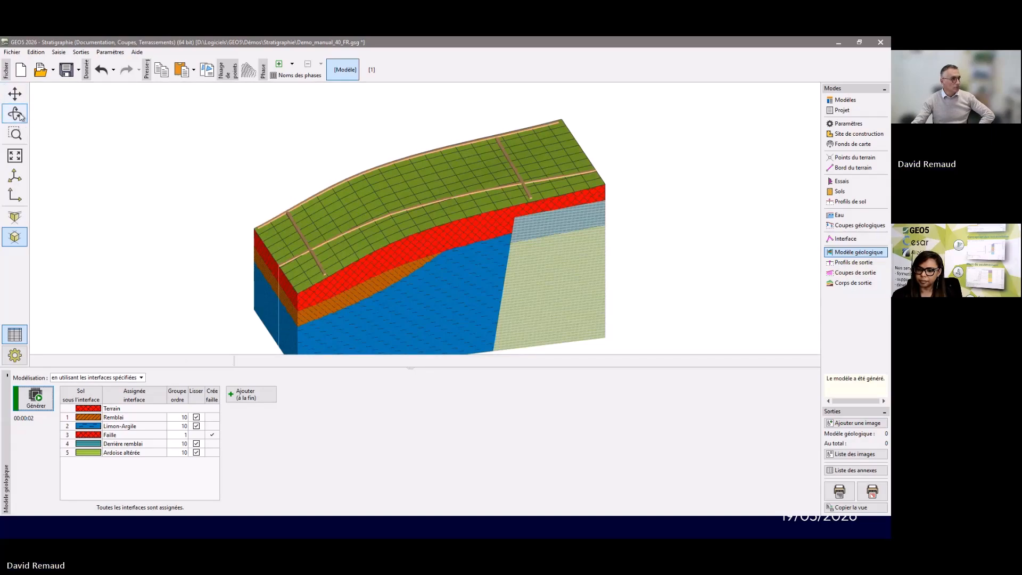
# - Examine the generated 3D model around the fault from several sides and compare it with the geological section
pyautogui.moveTo(410, 287); pyautogui.dragTo(507, 210)
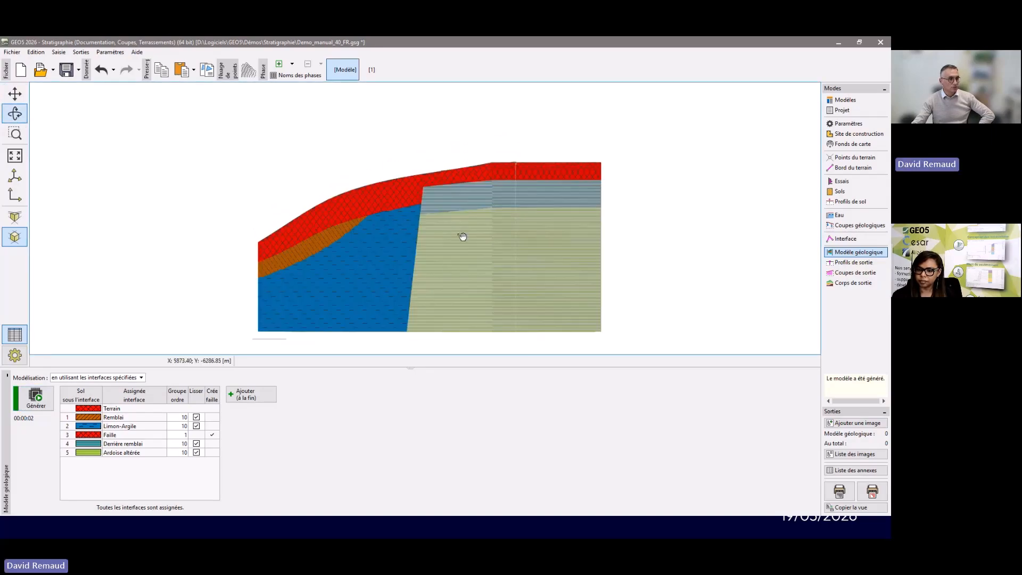
pyautogui.moveTo(463, 237); pyautogui.dragTo(474, 254)
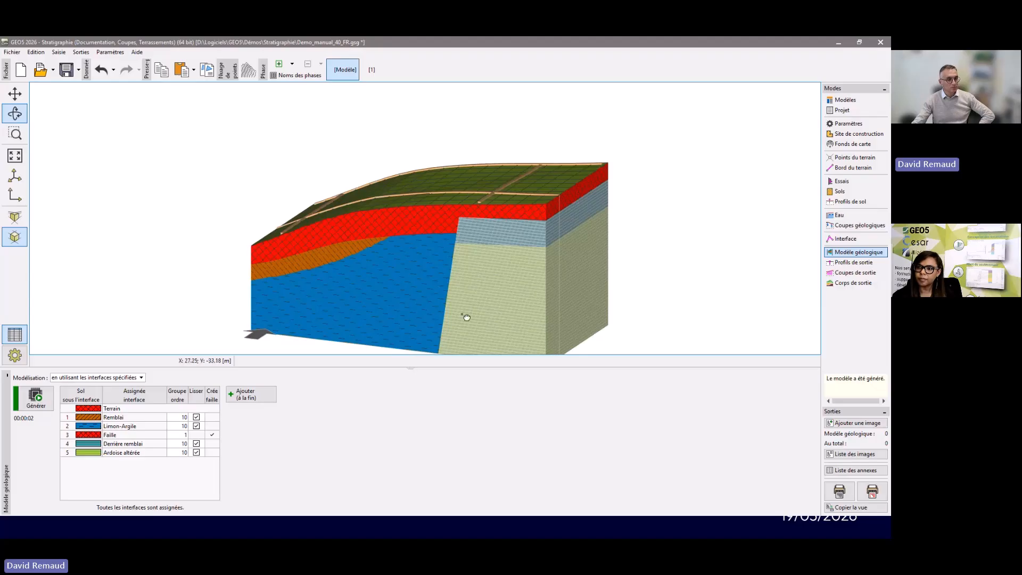
pyautogui.moveTo(467, 318); pyautogui.dragTo(499, 223)
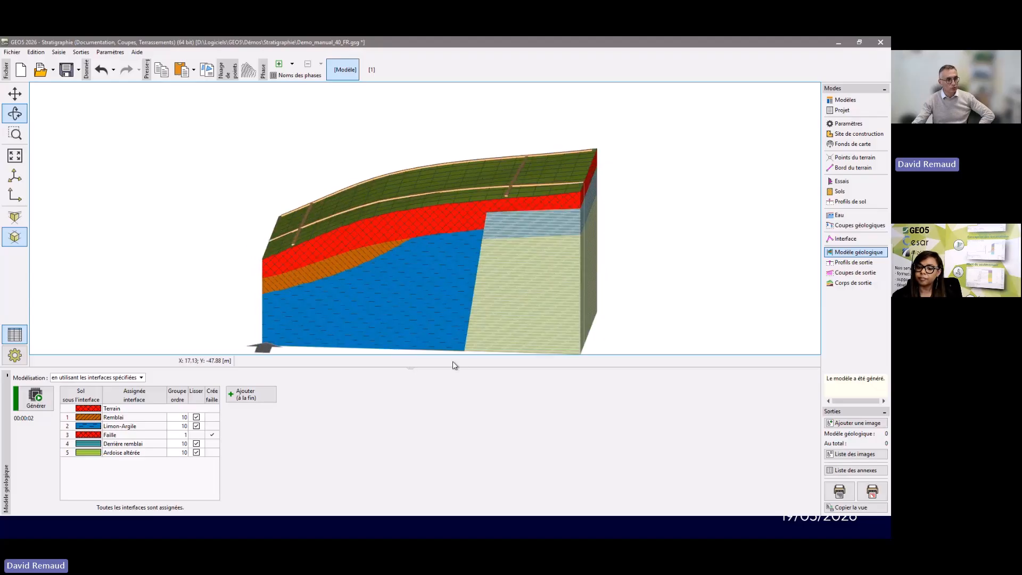
pyautogui.moveTo(495, 300); pyautogui.dragTo(246, 264)
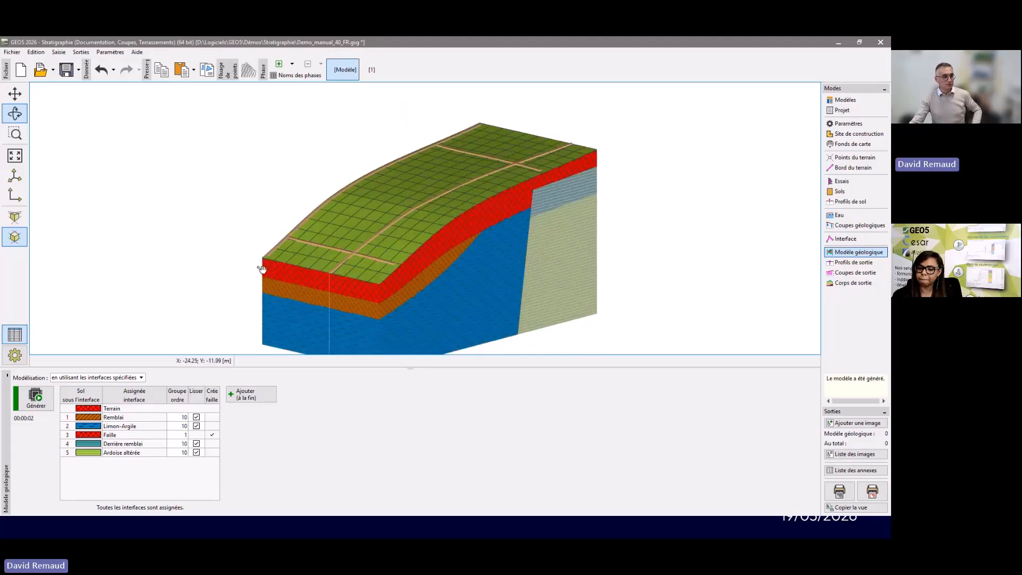
pyautogui.scroll(2, 315, 267)
pyautogui.scroll(-3, 319, 266)
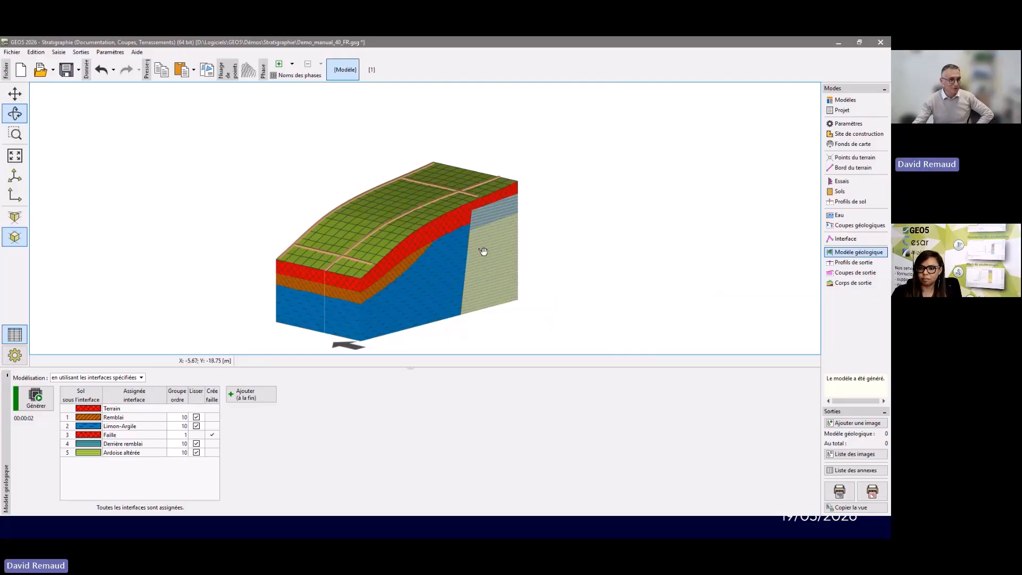
pyautogui.click(840, 226)
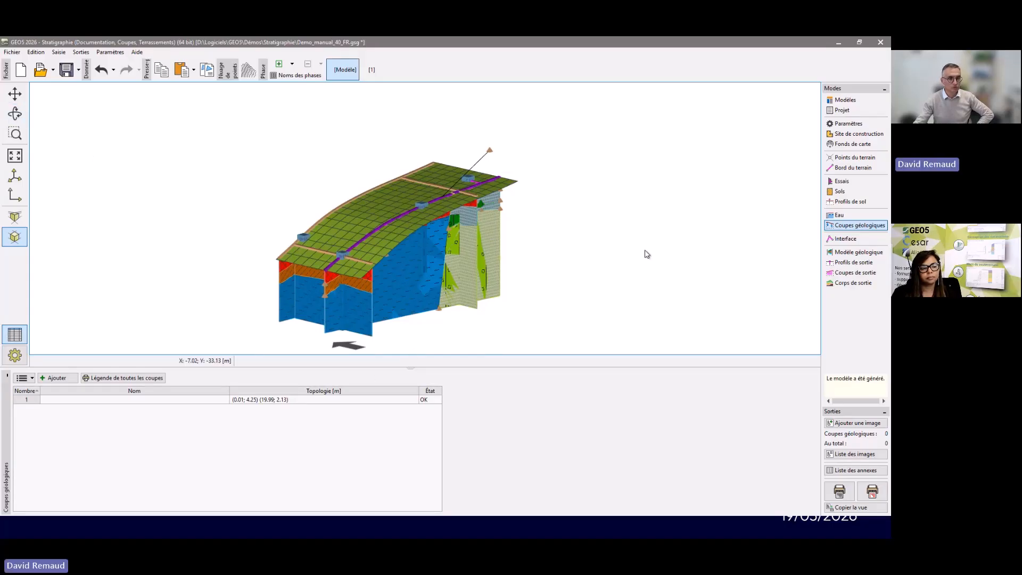
pyautogui.click(852, 253)
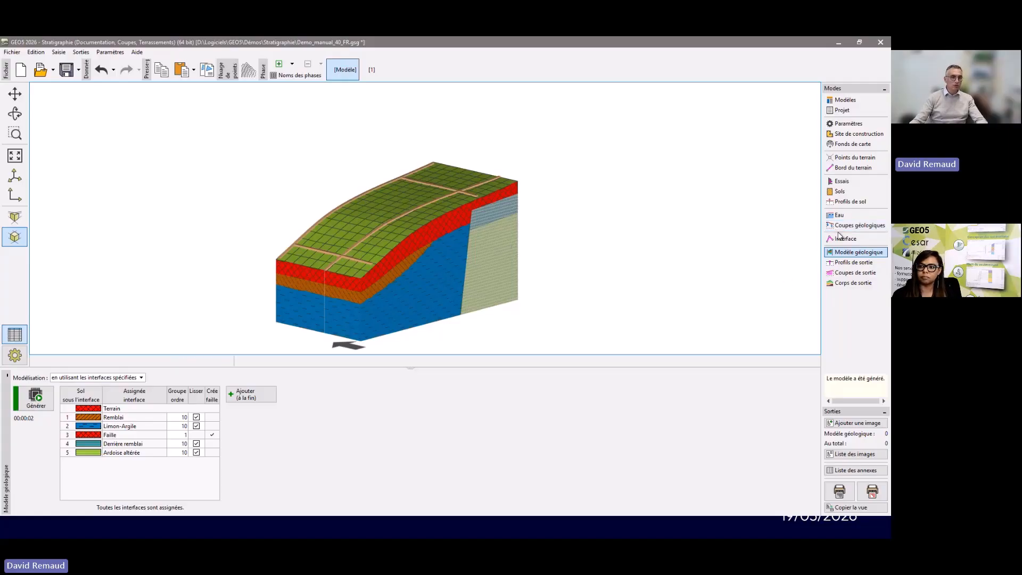
# - Switch modelling to "en utilisant le sondage maître" to view the boreholes from another side, and return to "en utilisant les interfaces spécifiées"
pyautogui.click(114, 379)
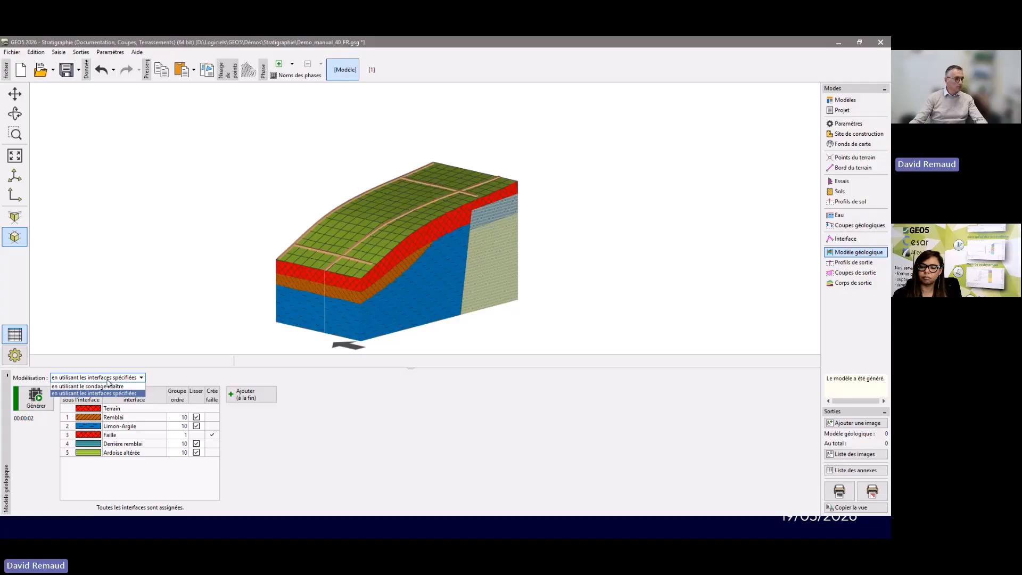
pyautogui.click(106, 386)
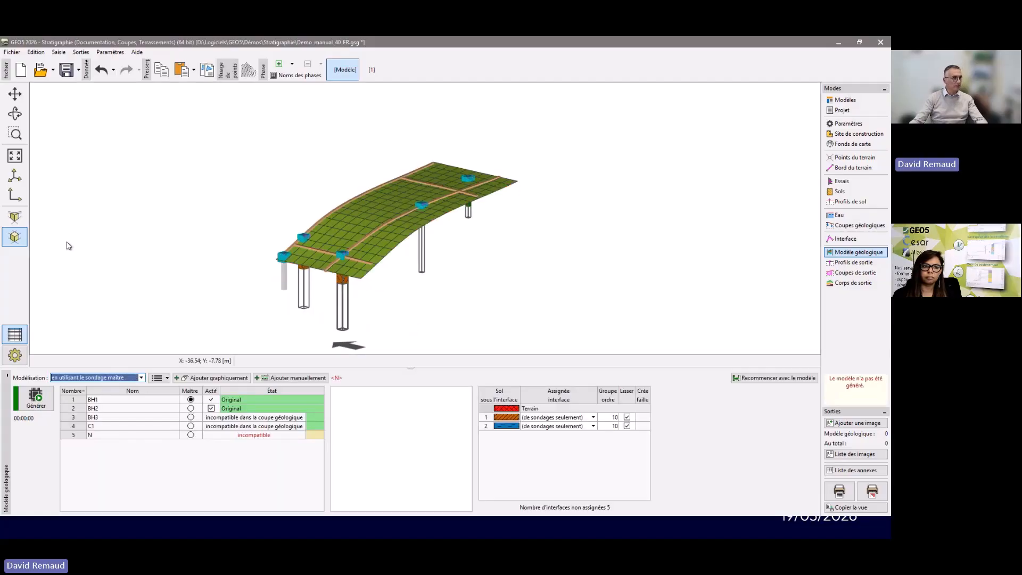
pyautogui.moveTo(525, 326); pyautogui.dragTo(337, 303)
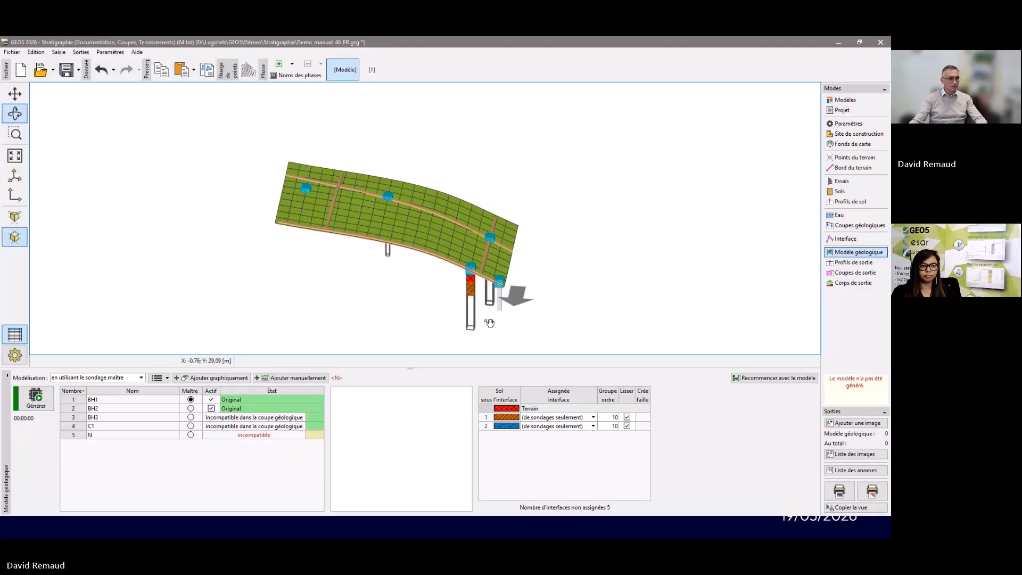
pyautogui.click(93, 378)
pyautogui.click(90, 394)
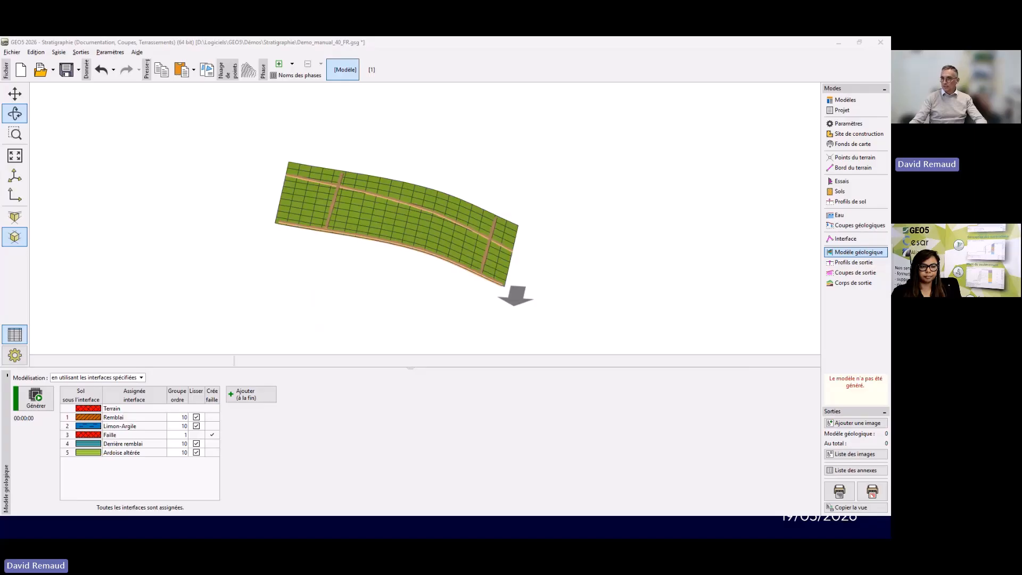
pyautogui.hotkey('alt', 'Tab')
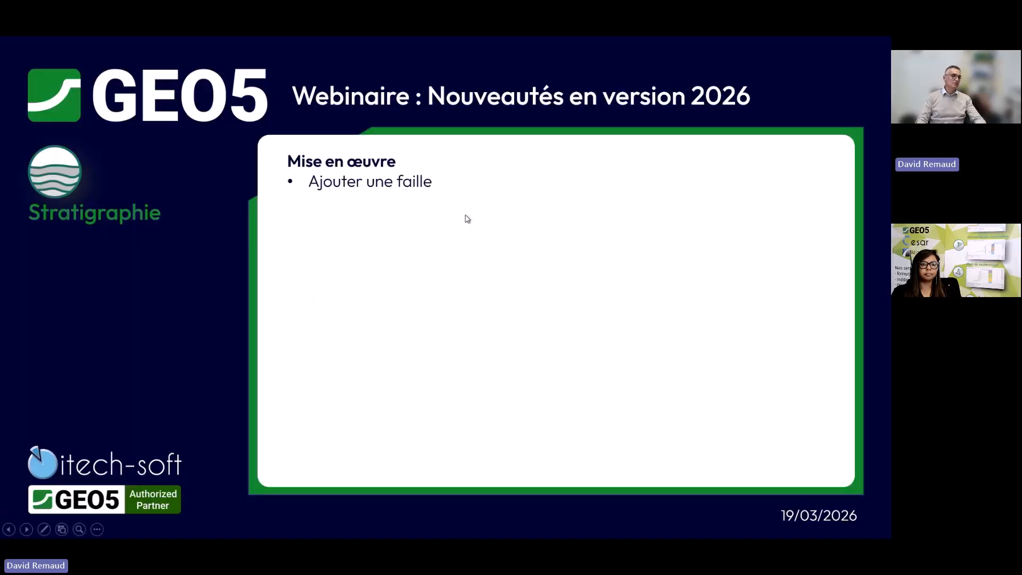
pyautogui.click(468, 219)
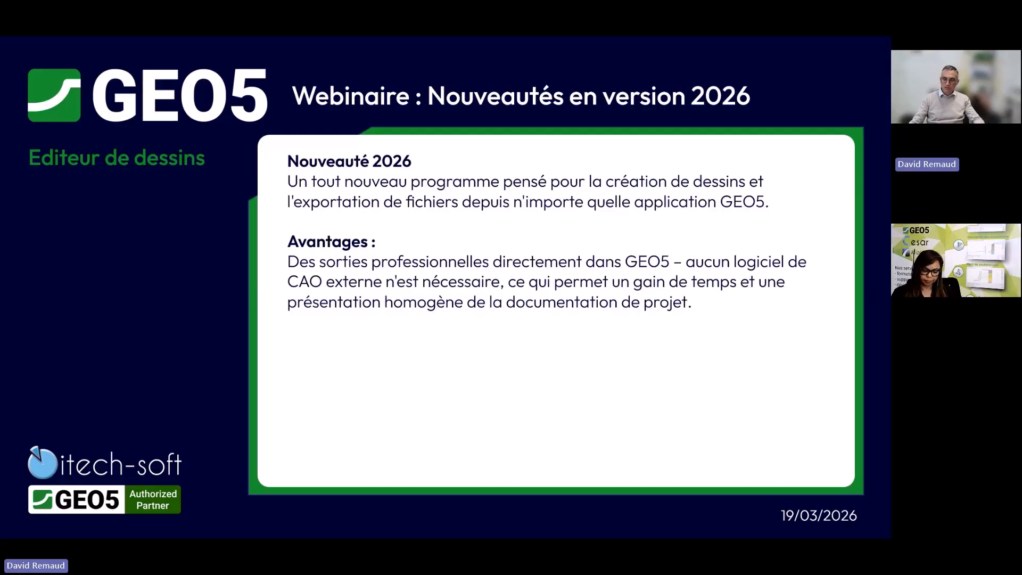
# - Switch to the GEO5 retaining-wall project and display the annotations of construction phase 1 in Géométrie mode
pyautogui.hotkey('alt', 'Tab')
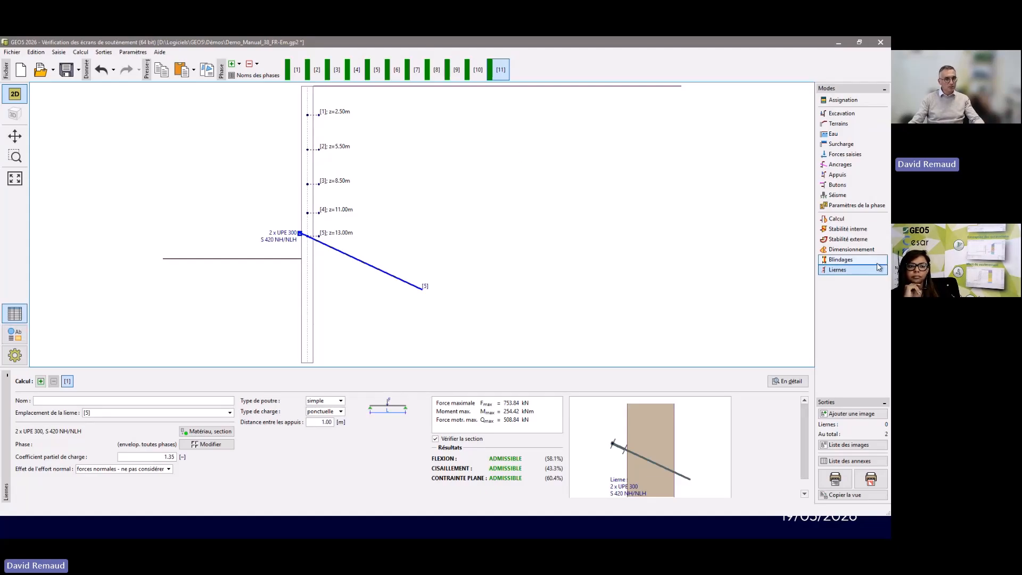
pyautogui.click(850, 220)
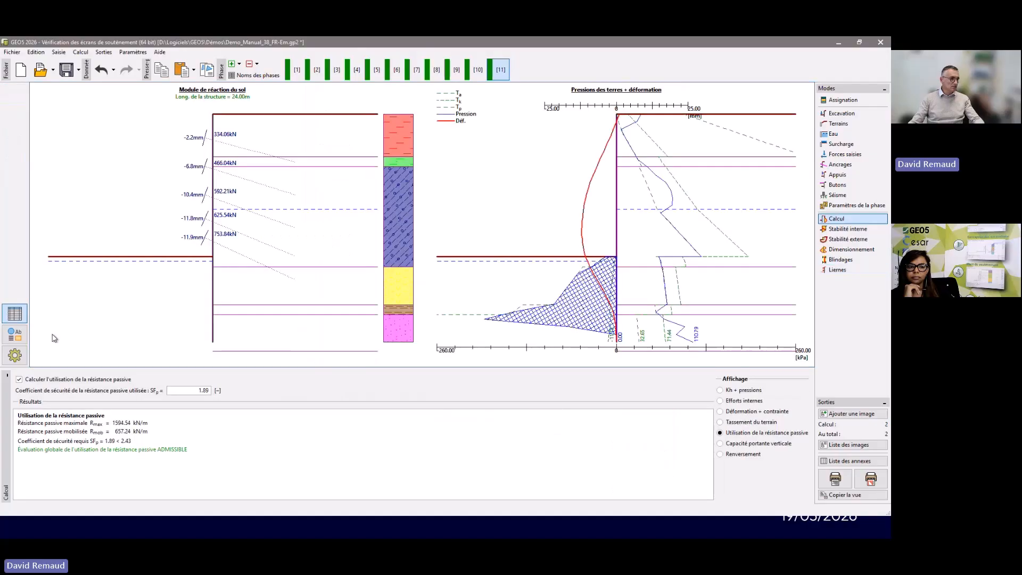
pyautogui.click(13, 339)
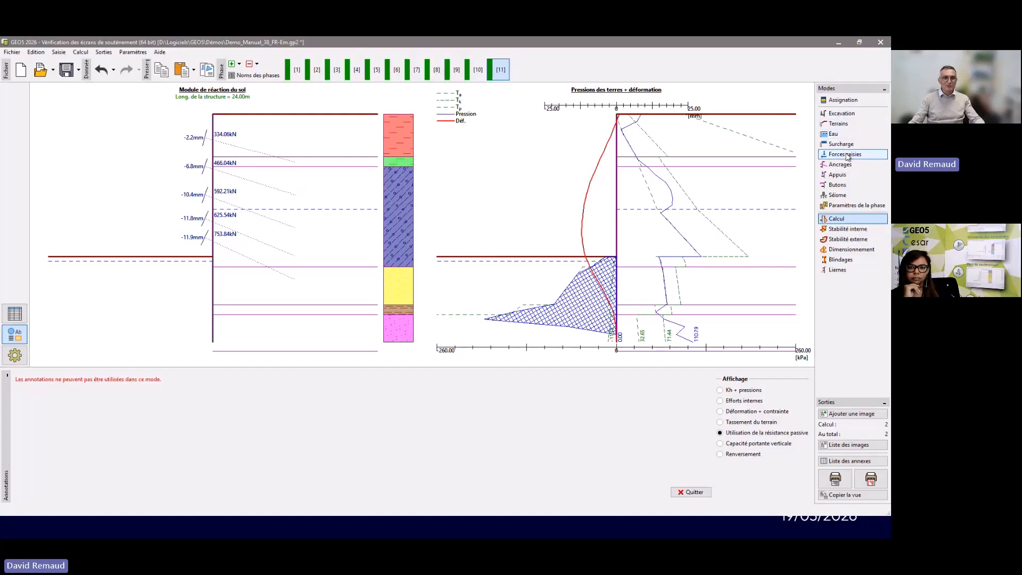
pyautogui.click(296, 69)
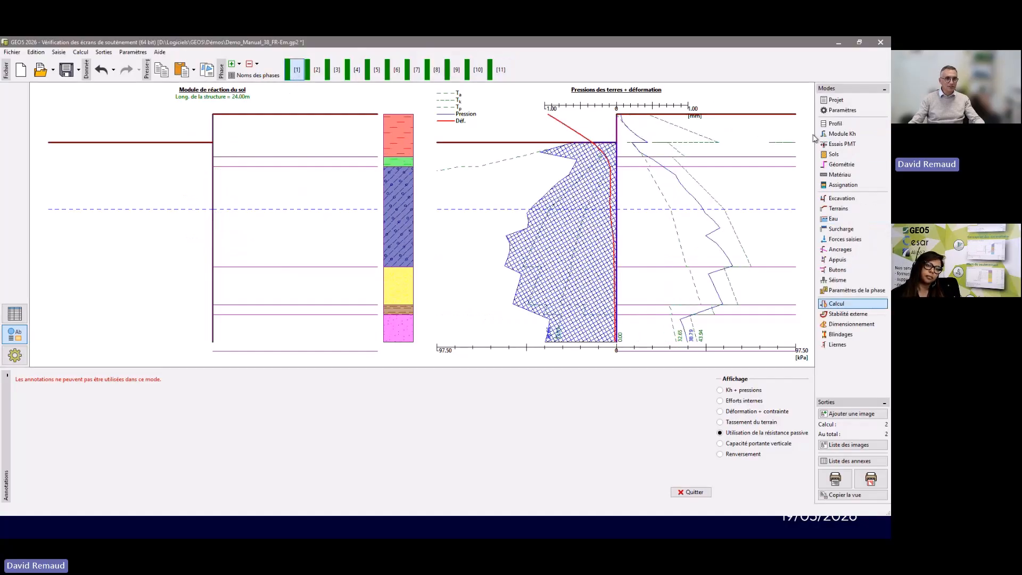
pyautogui.click(15, 314)
pyautogui.click(14, 334)
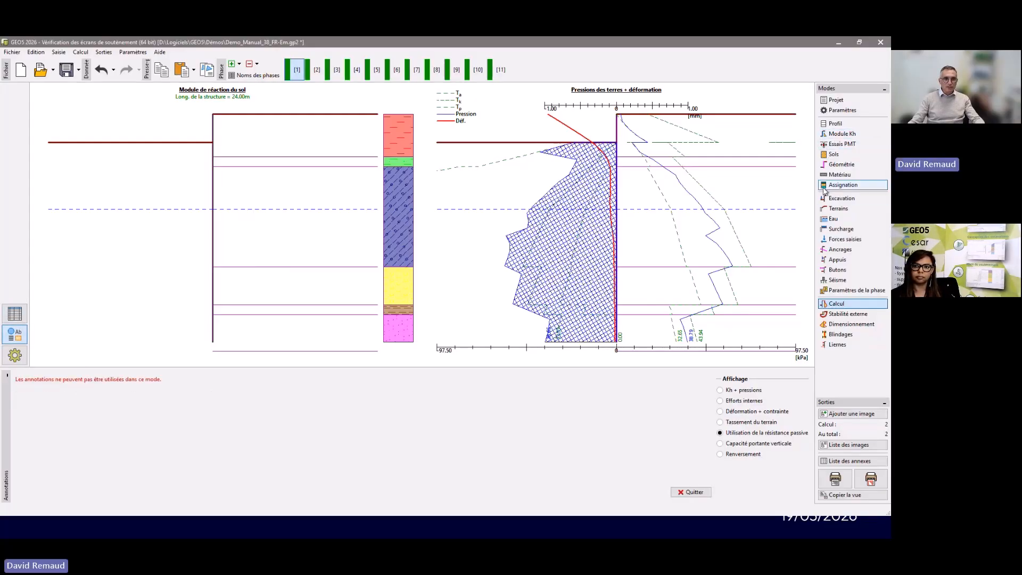
pyautogui.click(831, 167)
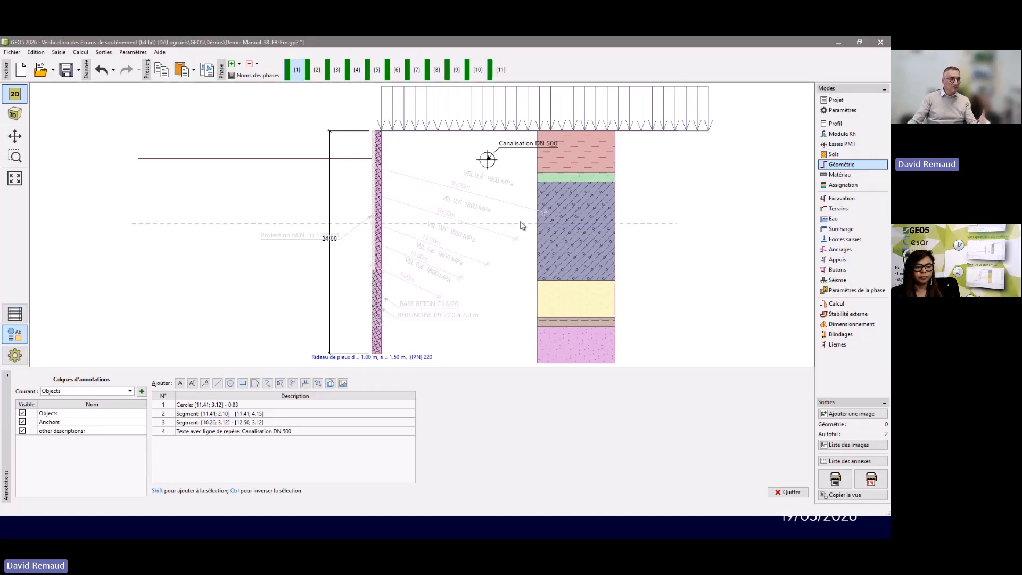
# - Inspect the properties of the first text annotation in the Anchors layer, and return to the webinar slides
pyautogui.click(113, 392)
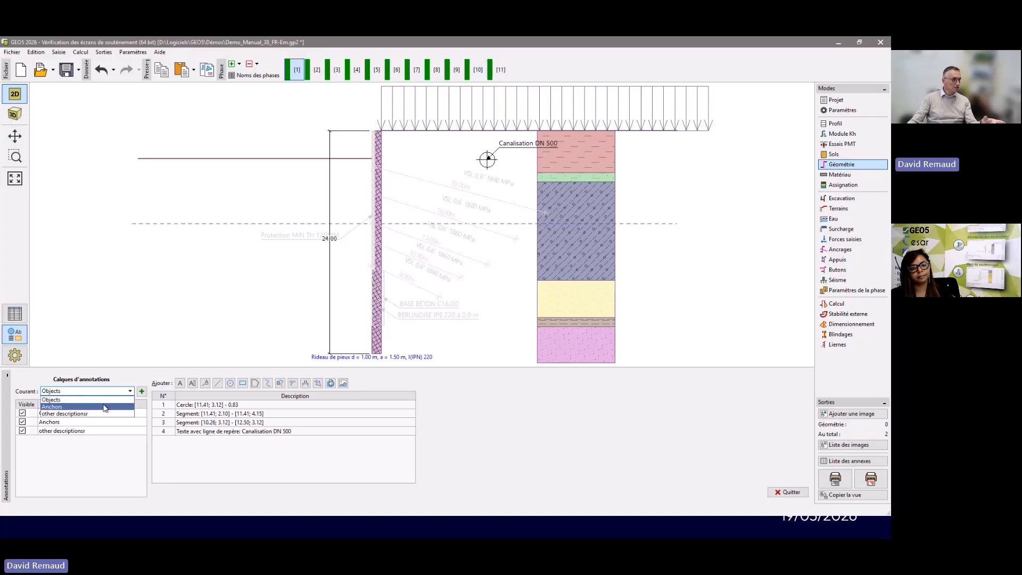
pyautogui.click(106, 407)
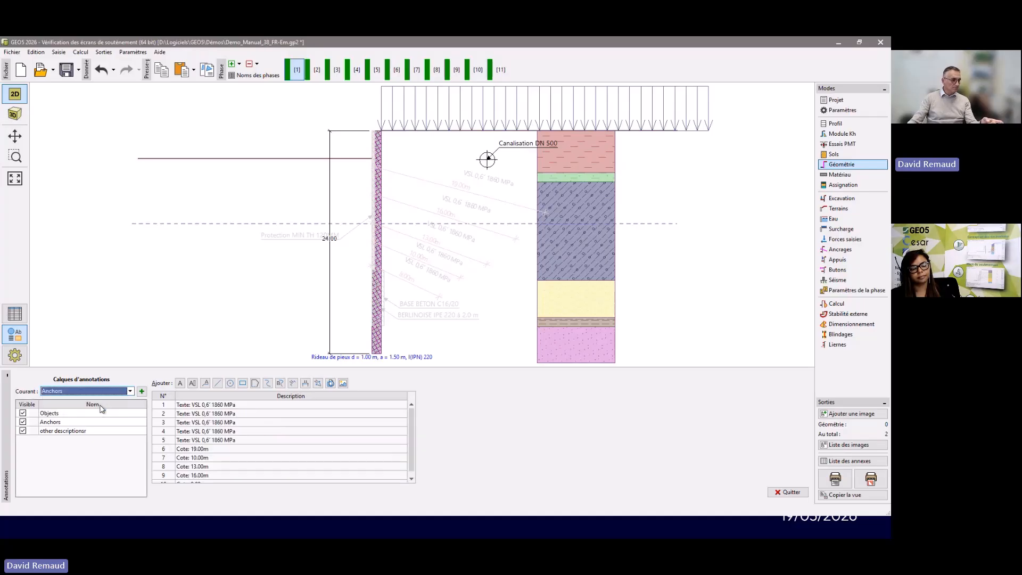
pyautogui.click(239, 404)
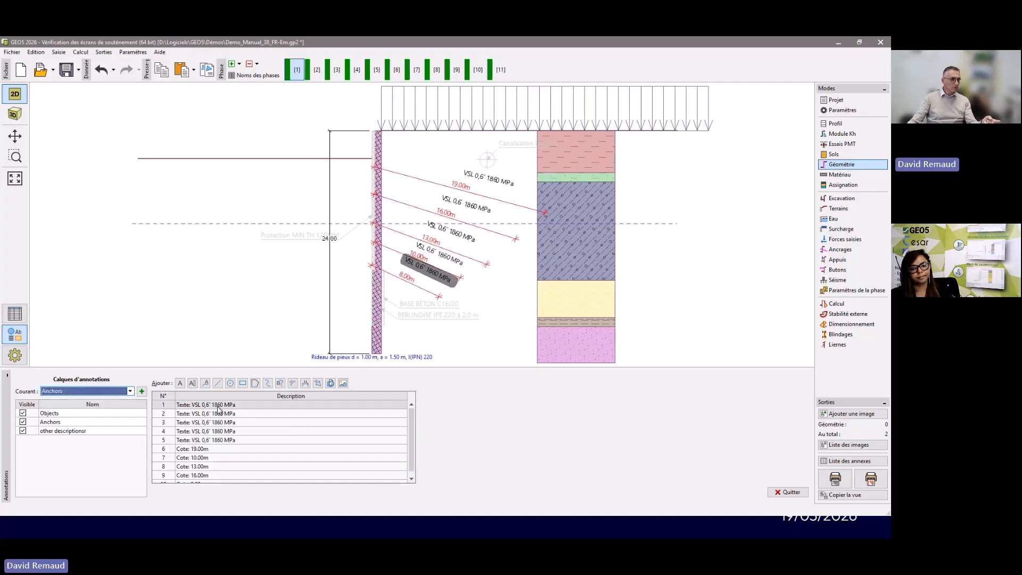
pyautogui.click(522, 395)
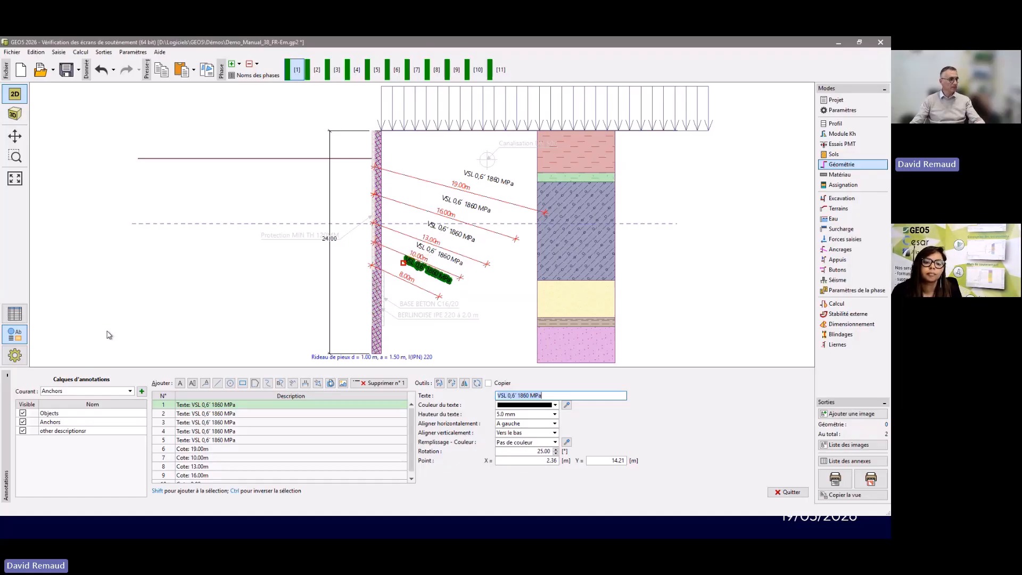
pyautogui.click(838, 45)
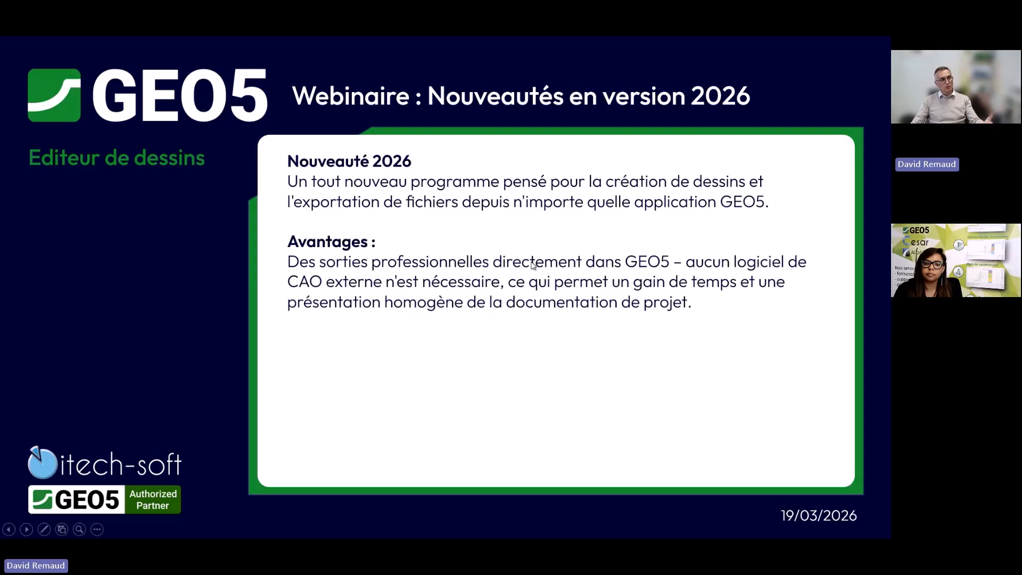